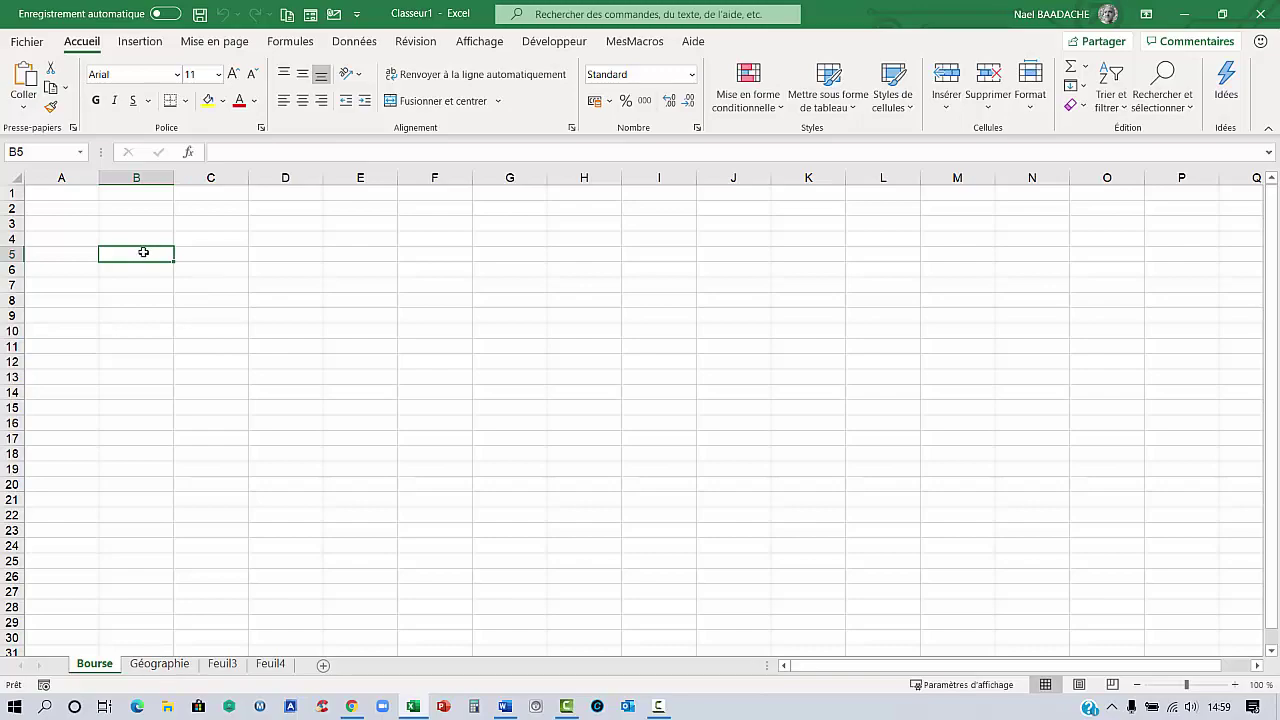
Enter the company name Microsoft in cell B5 of the Bourse sheet
{"action": "type", "text": "Mic"}
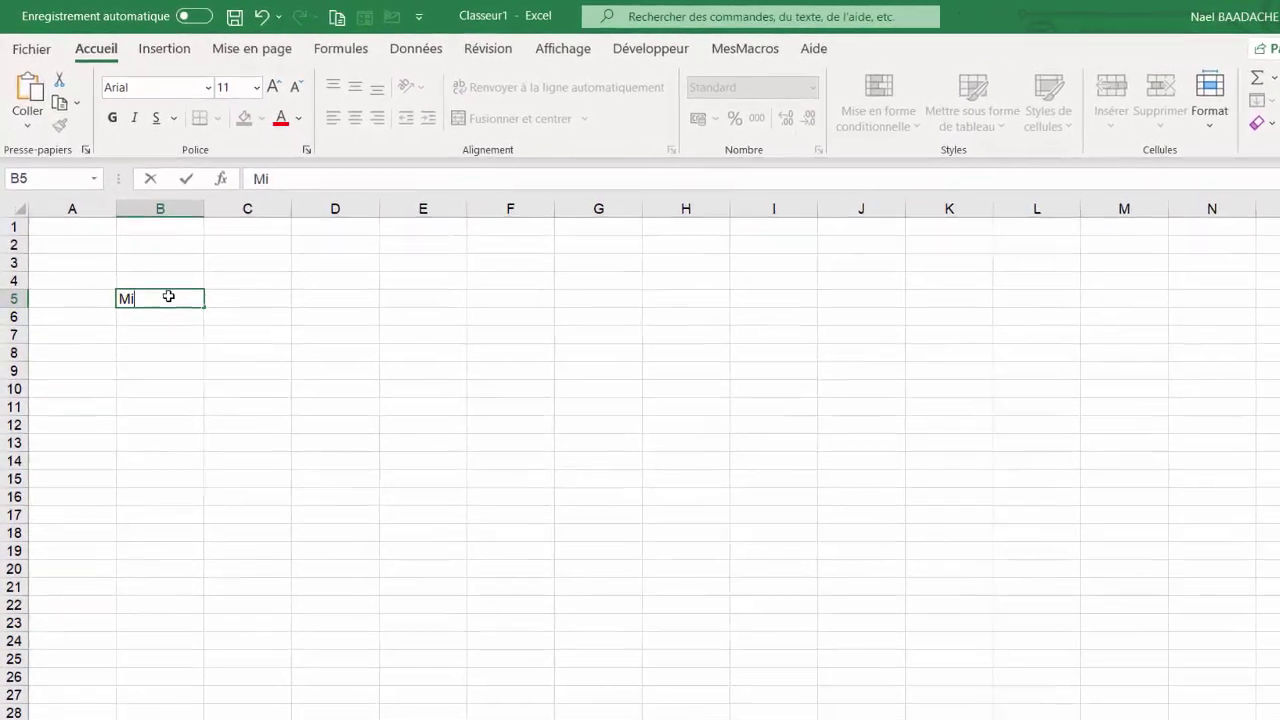
{"action": "type", "text": "rosoft"}
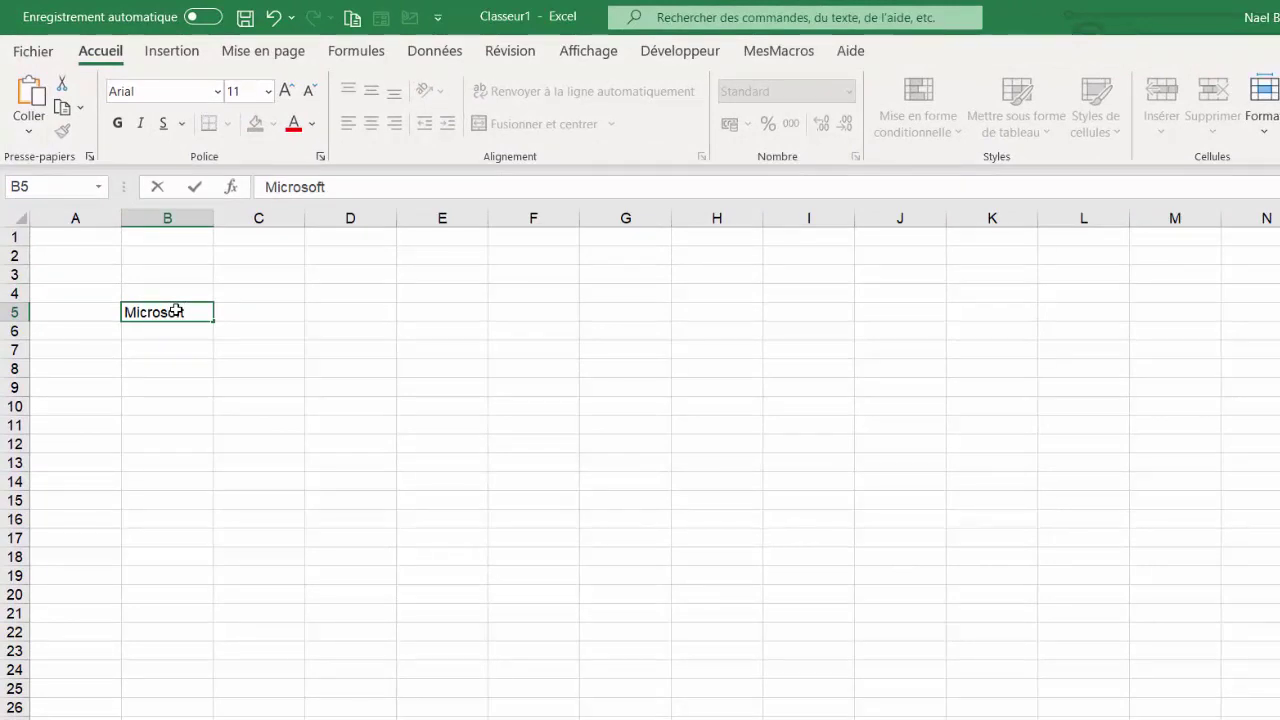
{"action": "key", "text": "Return"}
Convert cell B5 to the stock data type, choosing MICROSOFT CORPORATION on the Nasdaq Stock Market as the match
{"action": "left_click", "coordinate": [176, 311]}
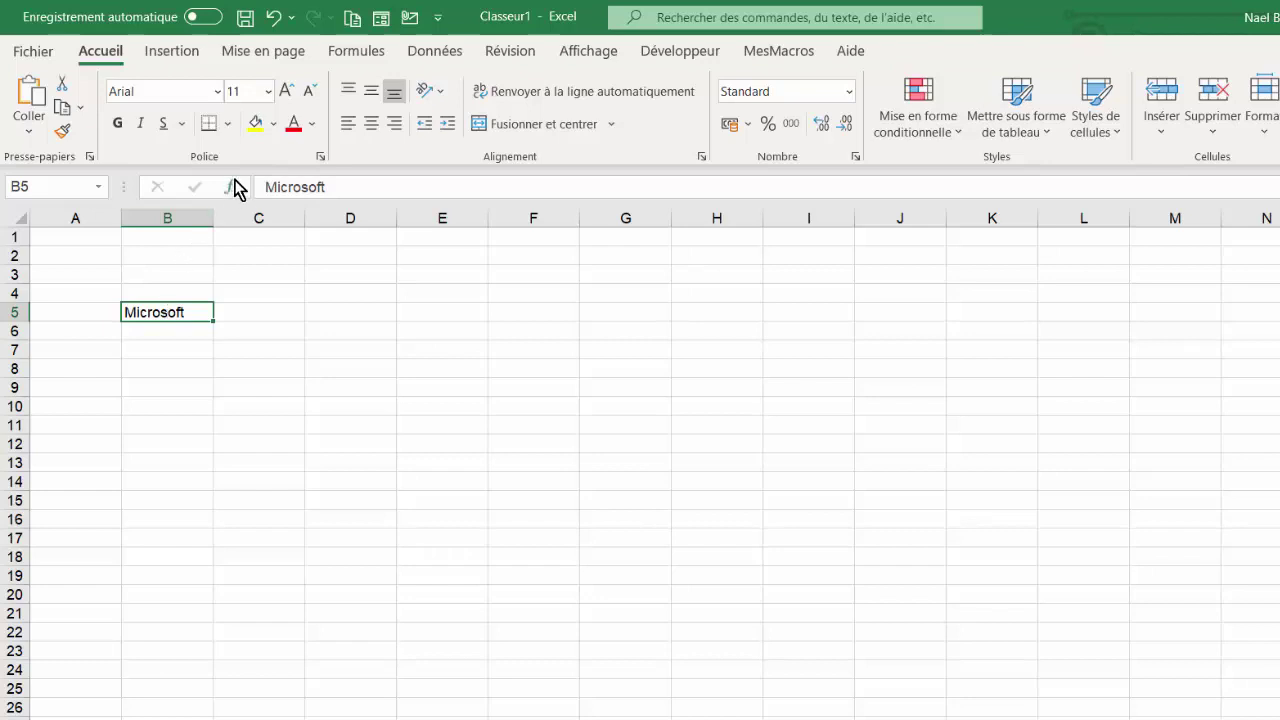
{"action": "left_click", "coordinate": [433, 58]}
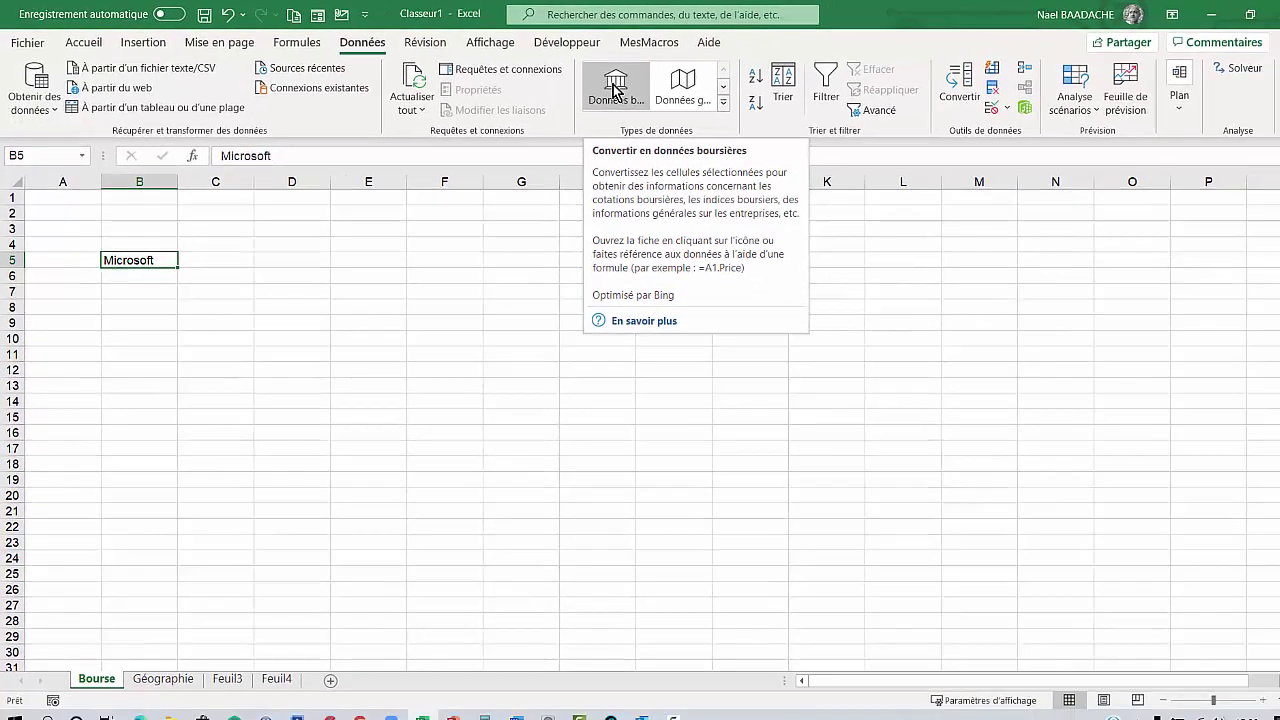
{"action": "left_click", "coordinate": [740, 102]}
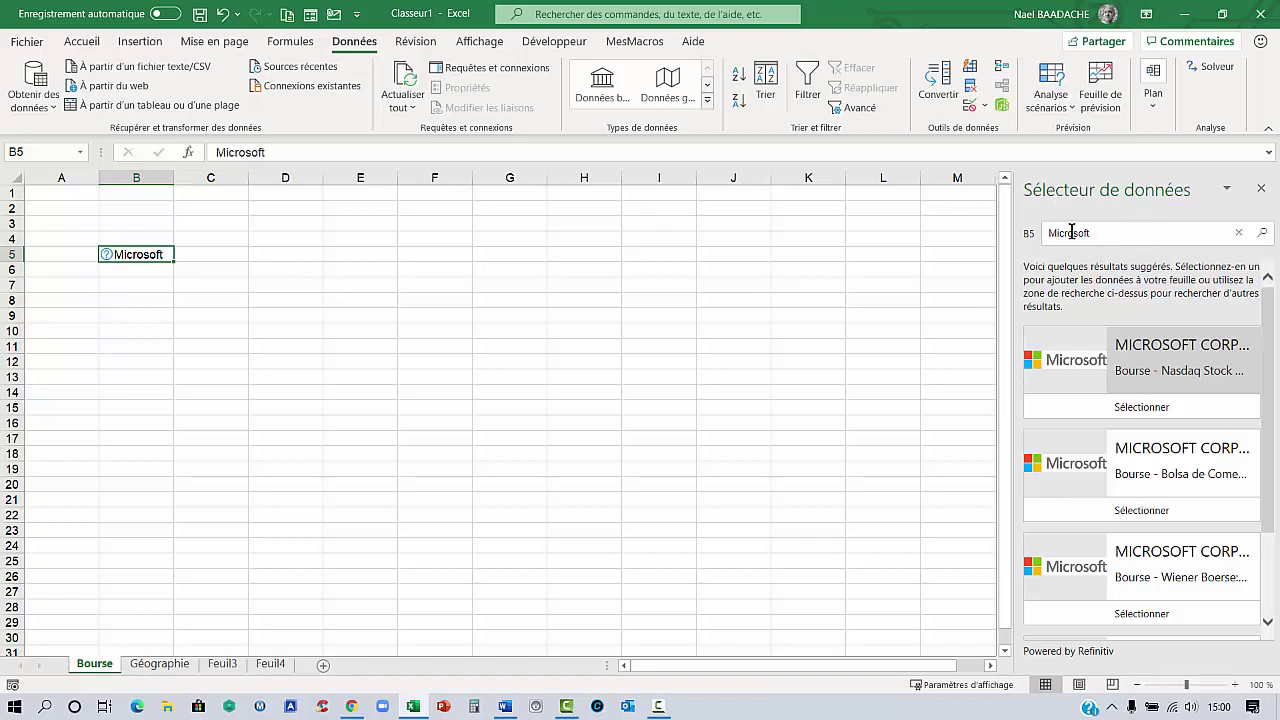
{"action": "left_click", "coordinate": [1146, 364]}
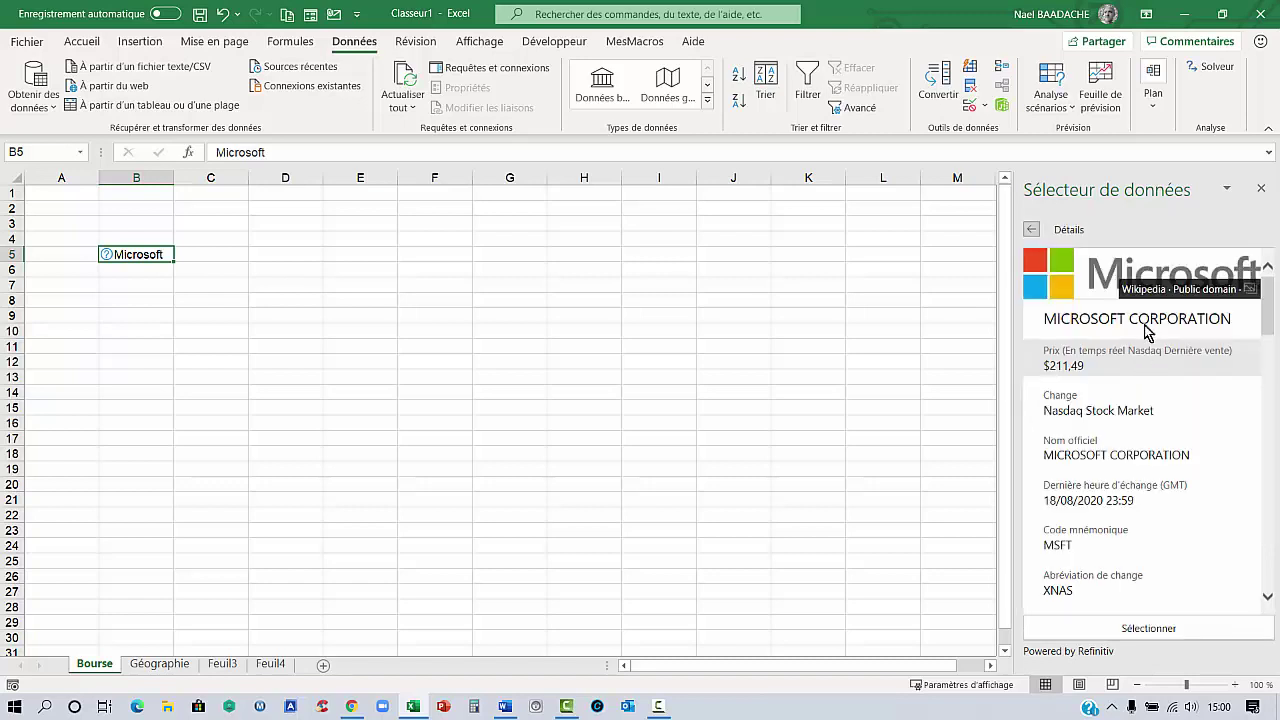
{"action": "left_click", "coordinate": [1150, 628]}
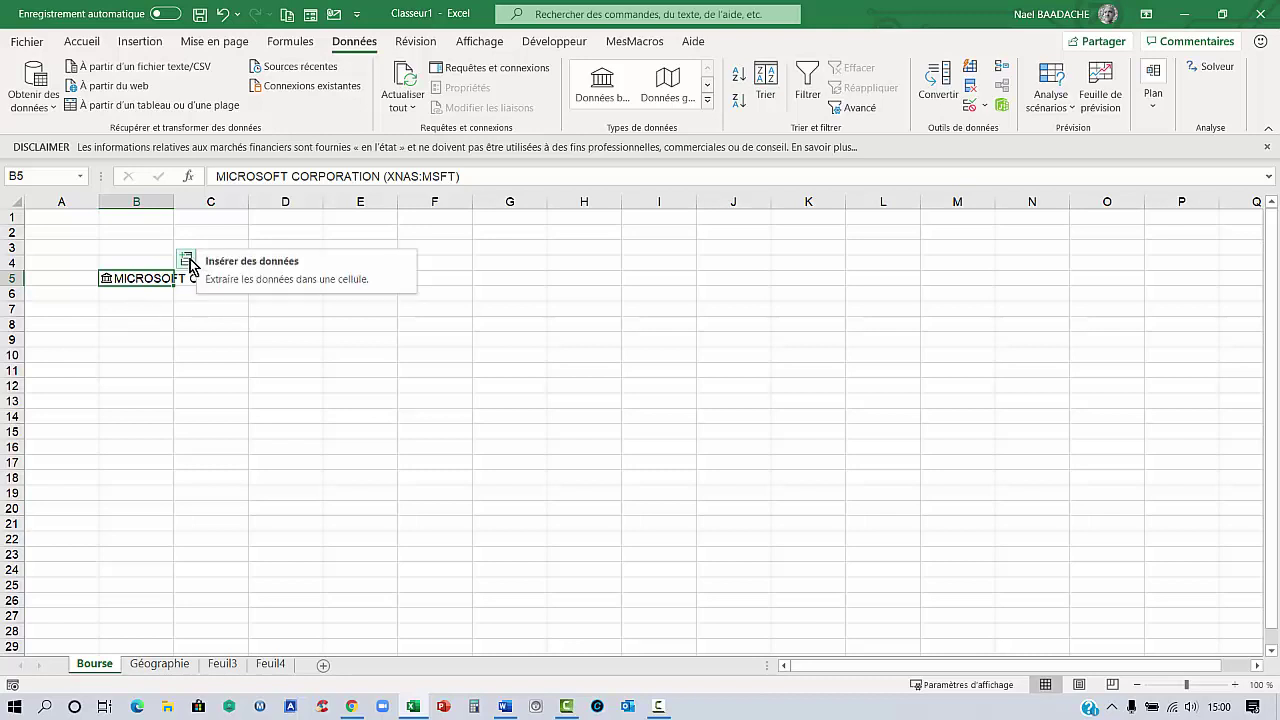
Extract the Prix field from the Microsoft stock entry in B5 into cell C5
{"action": "left_click", "coordinate": [143, 336]}
{"action": "left_click", "coordinate": [143, 280]}
{"action": "left_click", "coordinate": [188, 262]}
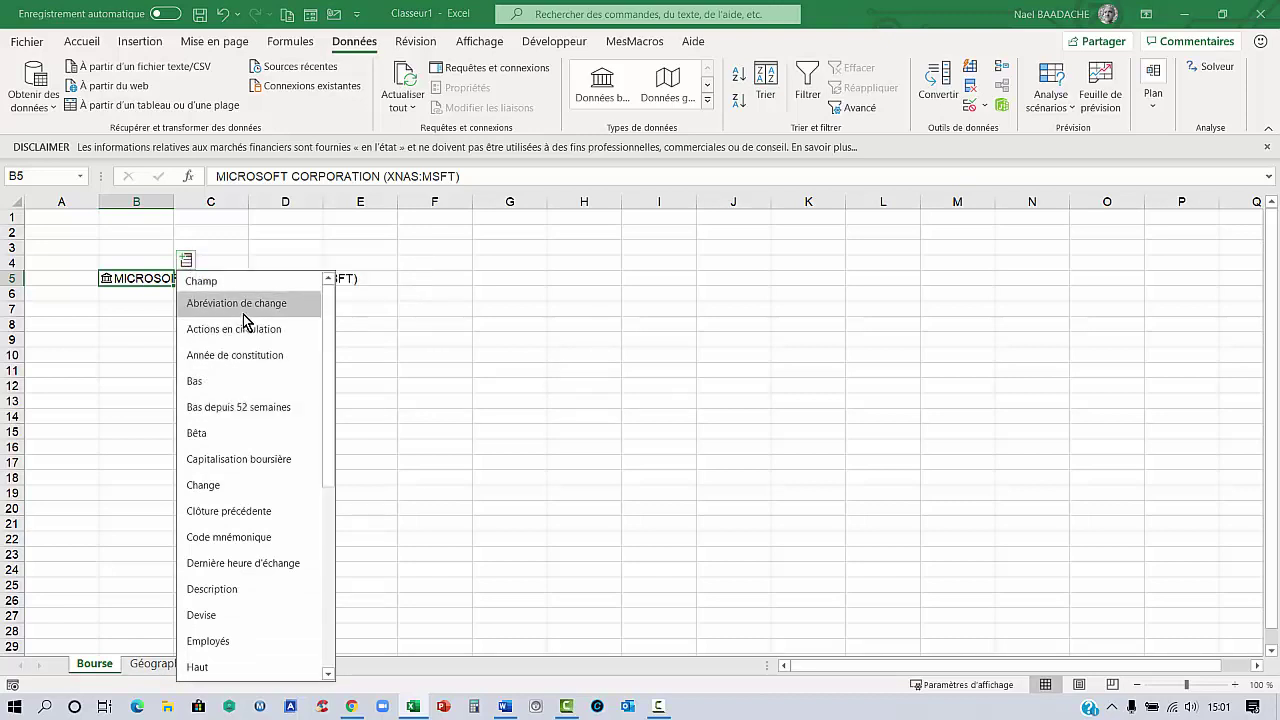
{"action": "scroll", "coordinate": [249, 415], "scroll_direction": "down", "scroll_amount": 3}
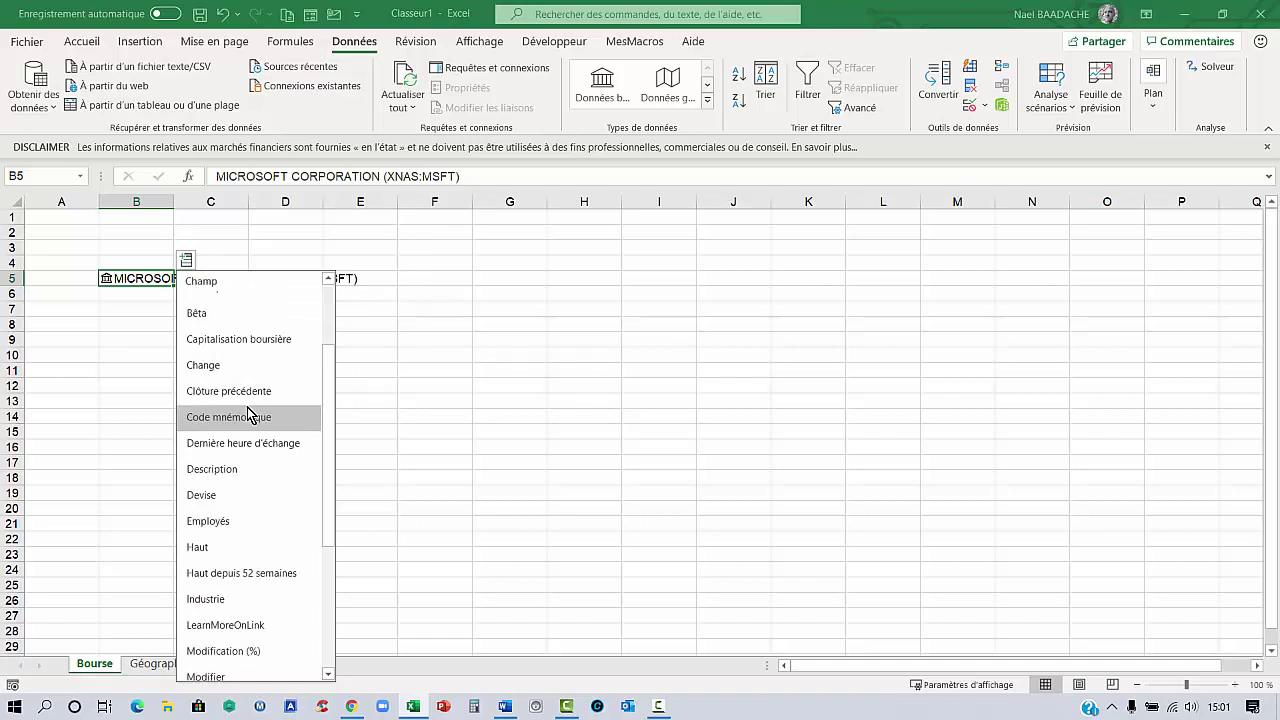
{"action": "scroll", "coordinate": [249, 415], "scroll_direction": "down", "scroll_amount": 5}
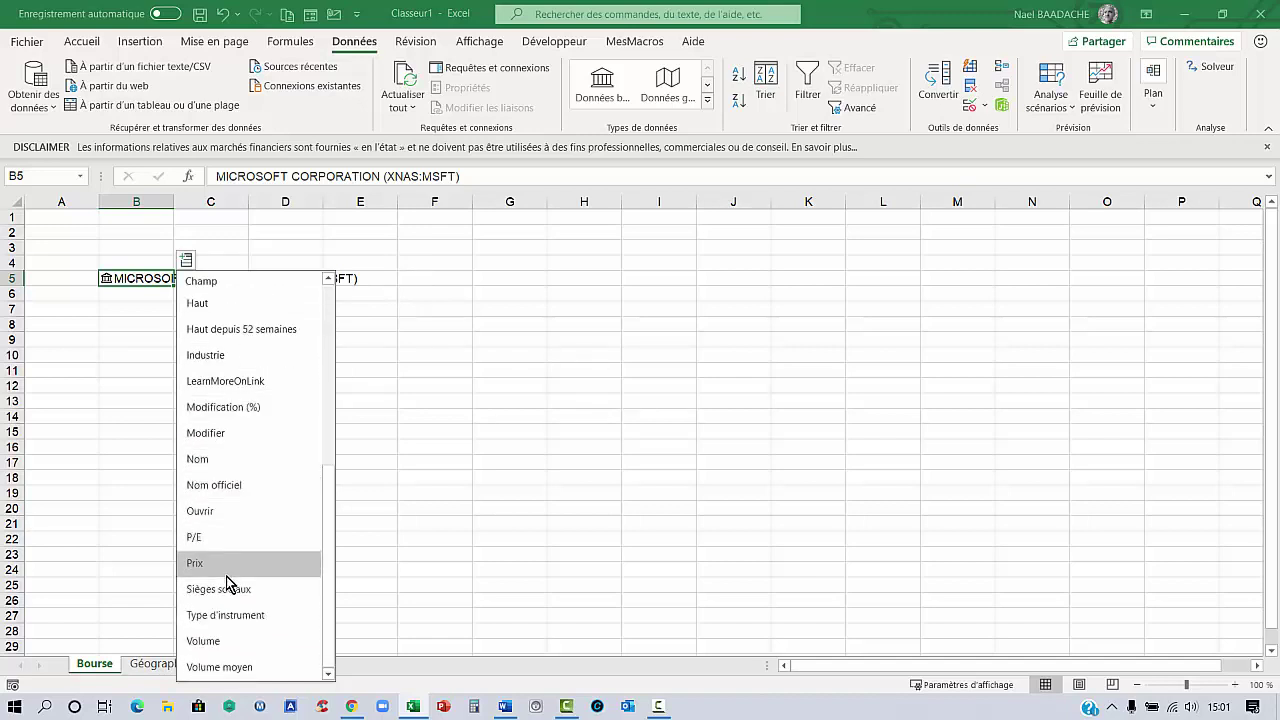
{"action": "scroll", "coordinate": [229, 583], "scroll_direction": "up", "scroll_amount": 1}
{"action": "scroll", "coordinate": [229, 583], "scroll_direction": "up", "scroll_amount": 1}
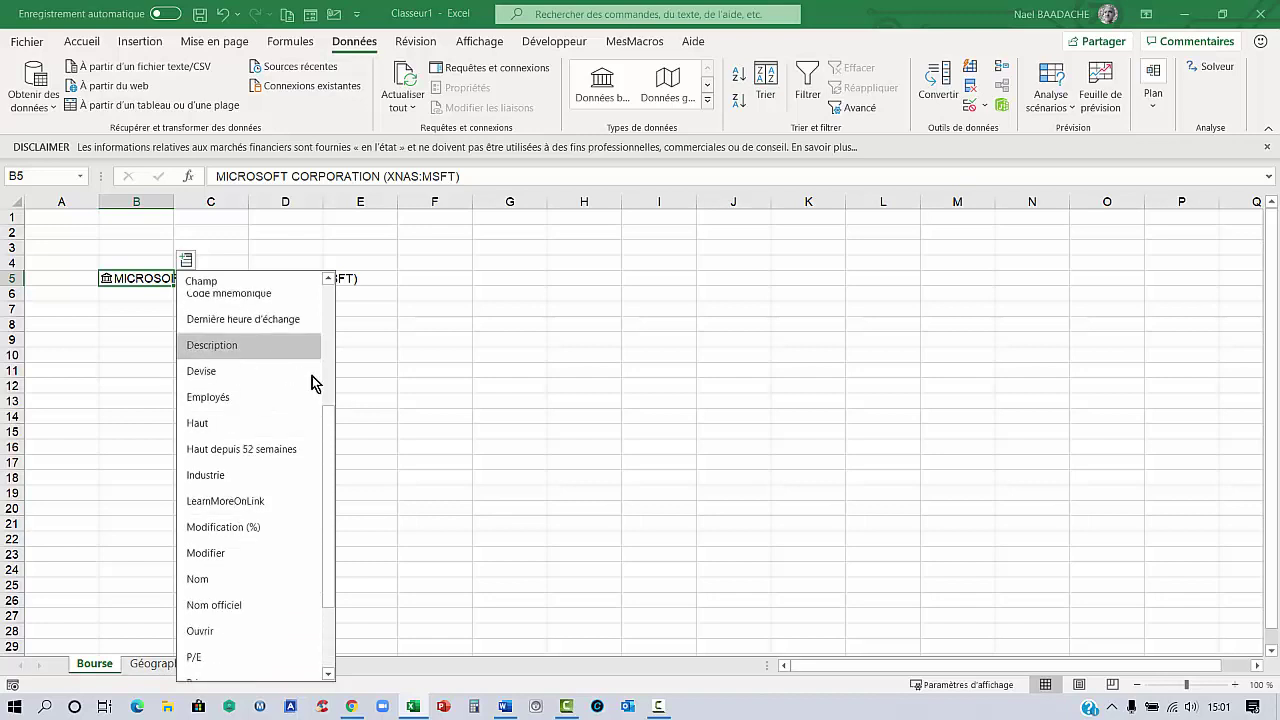
{"action": "scroll", "coordinate": [203, 565], "scroll_direction": "down", "scroll_amount": 2}
{"action": "left_click", "coordinate": [201, 590]}
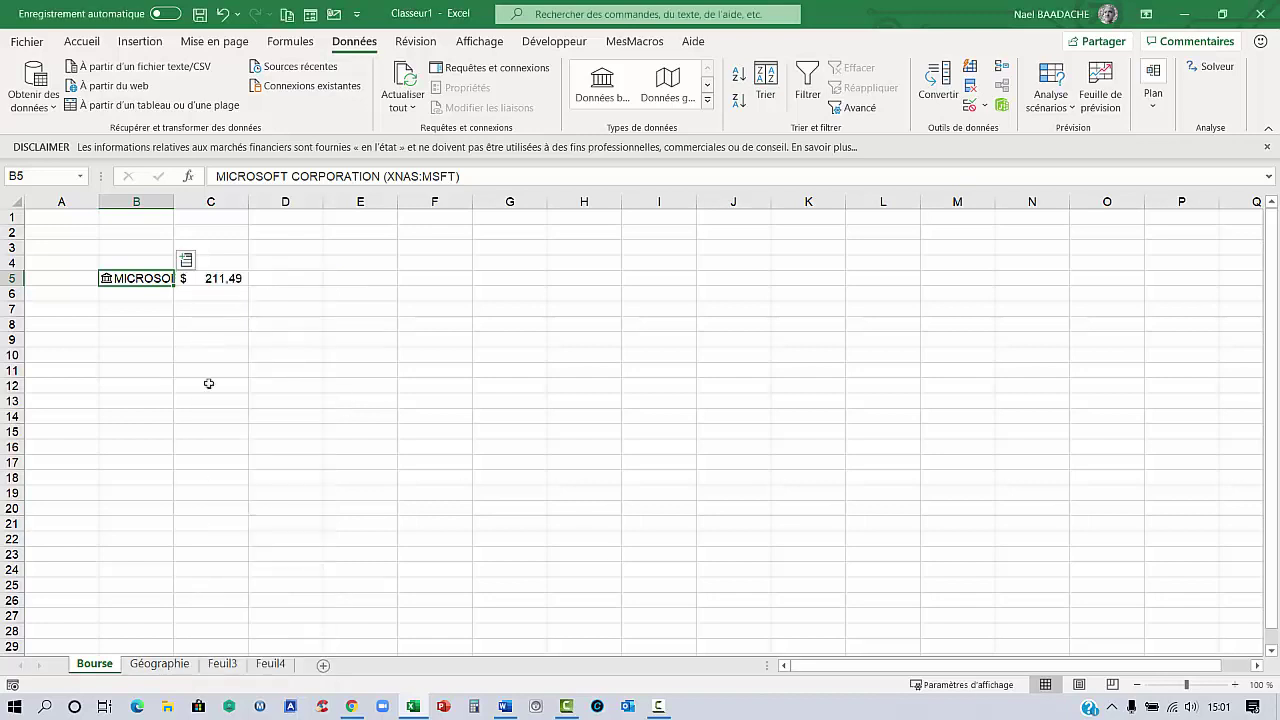
Check the formula in C5 and widen column B to show more of the company name
{"action": "left_click", "coordinate": [217, 281]}
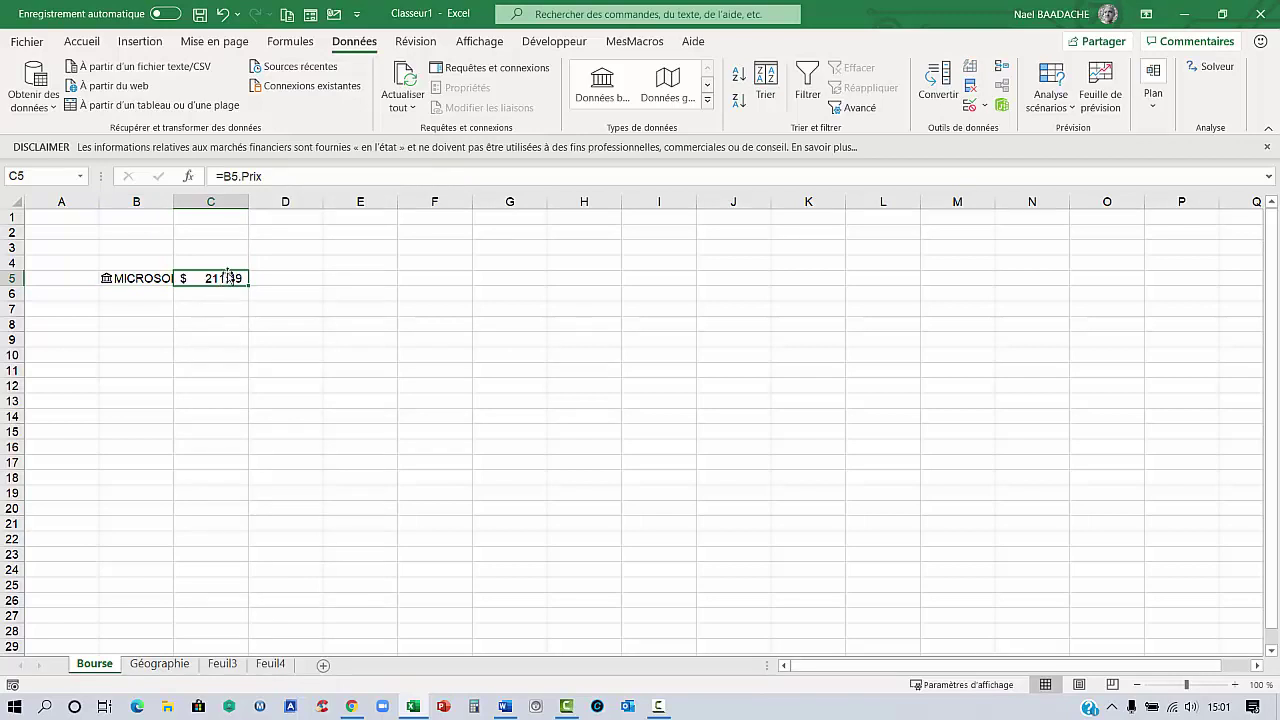
{"action": "left_click_drag", "start_coordinate": [173, 203], "coordinate": [220, 203]}
{"action": "left_click", "coordinate": [167, 293]}
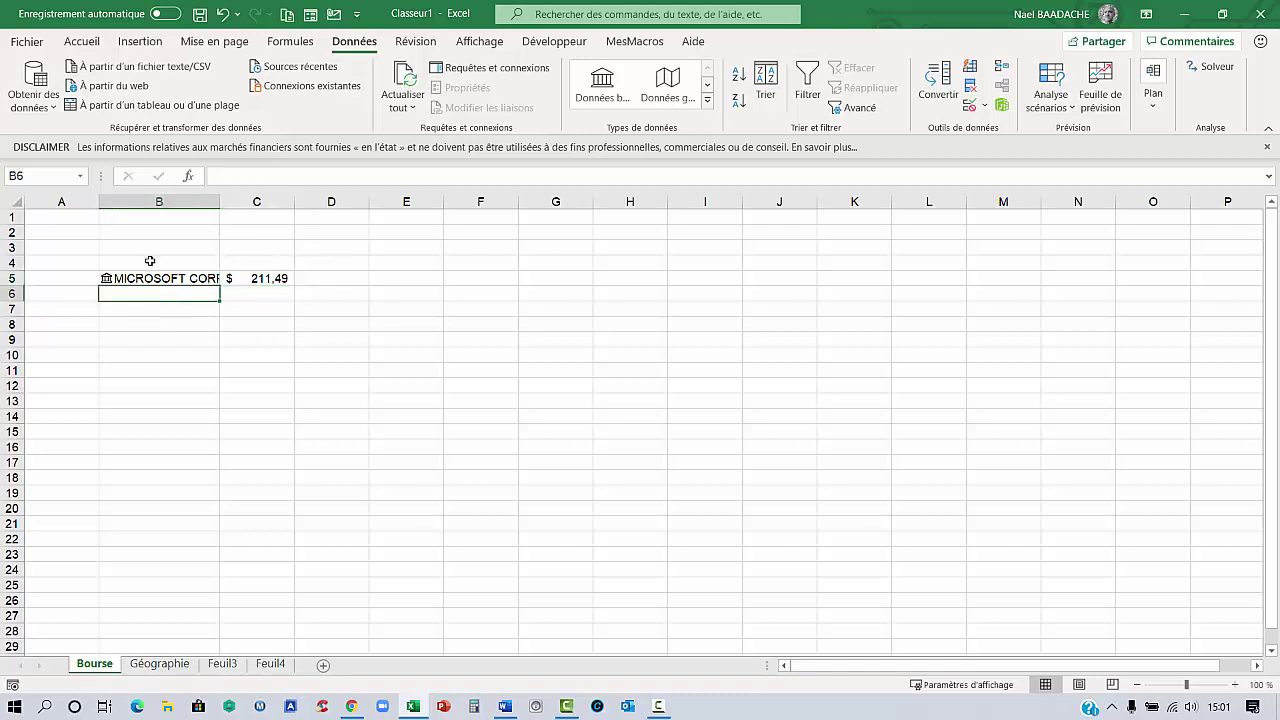
Enter the headers Produits, Cours and Prix achat in cells B4 to D4
{"action": "left_click", "coordinate": [150, 261]}
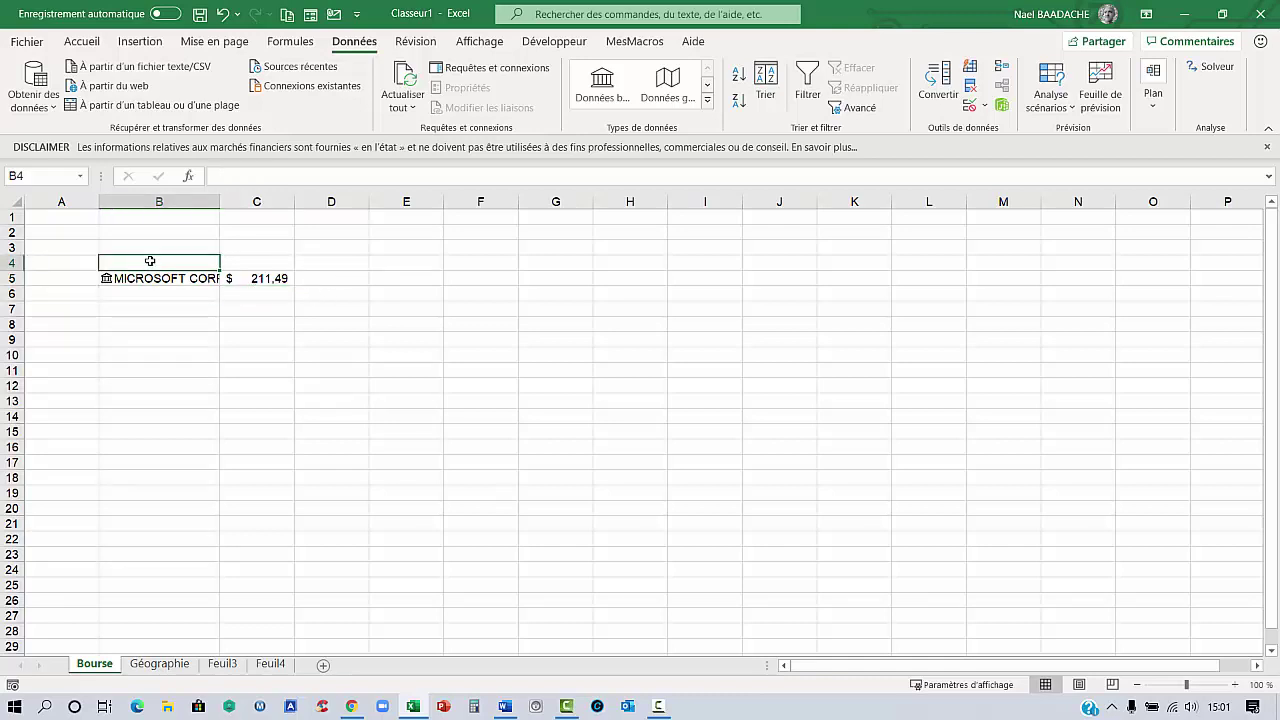
{"action": "type", "text": "Produits"}
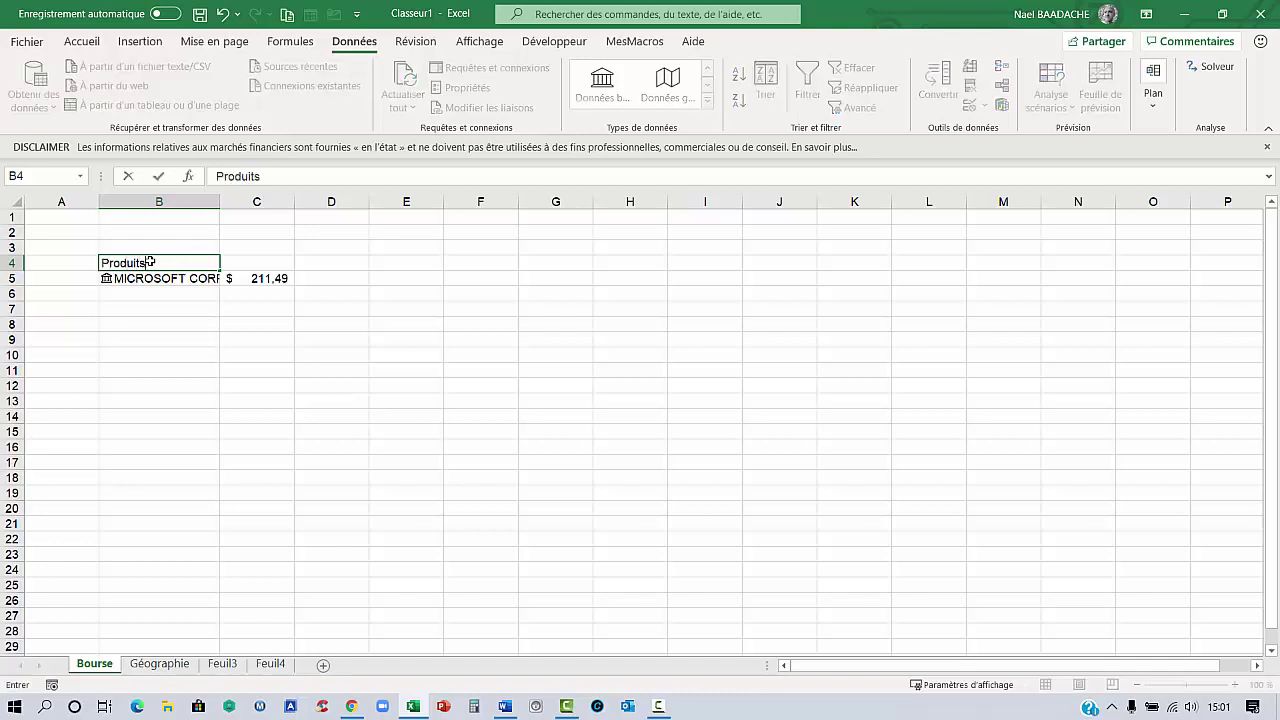
{"action": "key", "text": "Tab"}
{"action": "type", "text": "Cous"}
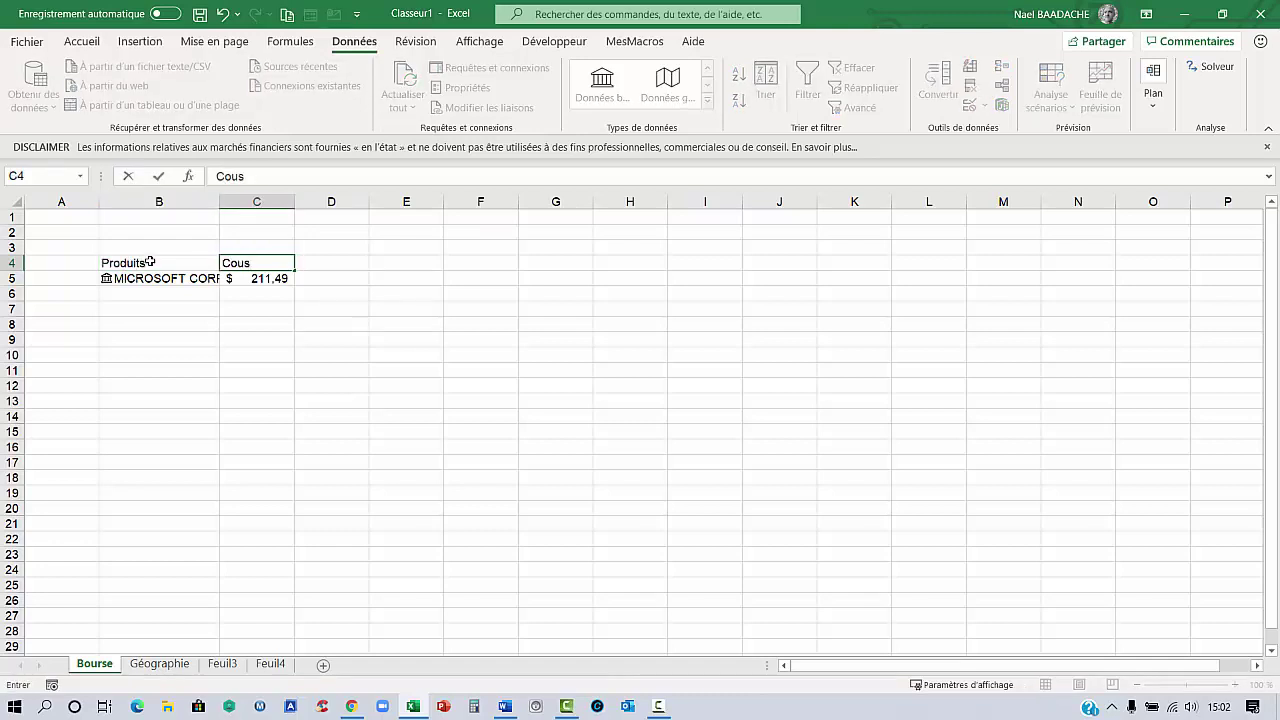
{"action": "key", "text": "BackSpace"}
{"action": "type", "text": "rs"}
{"action": "key", "text": "Tab"}
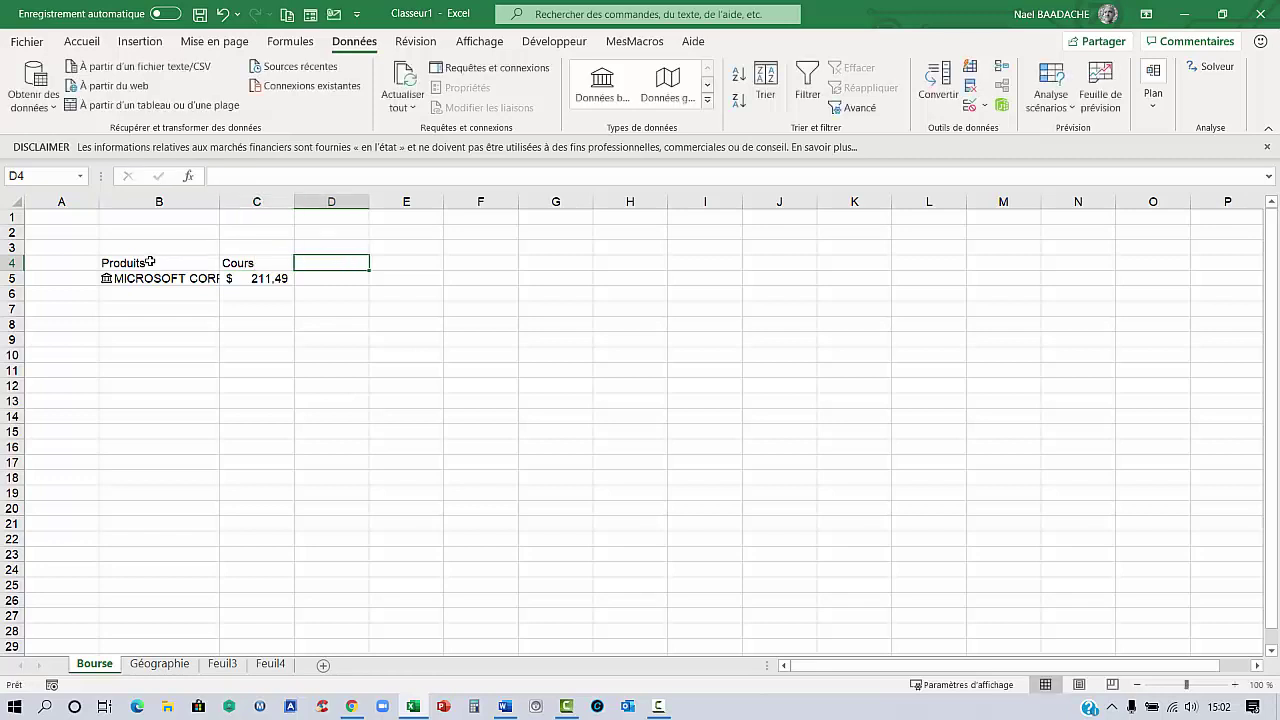
{"action": "type", "text": "Prix"}
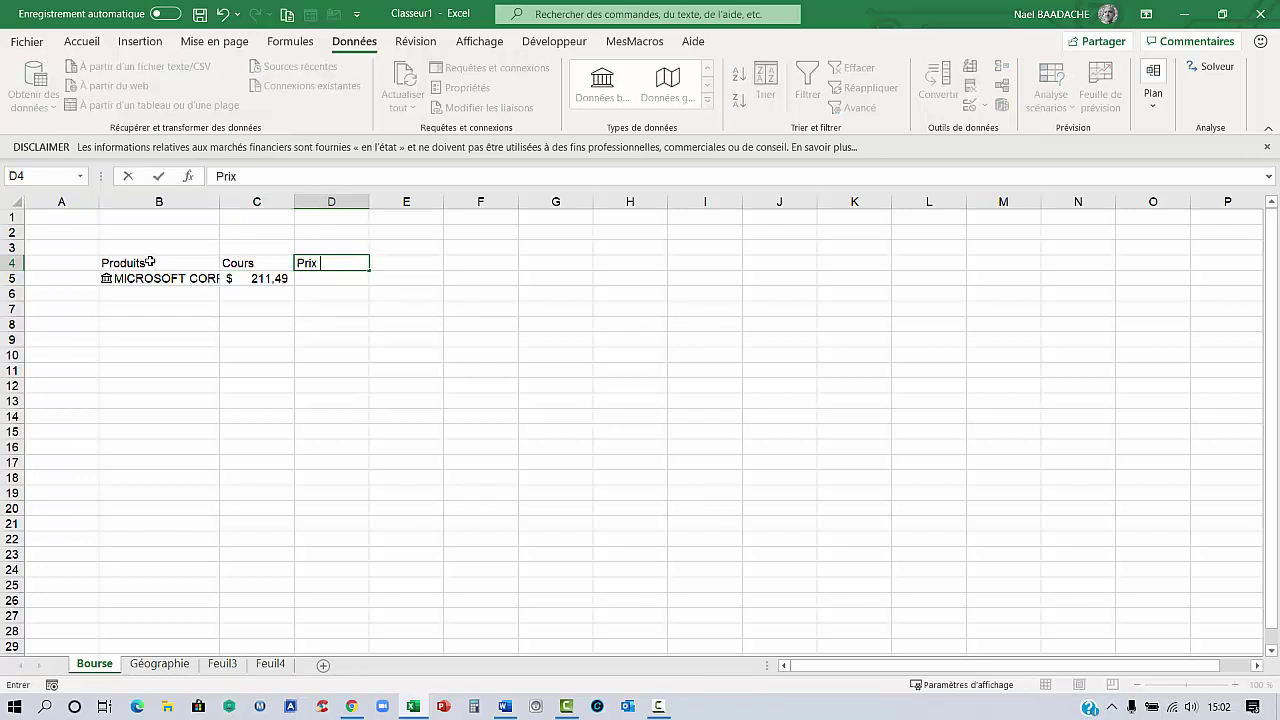
{"action": "type", "text": " achat"}
{"action": "key", "text": "Return"}
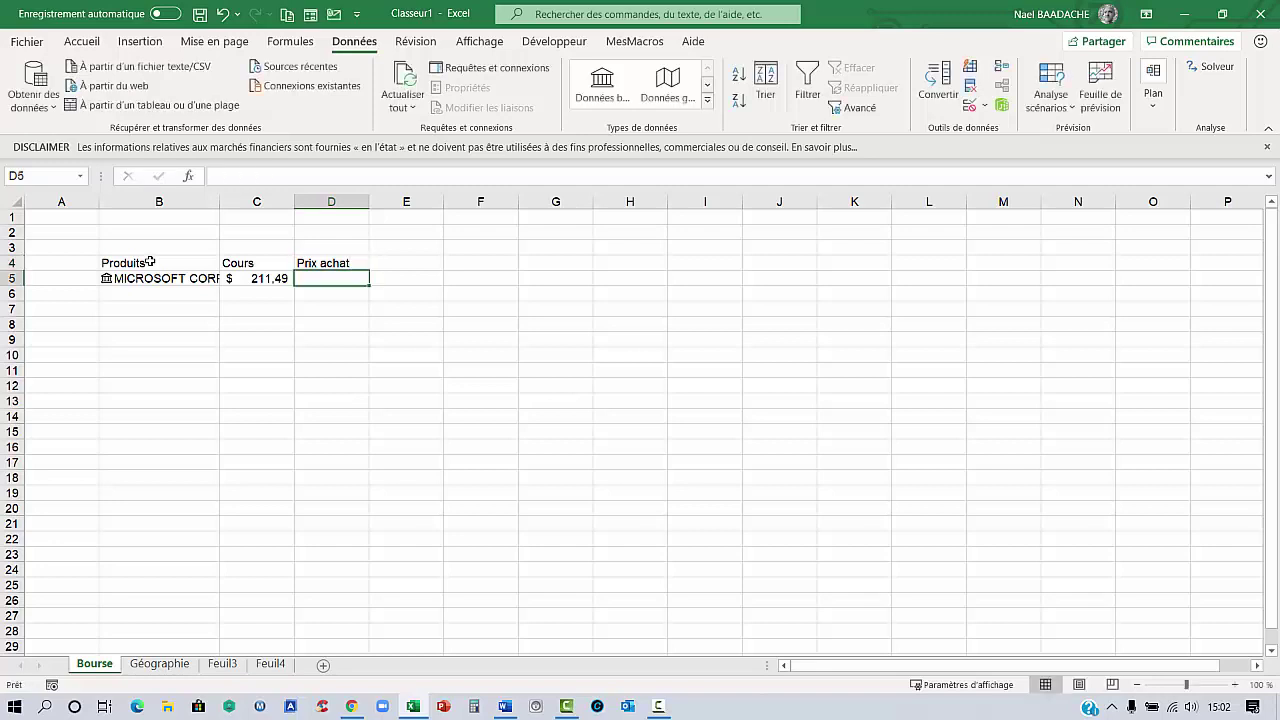
Enter a purchase price of 200 in D5, and add a Quantité header in E4 with 20 below it
{"action": "type", "text": "200"}
{"action": "key", "text": "Return"}
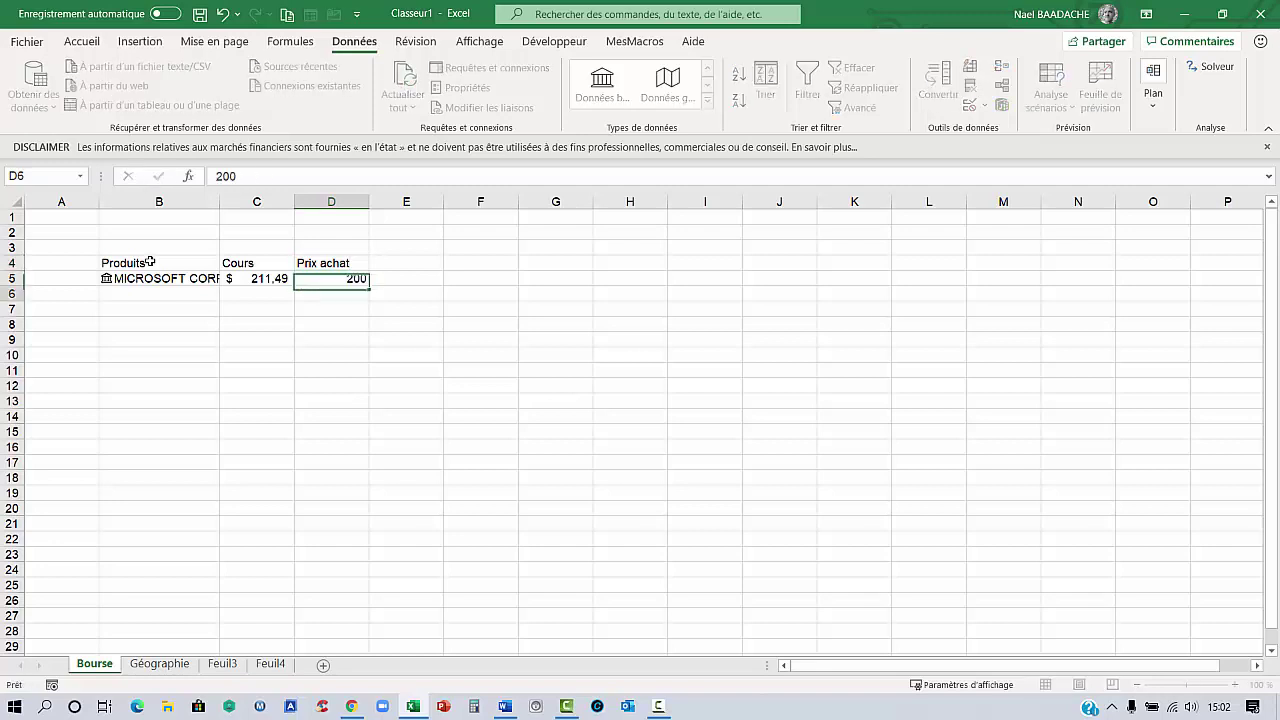
{"action": "key", "text": "Up"}
{"action": "key", "text": "Up"}
{"action": "key", "text": "Right"}
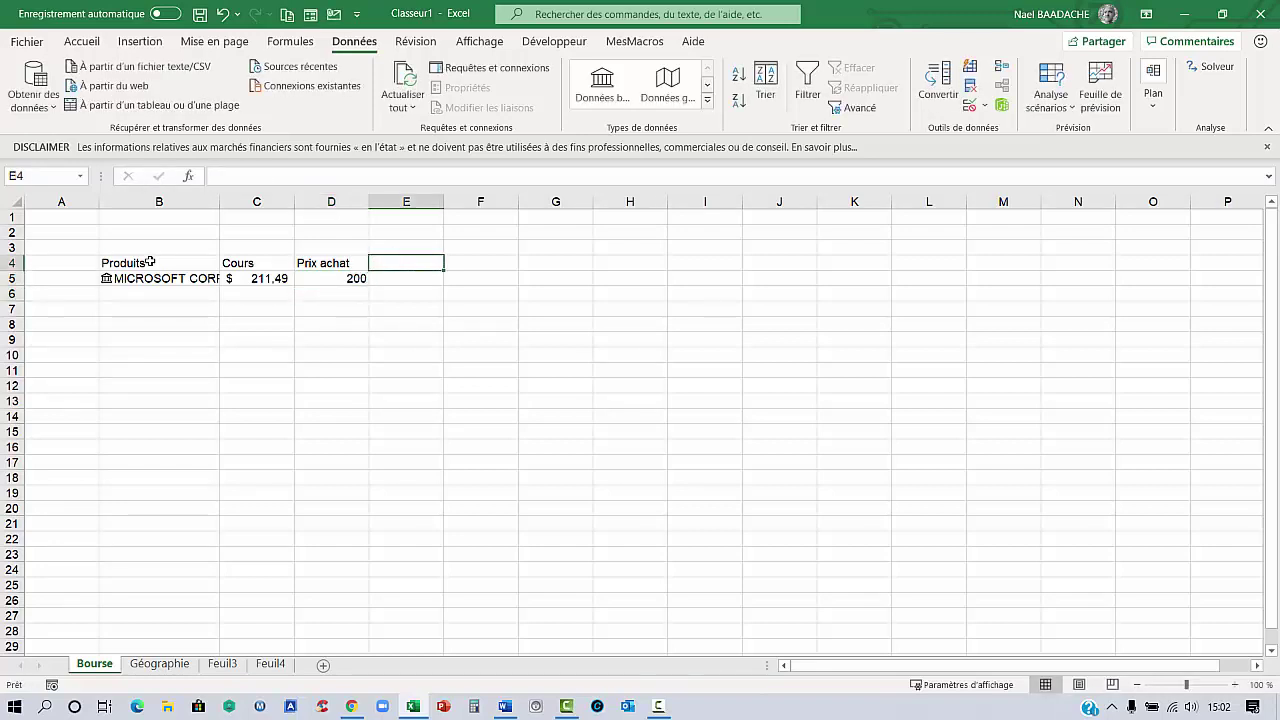
{"action": "type", "text": "Quantité"}
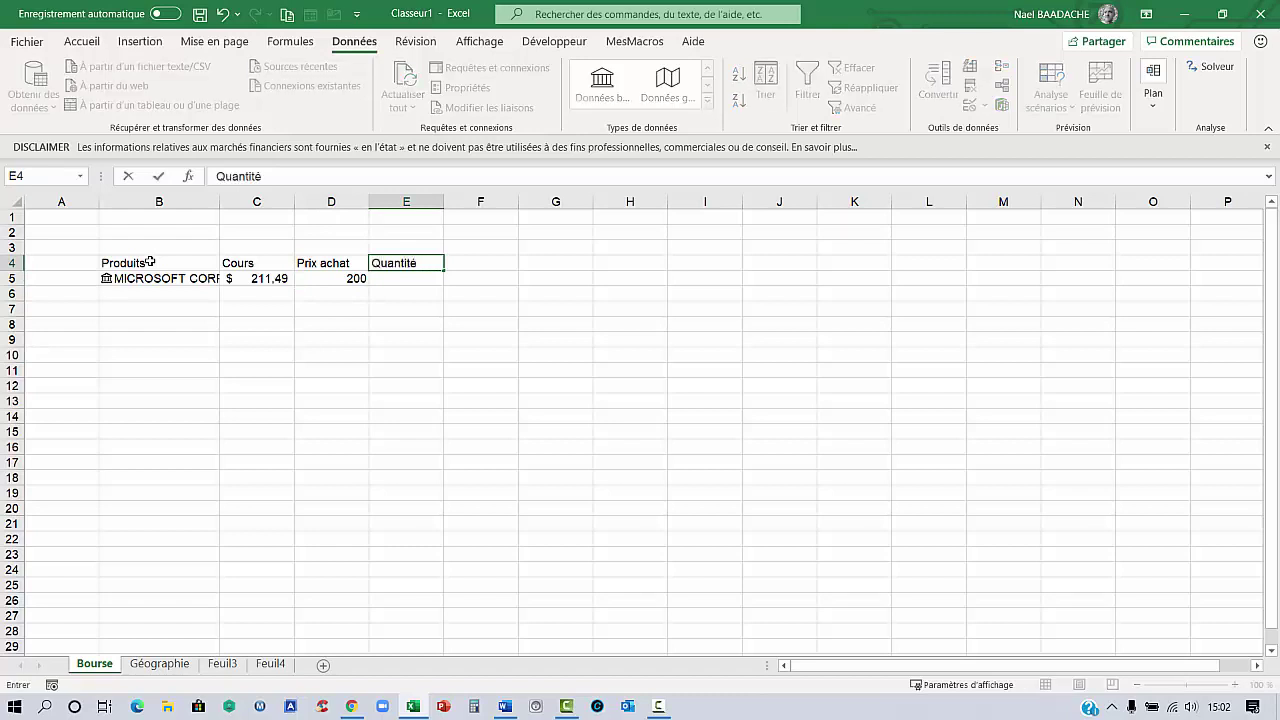
{"action": "key", "text": "Return"}
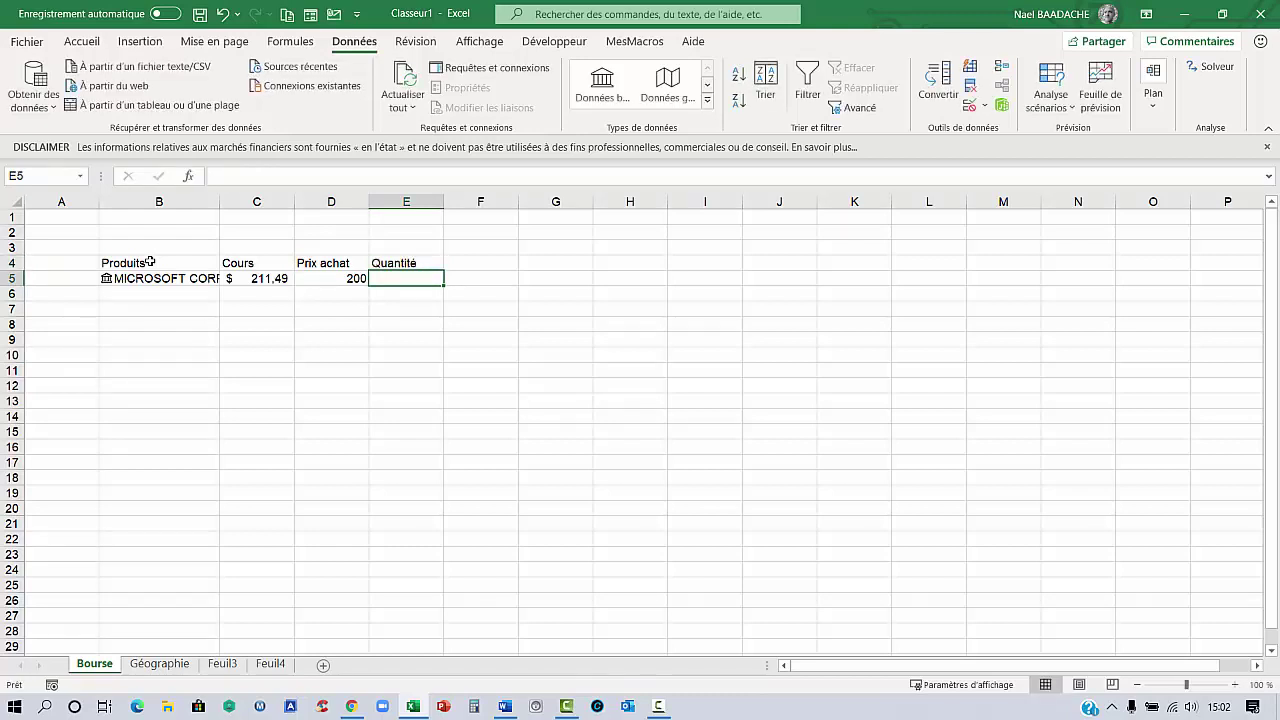
{"action": "type", "text": "20"}
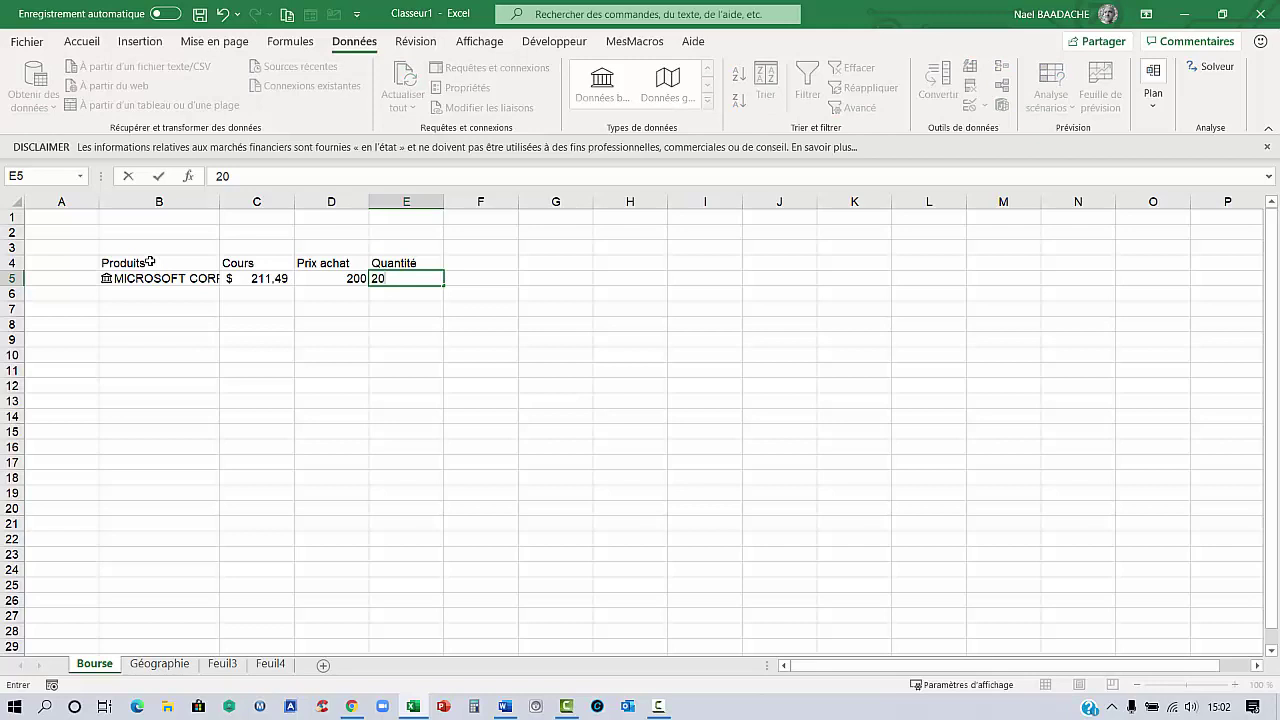
{"action": "key", "text": "Tab"}
Add the header +/-Value as text in cell F4
{"action": "key", "text": "Up"}
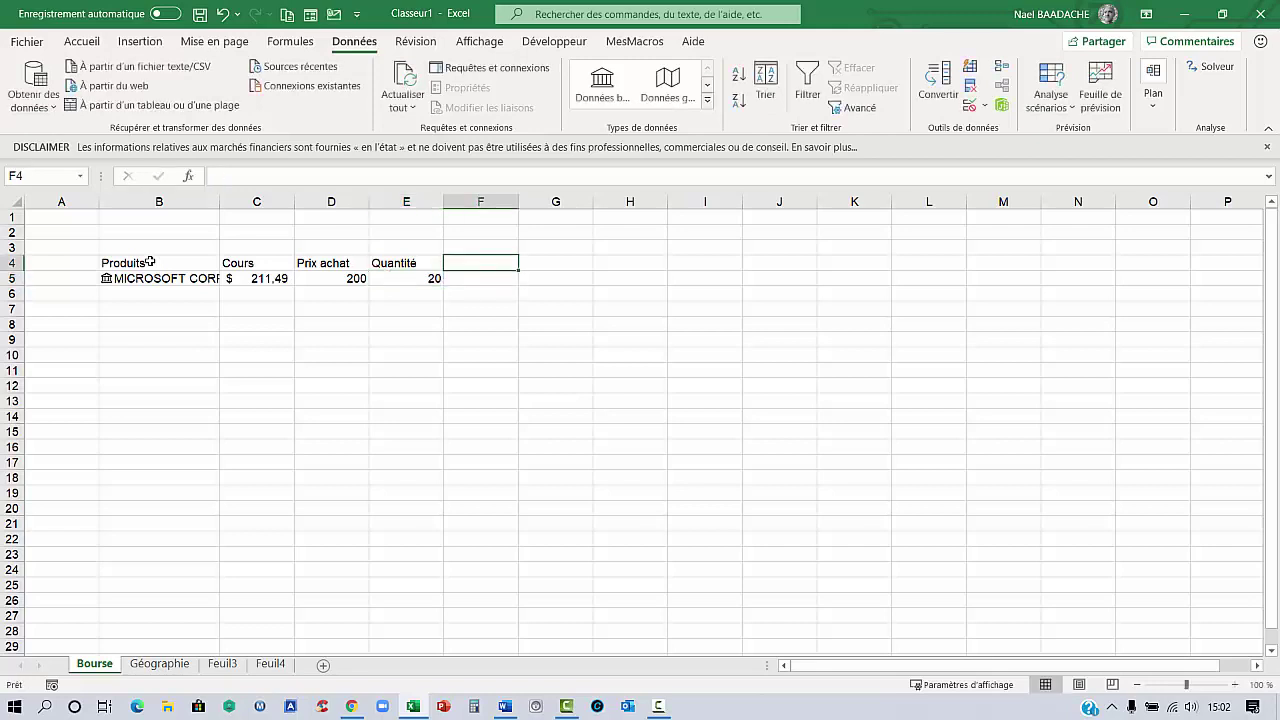
{"action": "type", "text": "'+/-"}
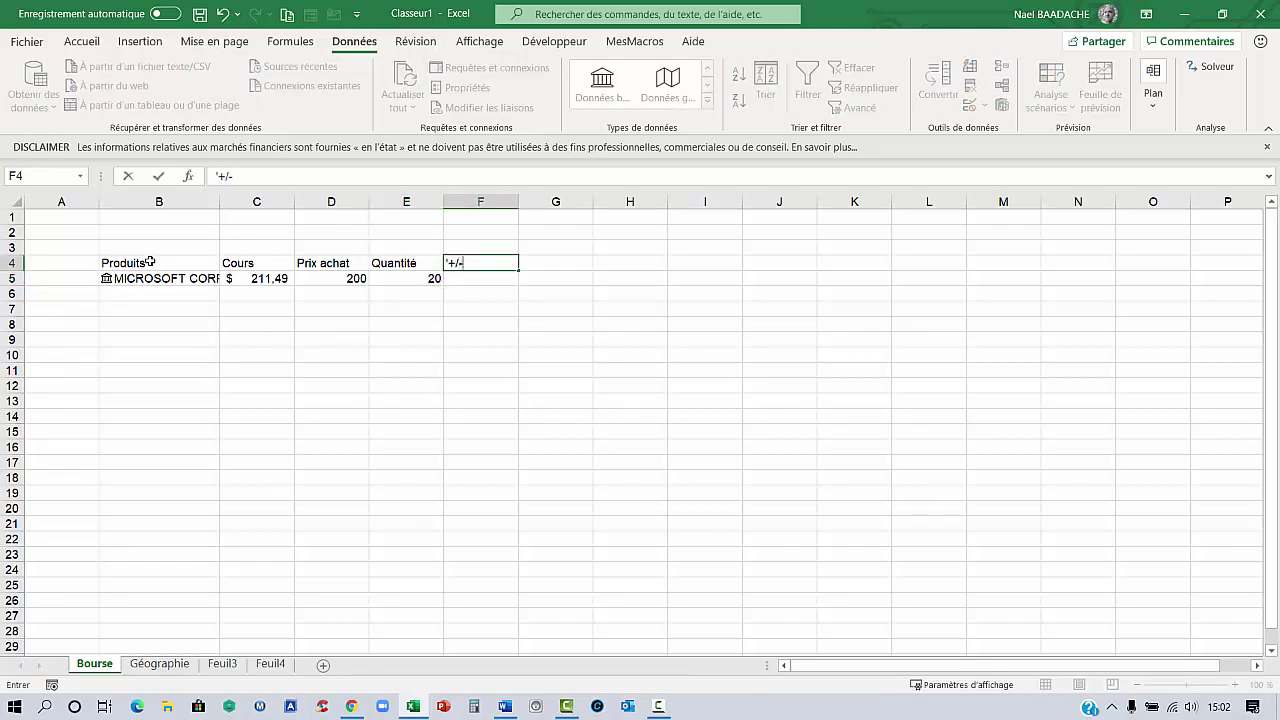
{"action": "type", "text": "Value"}
{"action": "key", "text": "Return"}
Calculate the gain or loss in F5 with the formula =(C5-D5)*E5
{"action": "type", "text": "="}
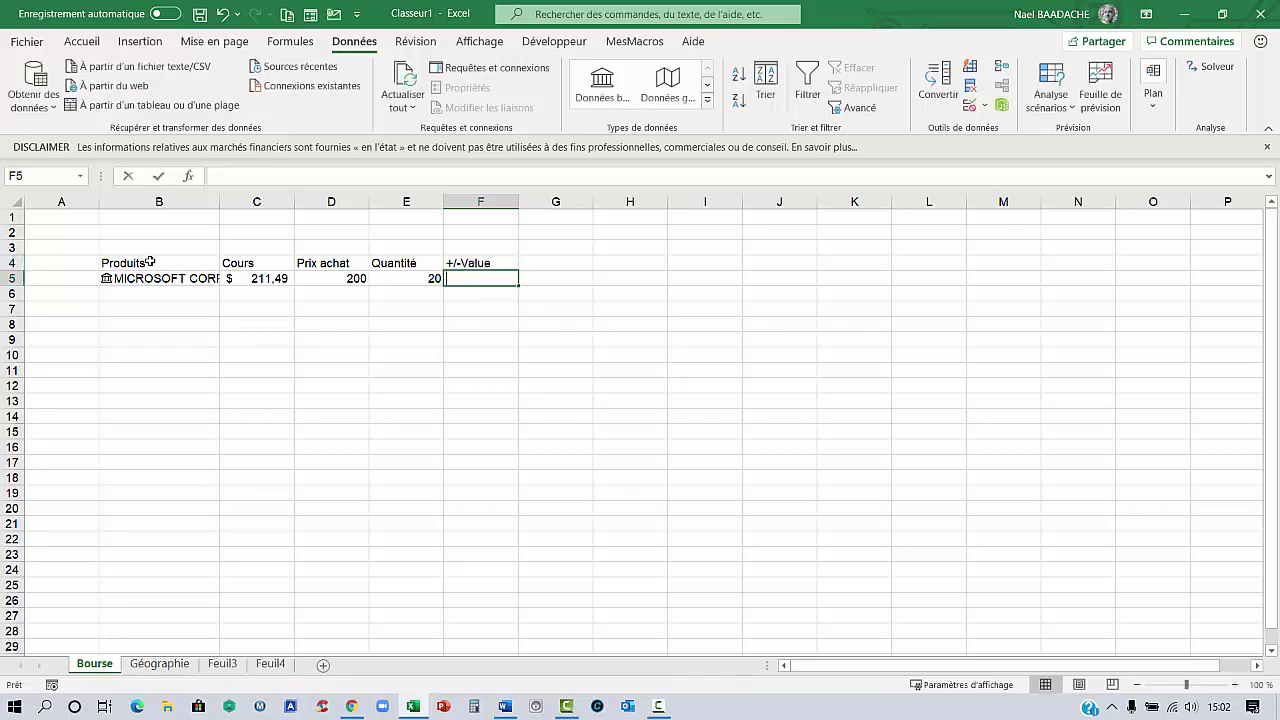
{"action": "left_click", "coordinate": [268, 279]}
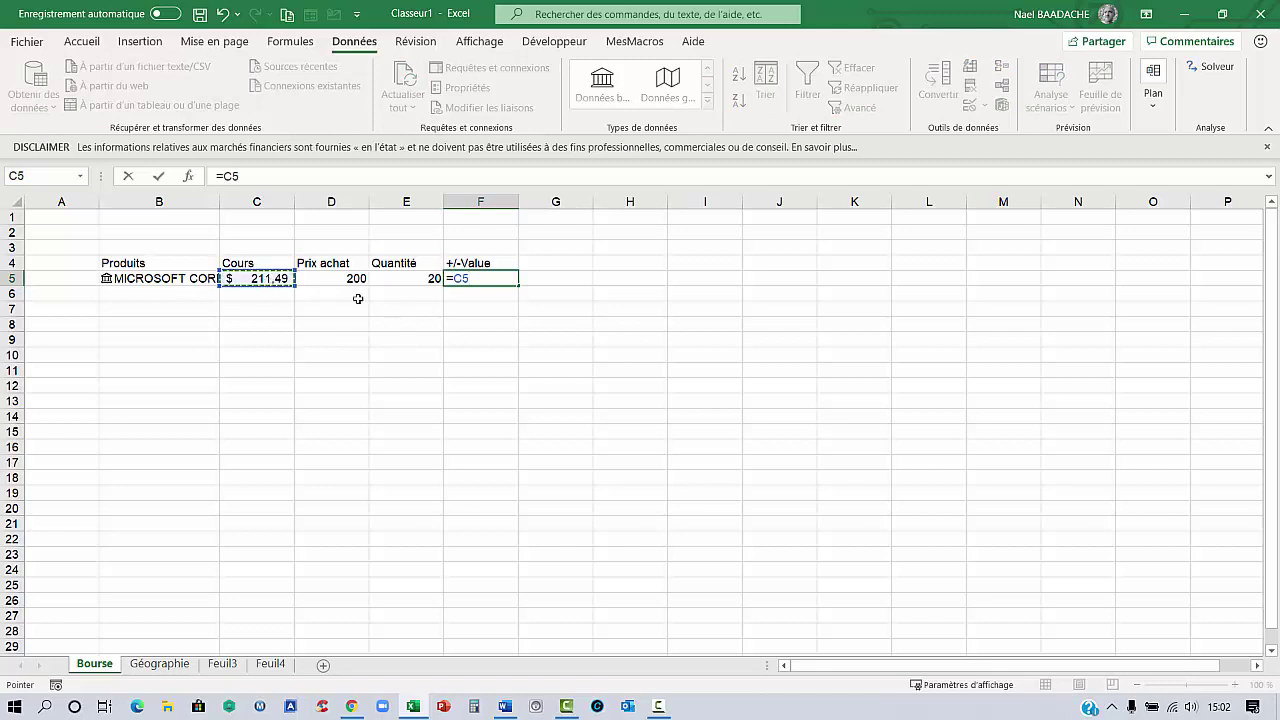
{"action": "left_click", "coordinate": [452, 279]}
{"action": "type", "text": "(C5"}
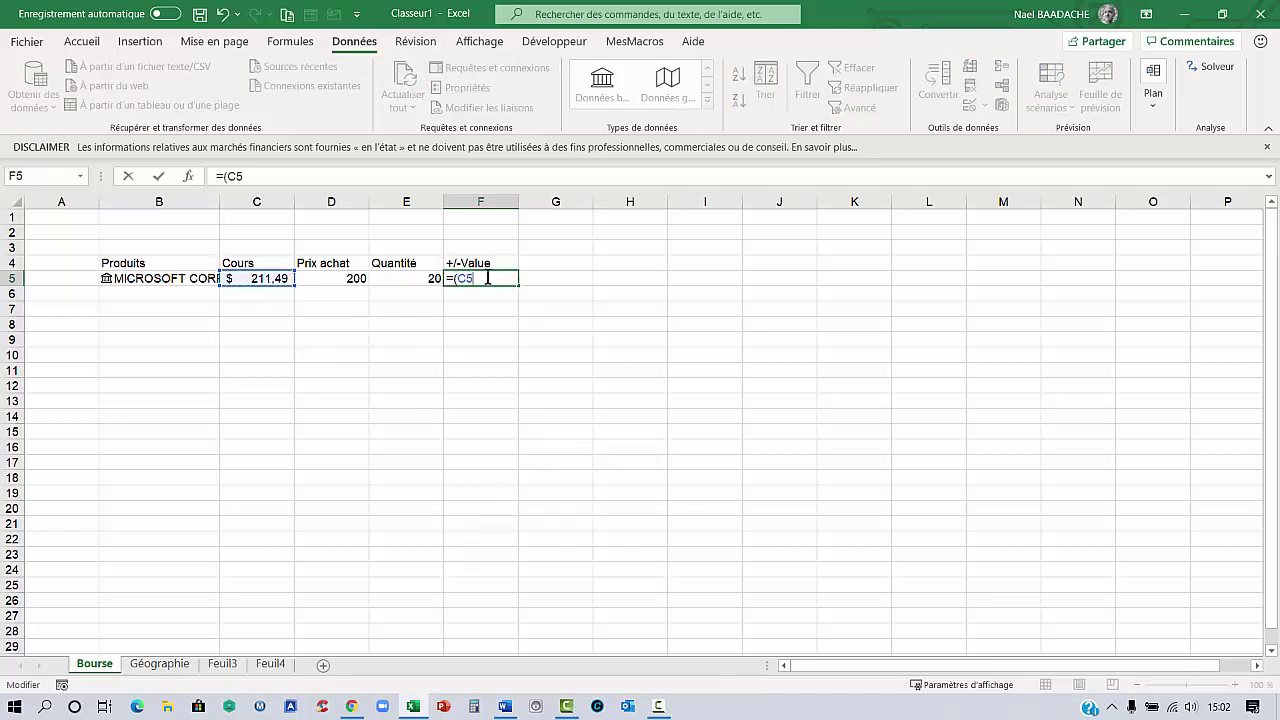
{"action": "type", "text": "-"}
{"action": "left_click", "coordinate": [332, 280]}
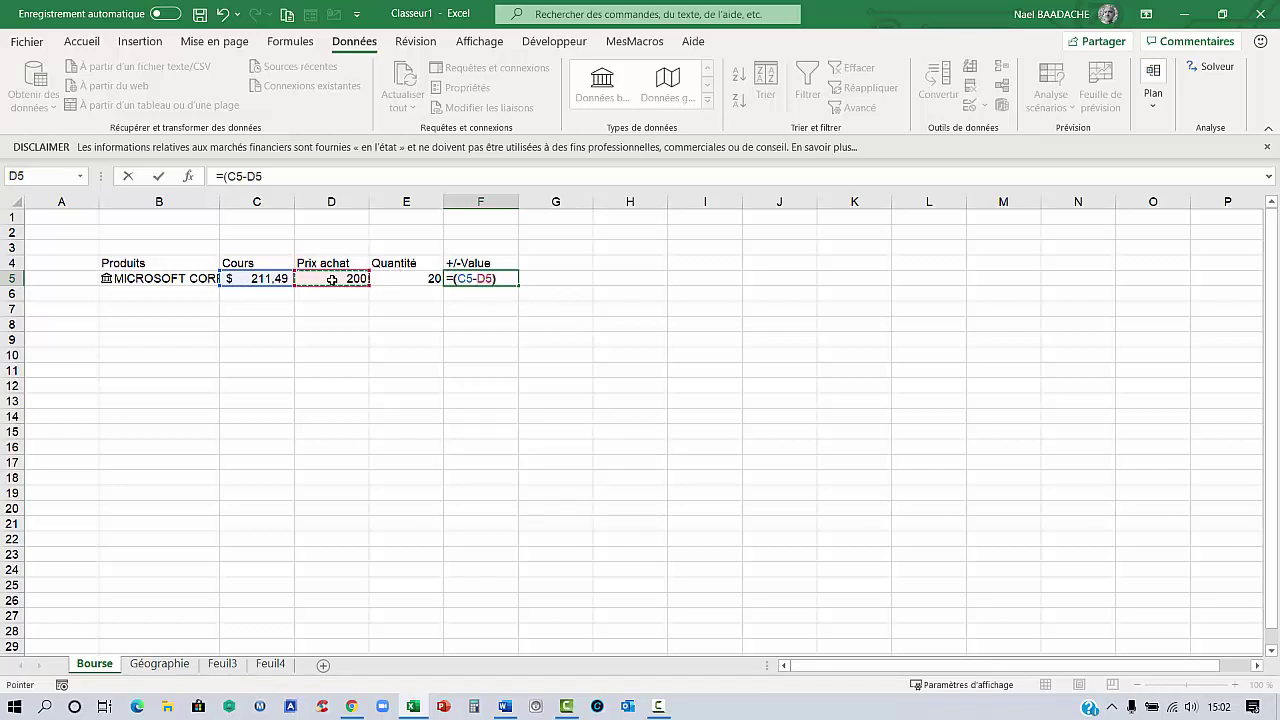
{"action": "type", "text": ")*"}
{"action": "left_click", "coordinate": [418, 280]}
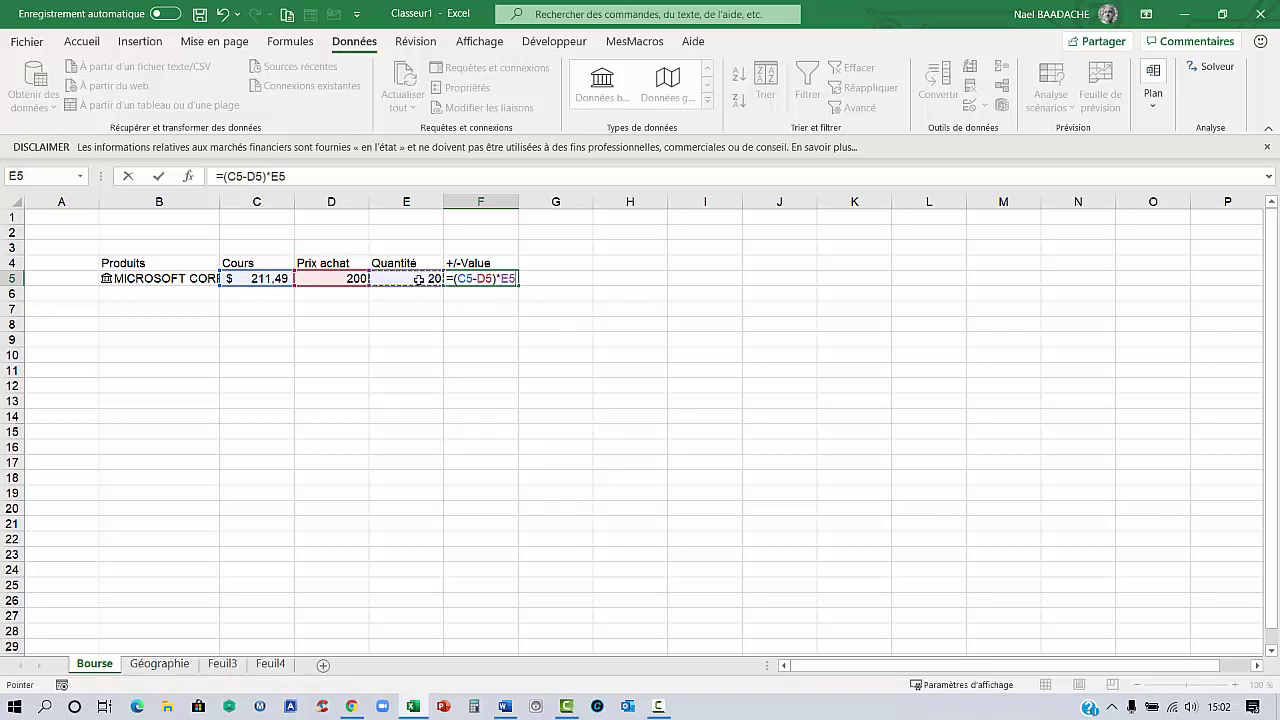
{"action": "key", "text": "Return"}
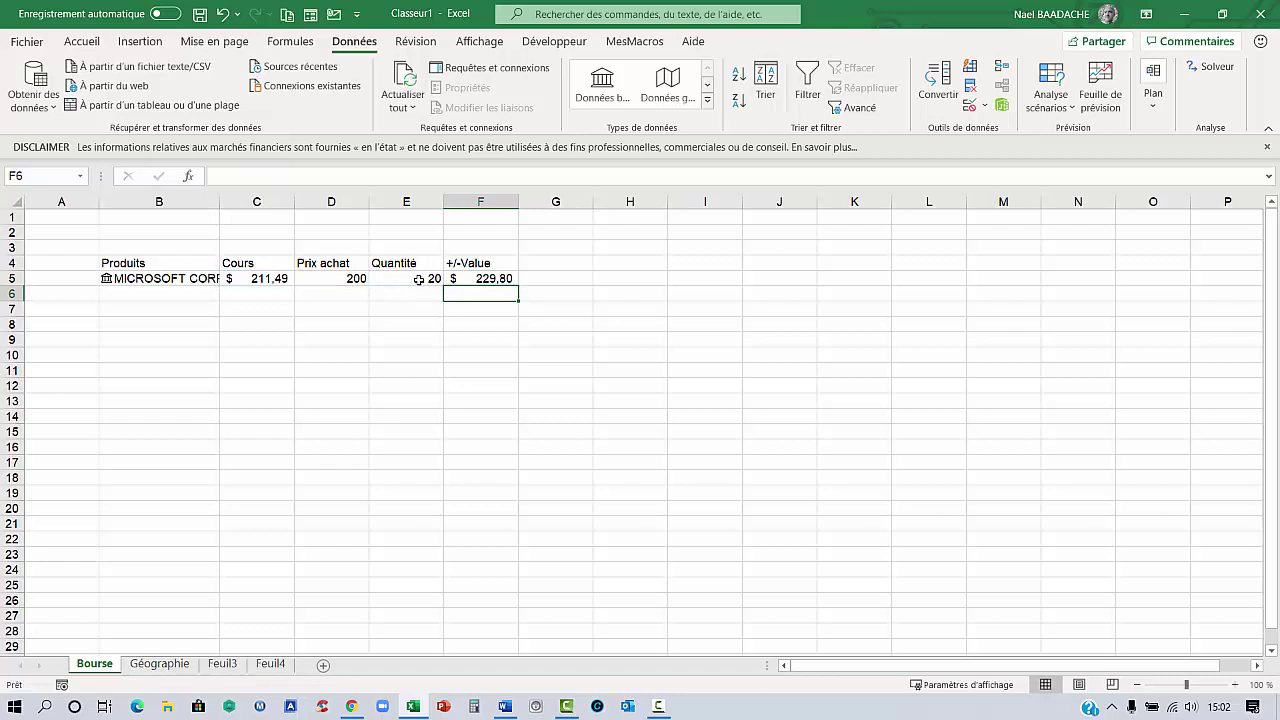
{"action": "key", "text": "Up"}
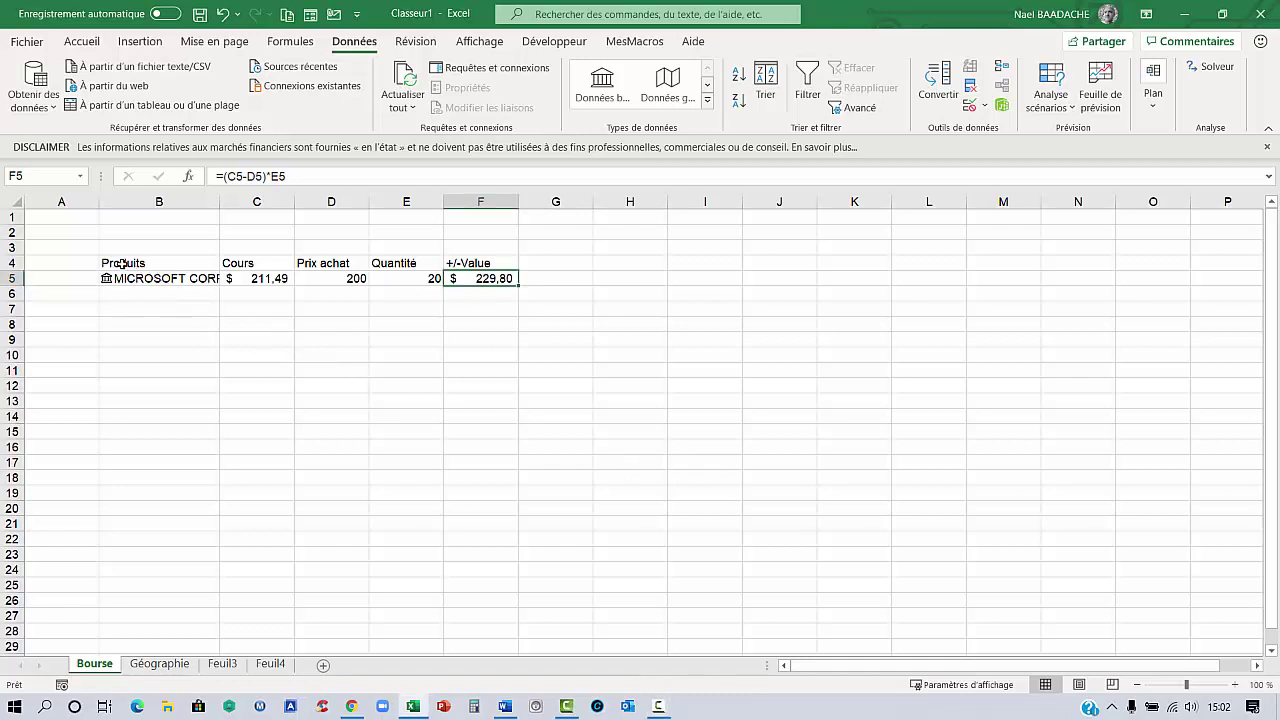
Format B4:F5 as a table with headers in a light style with a black header row, and widen column B slightly
{"action": "left_click_drag", "start_coordinate": [120, 264], "coordinate": [482, 278]}
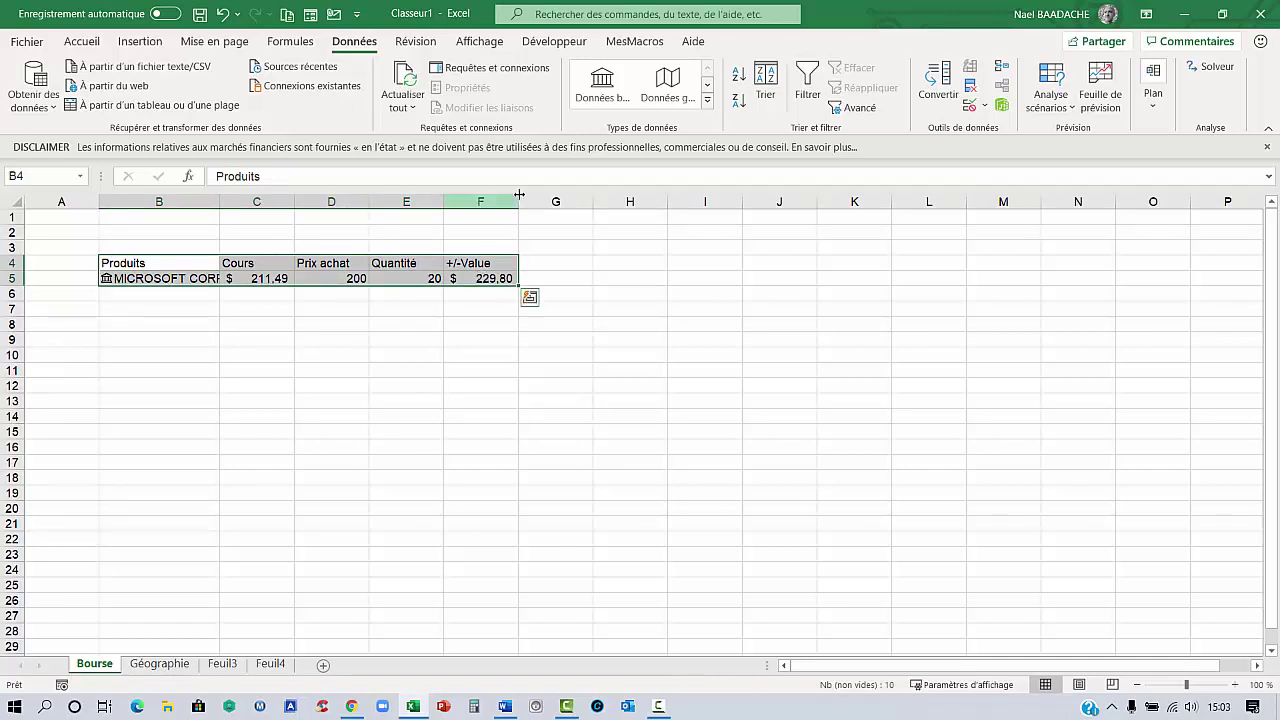
{"action": "left_click", "coordinate": [86, 44]}
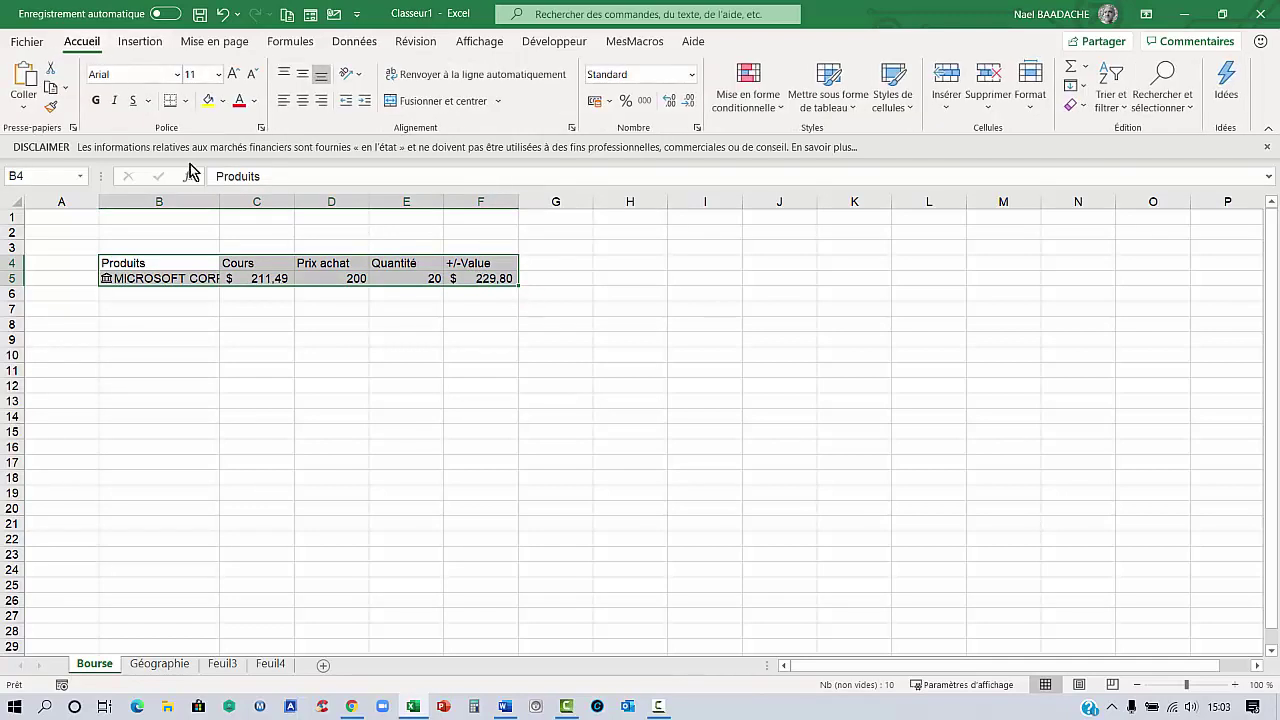
{"action": "left_click", "coordinate": [859, 107]}
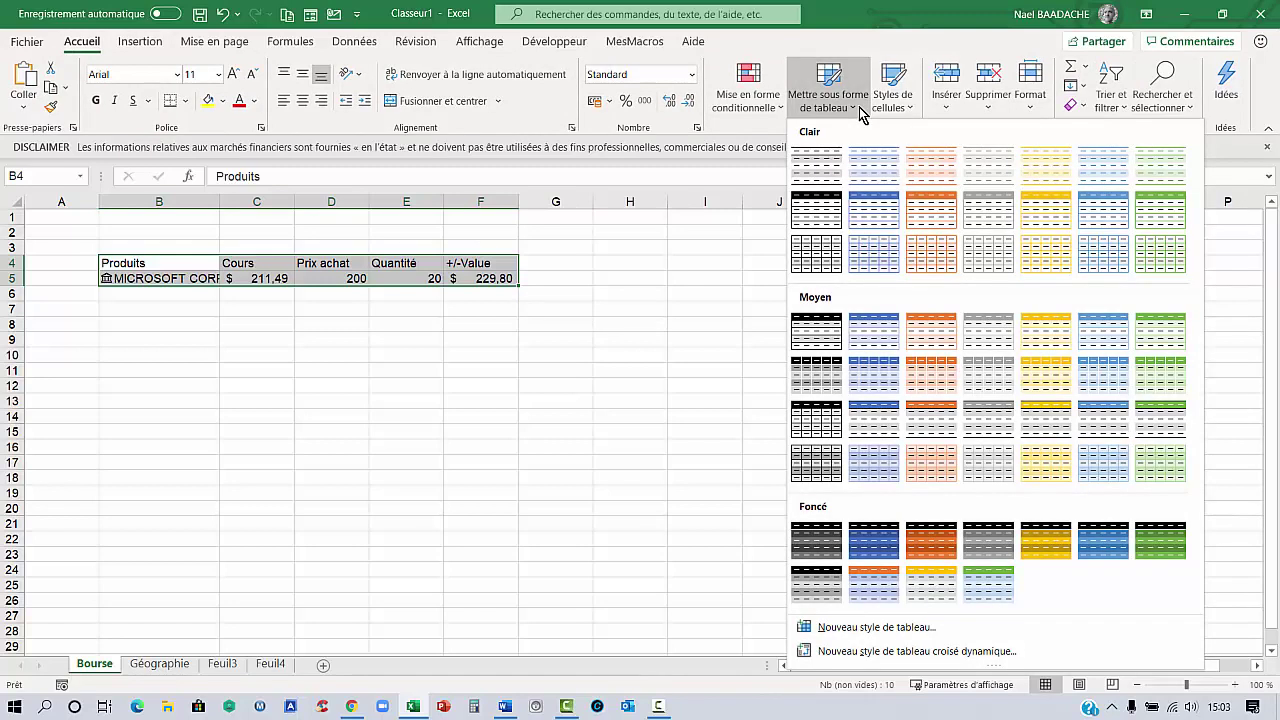
{"action": "left_click", "coordinate": [820, 220]}
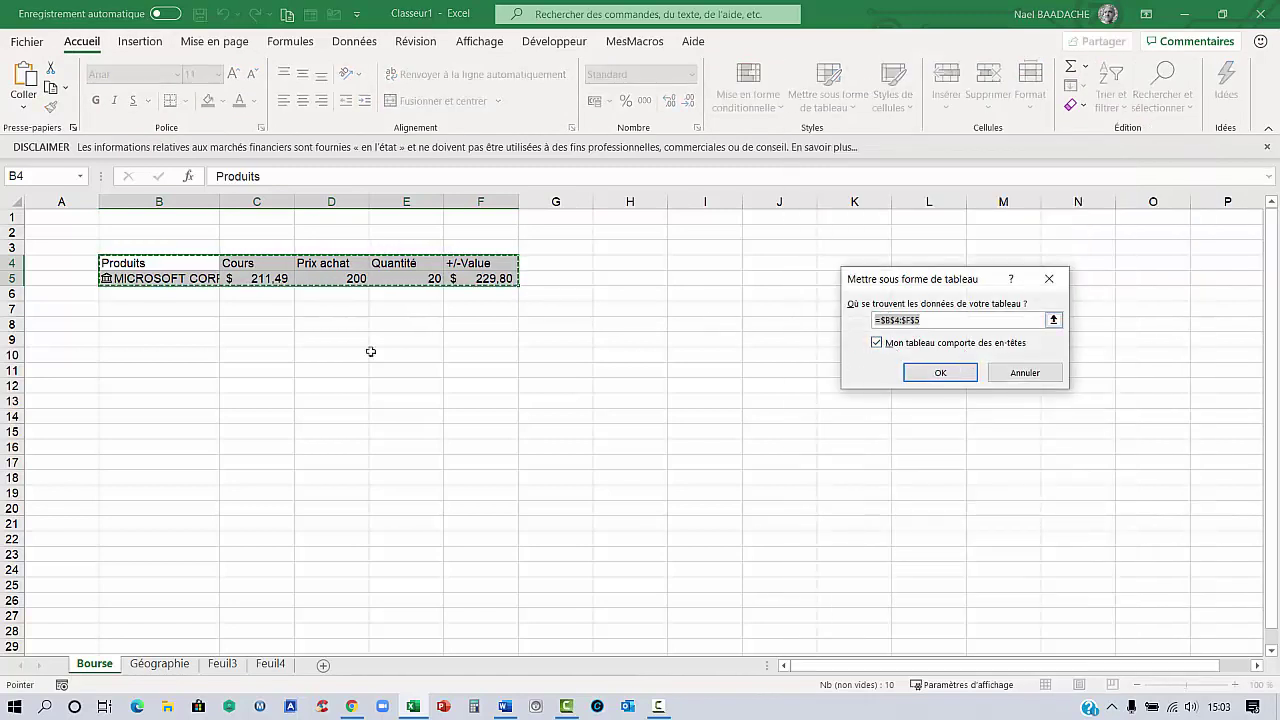
{"action": "left_click", "coordinate": [940, 378]}
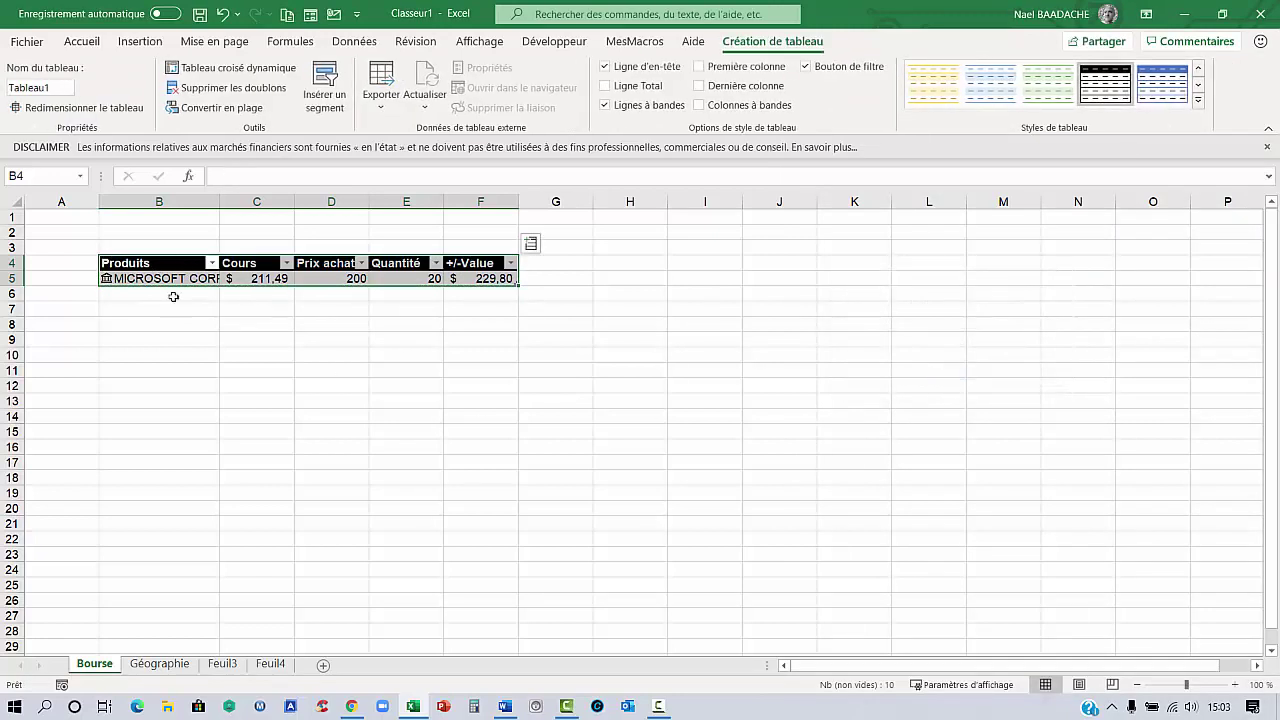
{"action": "left_click_drag", "start_coordinate": [219, 201], "coordinate": [236, 200]}
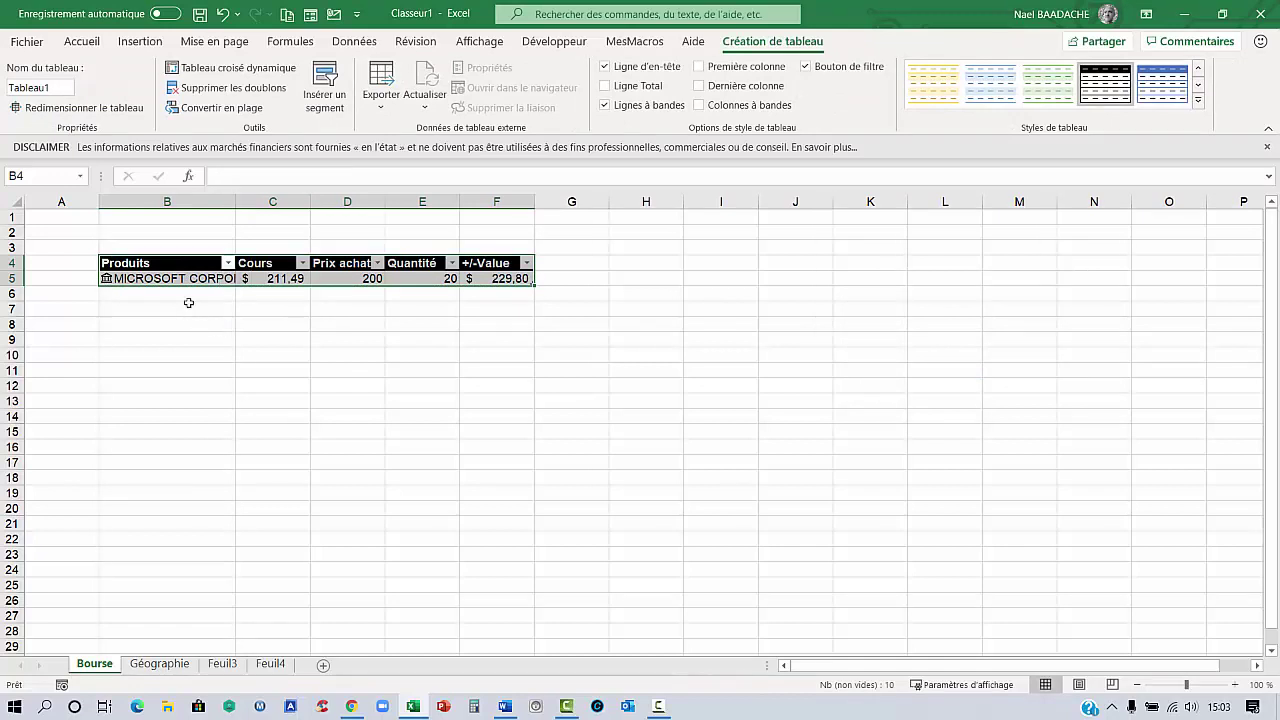
Add LVMH as a new product in B6 and convert it to the stock data type
{"action": "left_click", "coordinate": [184, 296]}
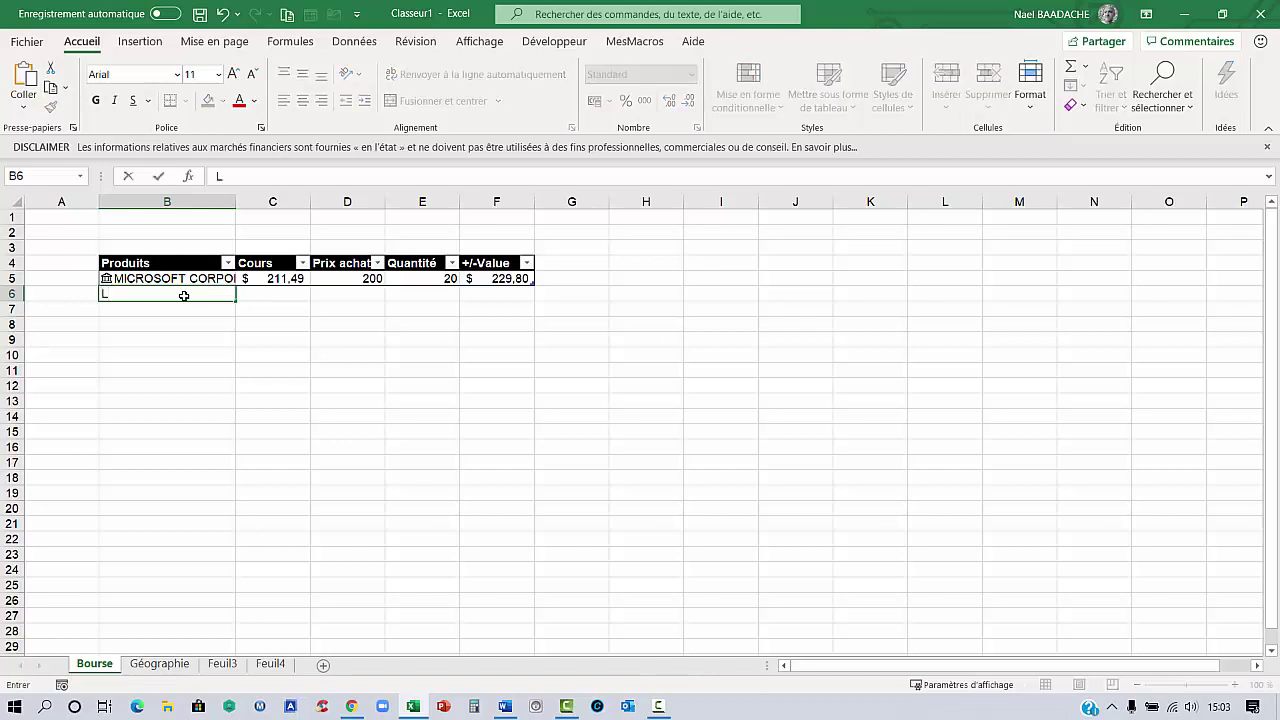
{"action": "type", "text": "MH"}
{"action": "key", "text": "Return"}
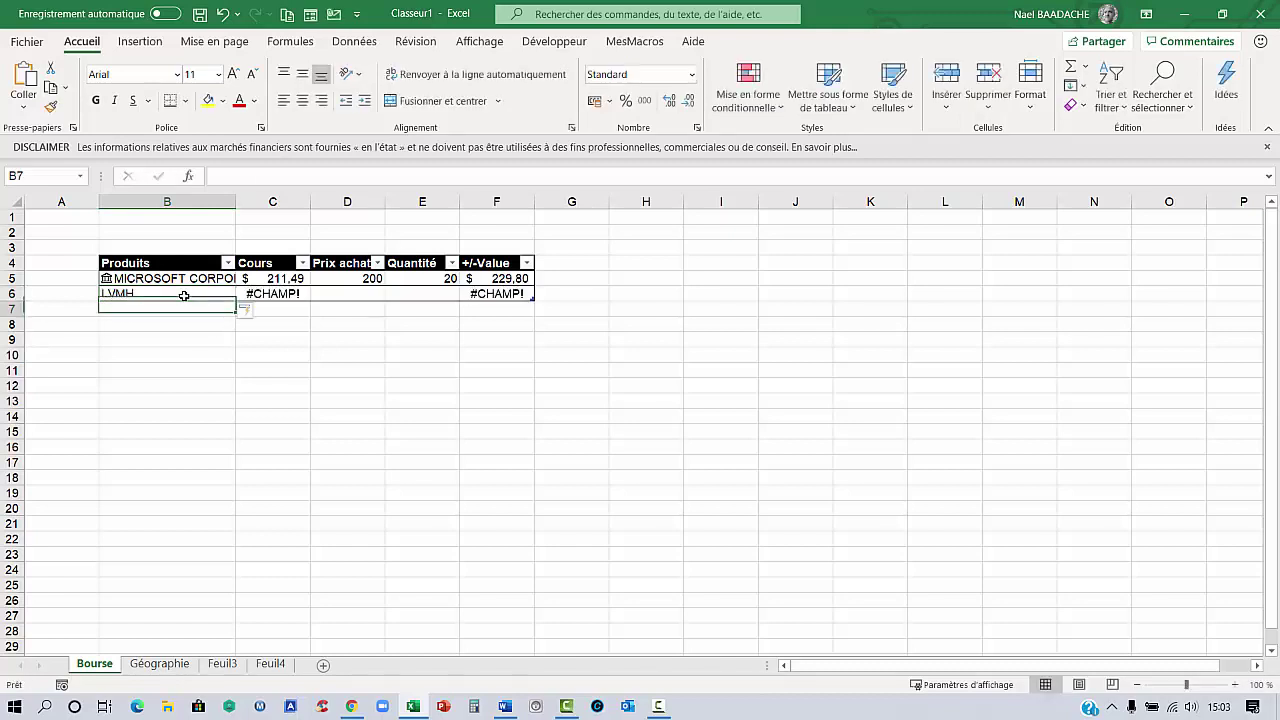
{"action": "left_click", "coordinate": [184, 296]}
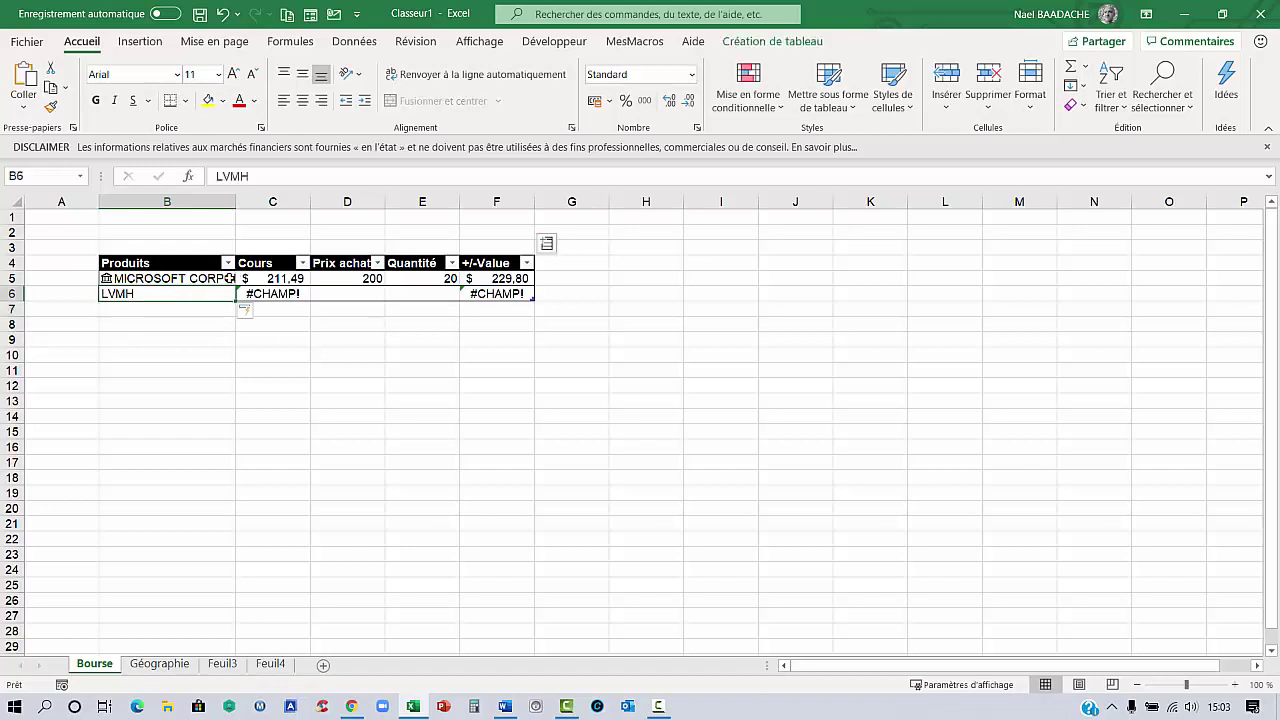
{"action": "left_click", "coordinate": [356, 42]}
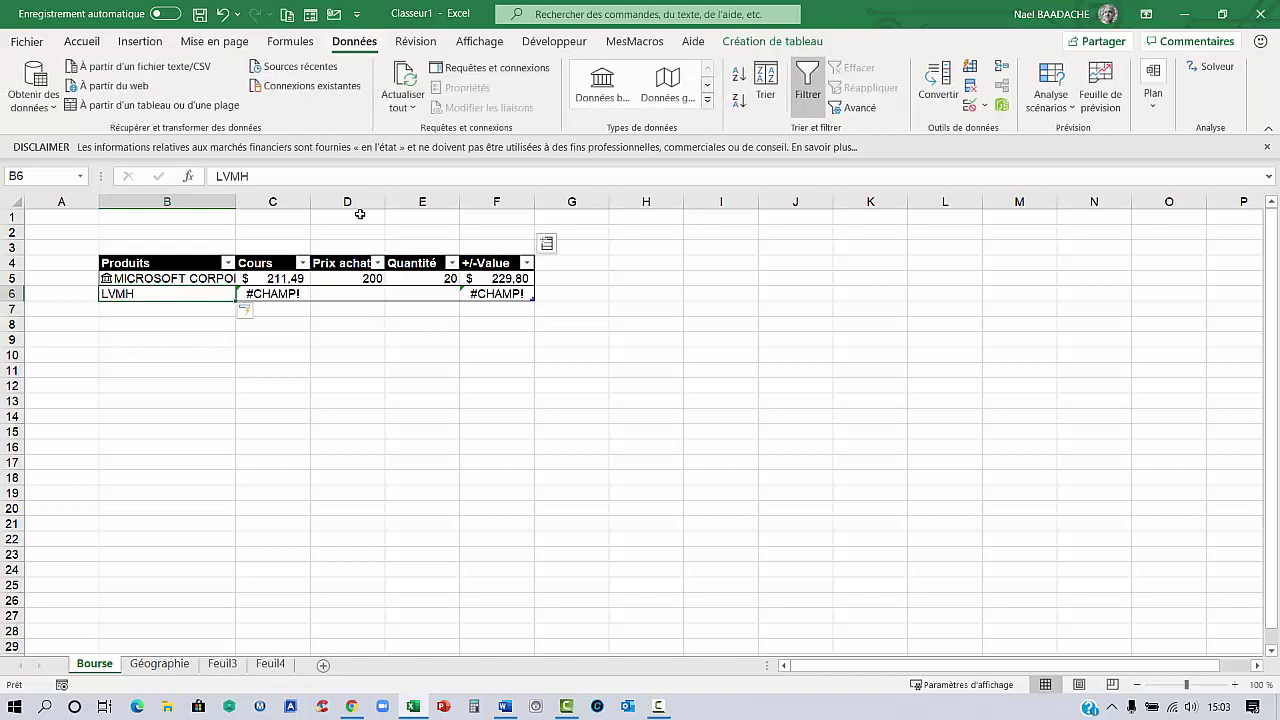
{"action": "left_click", "coordinate": [600, 88]}
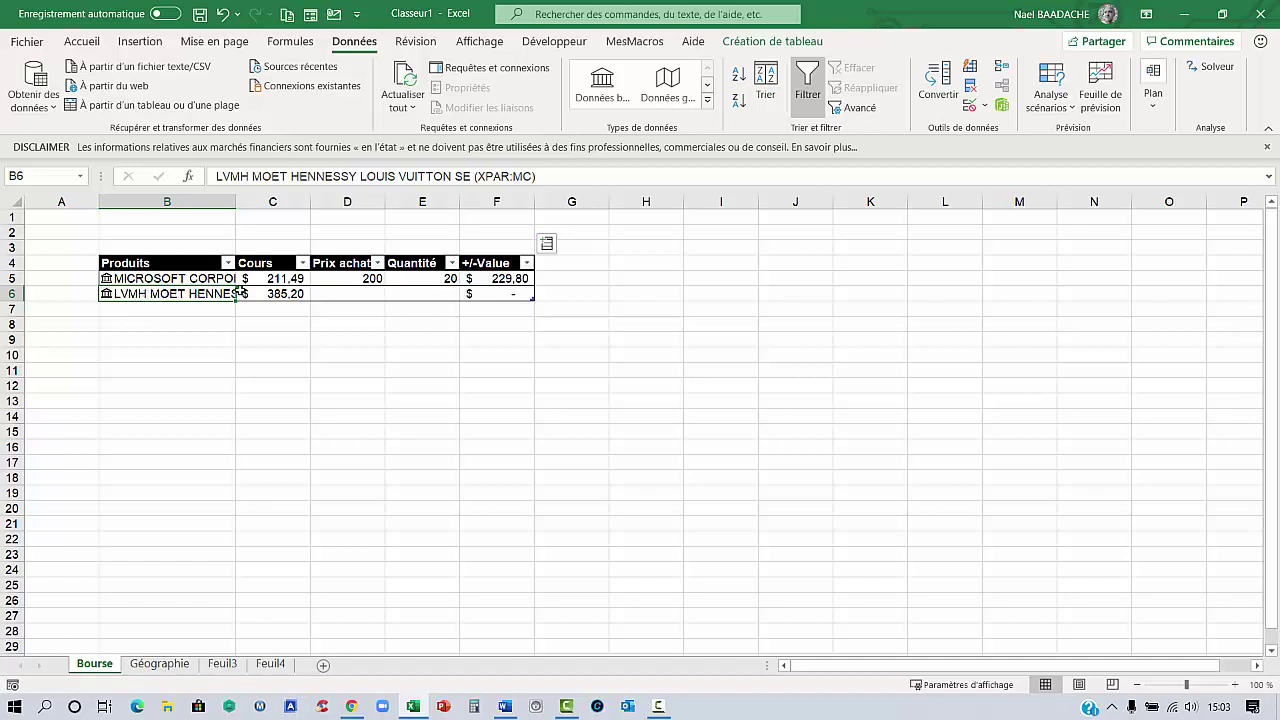
Update the ambiguous number format of the LVMH price in C6 to match its own currency
{"action": "left_click", "coordinate": [280, 296]}
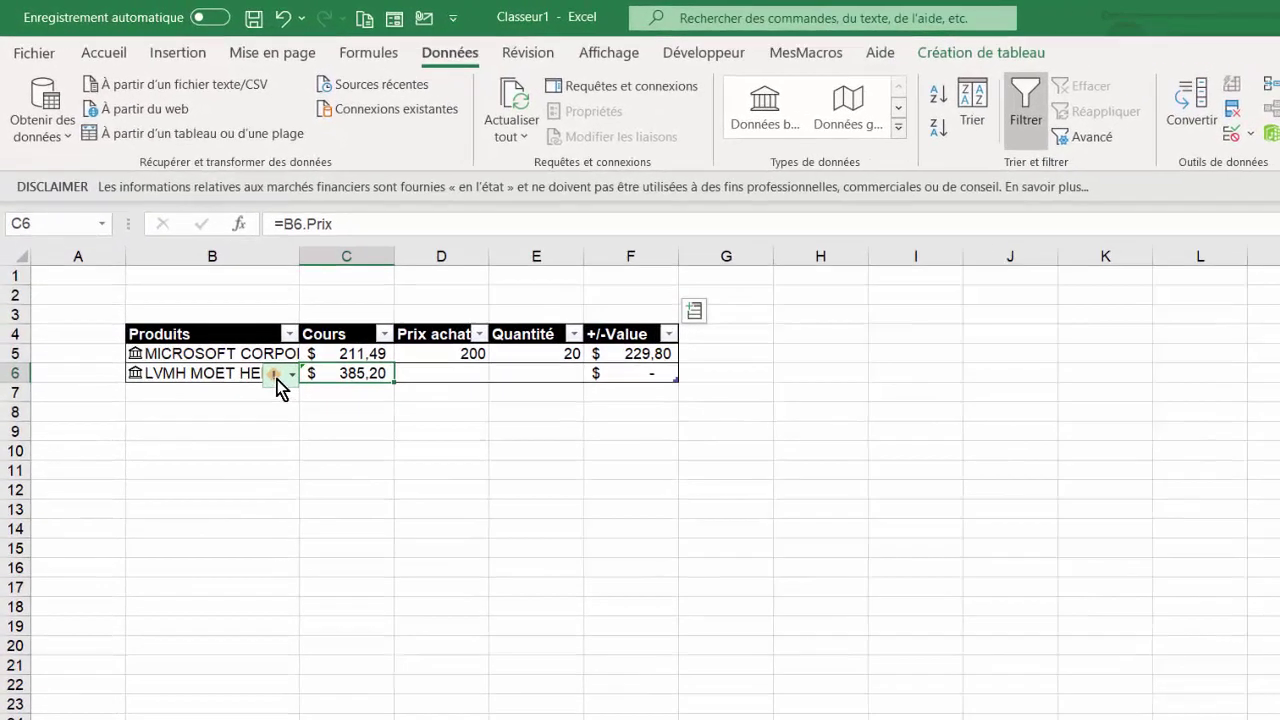
{"action": "mouse_move", "coordinate": [222, 299]}
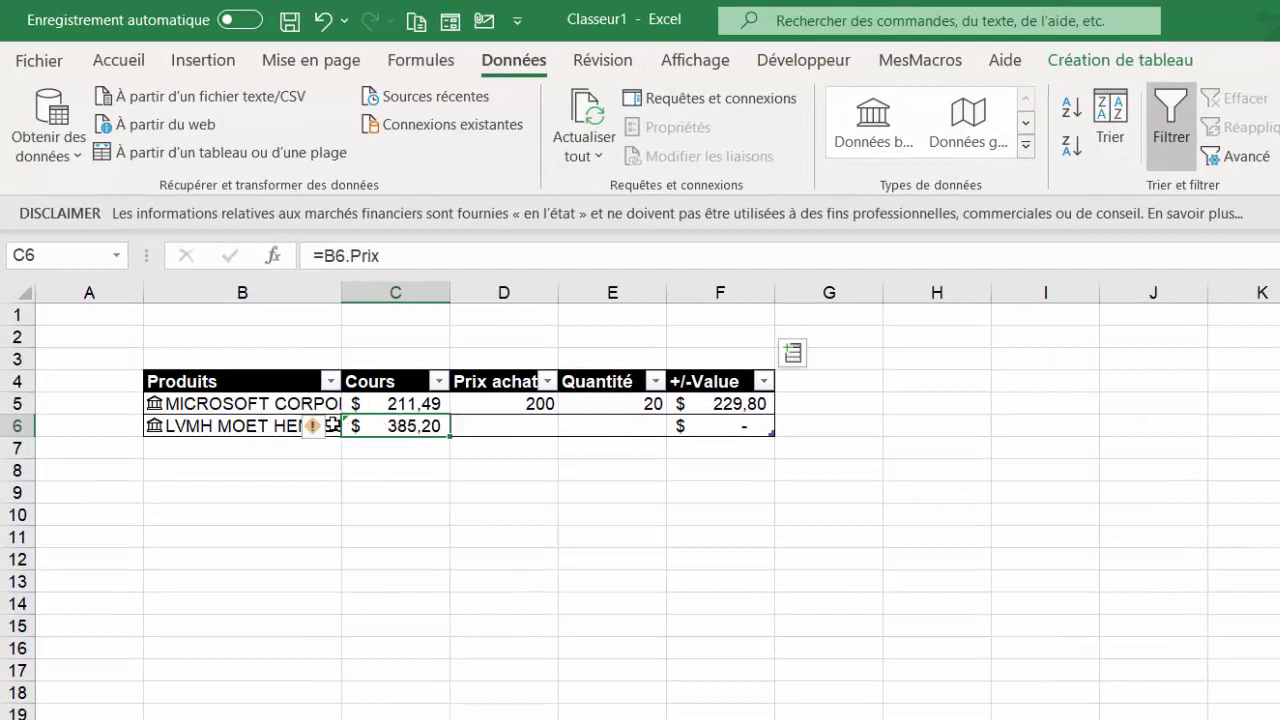
{"action": "mouse_move", "coordinate": [336, 430]}
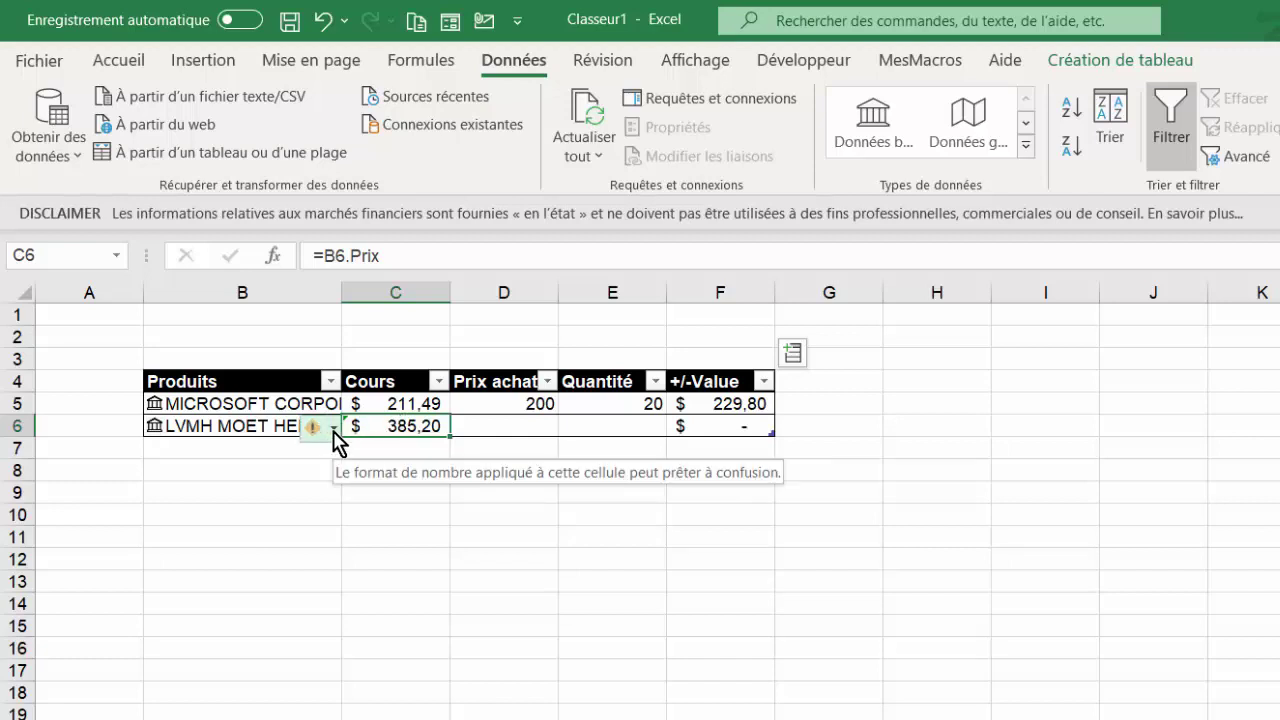
{"action": "left_click", "coordinate": [334, 430]}
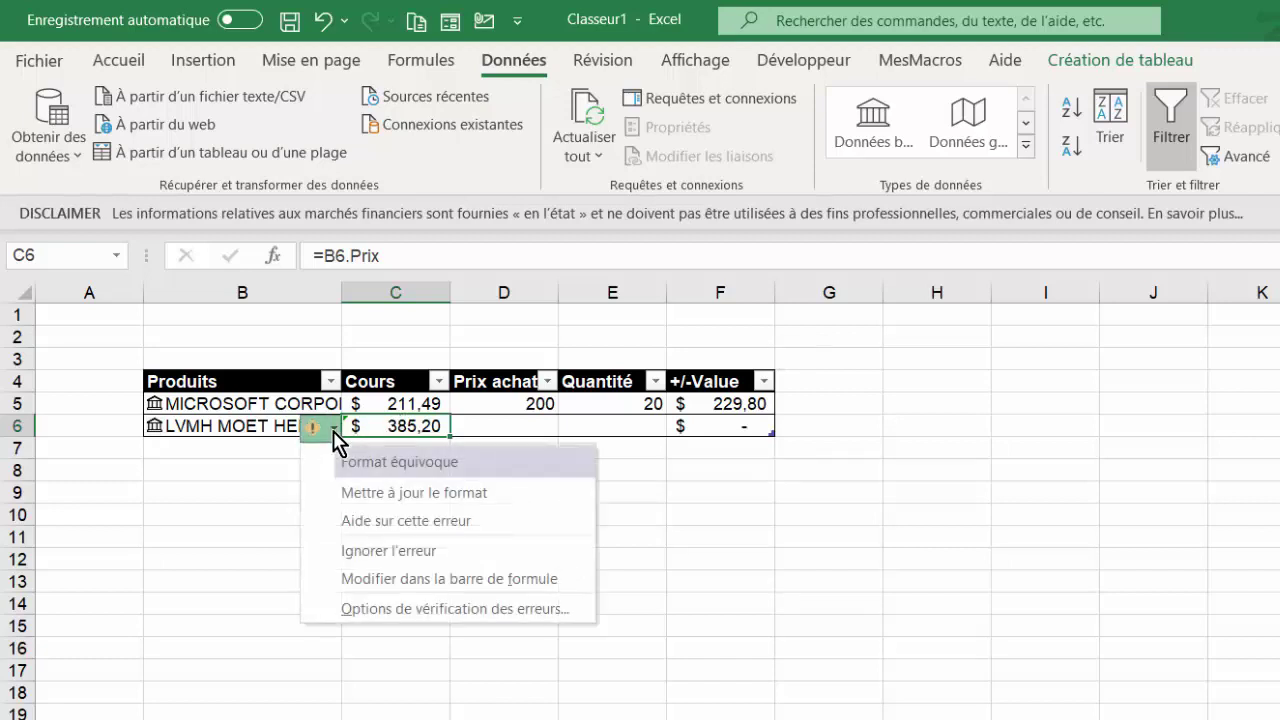
{"action": "left_click", "coordinate": [367, 493]}
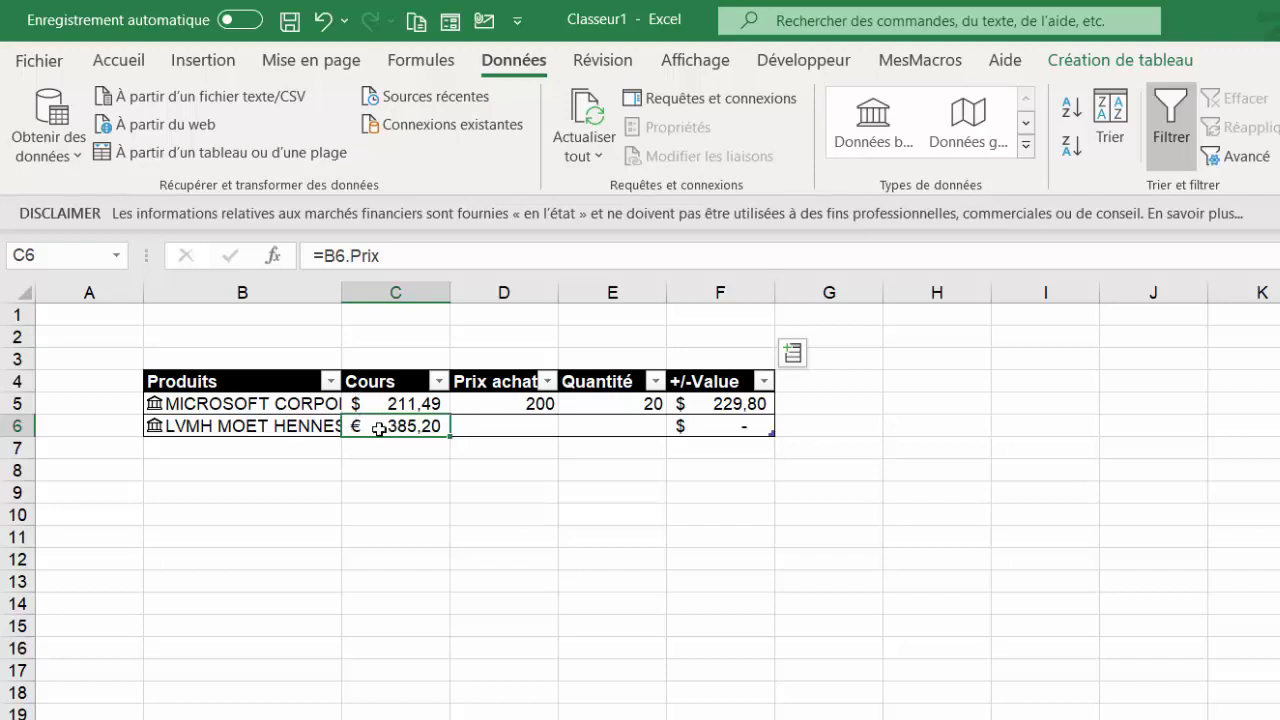
Enter a purchase price of 390 and a quantity of 100 in the LVMH row
{"action": "left_click", "coordinate": [553, 424]}
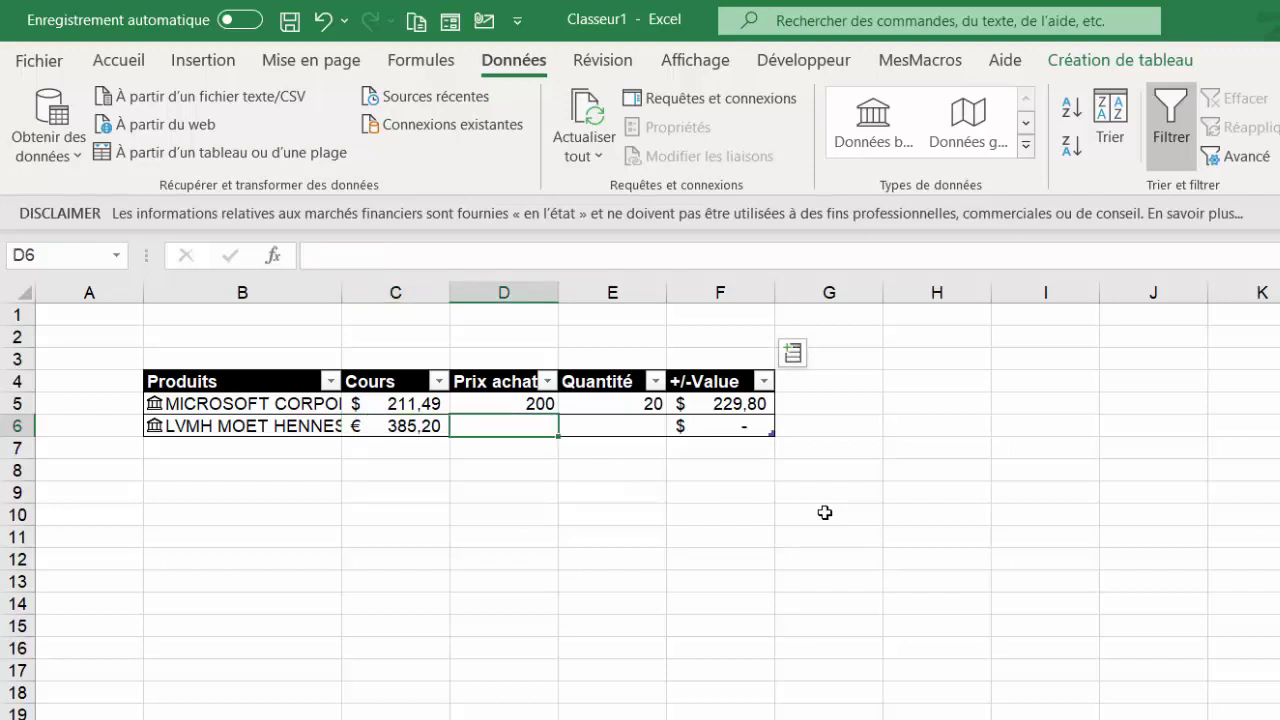
{"action": "type", "text": "3920"}
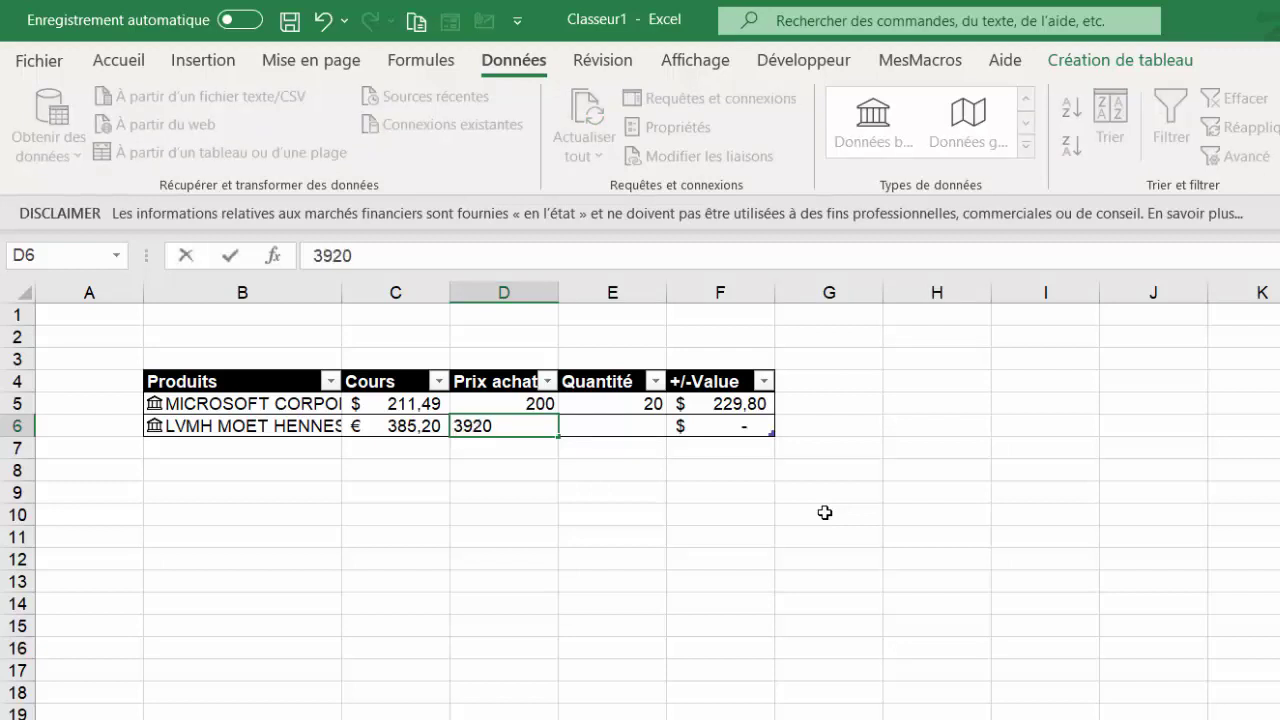
{"action": "key", "text": "BackSpace"}
{"action": "key", "text": "BackSpace"}
{"action": "key", "text": "BackSpace"}
{"action": "type", "text": "90"}
{"action": "key", "text": "Tab"}
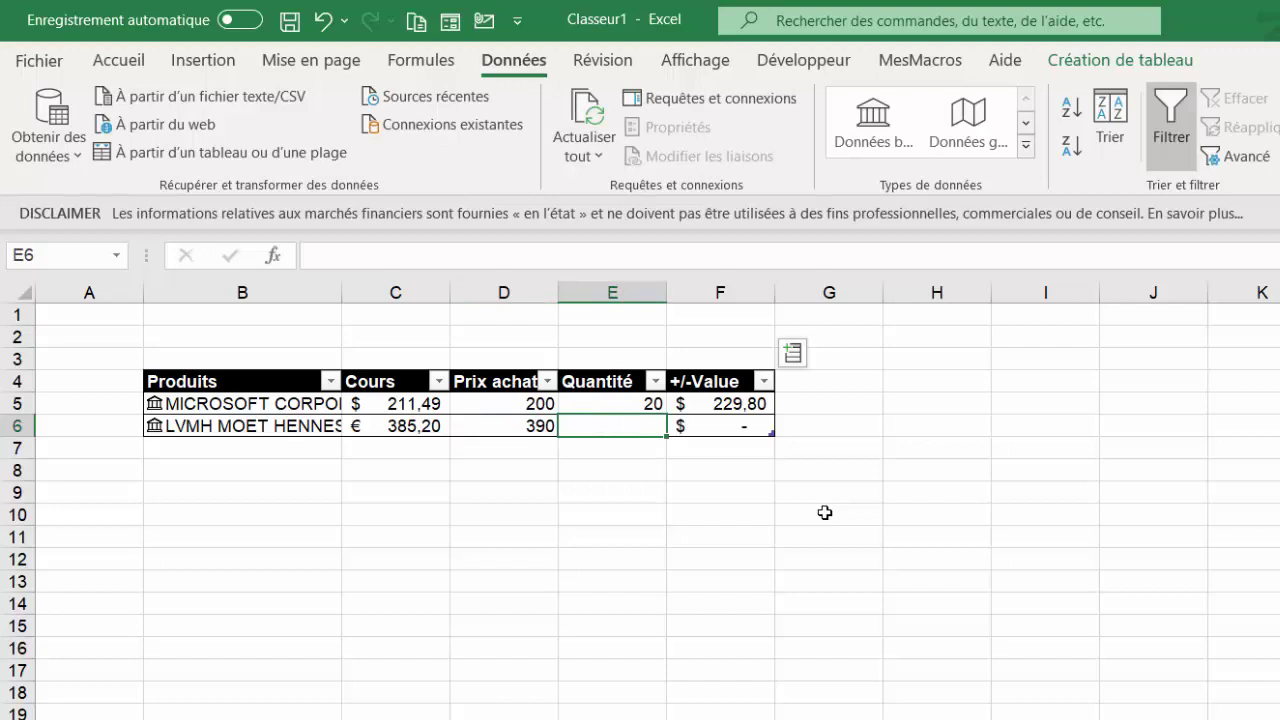
{"action": "type", "text": "100"}
{"action": "key", "text": "Tab"}
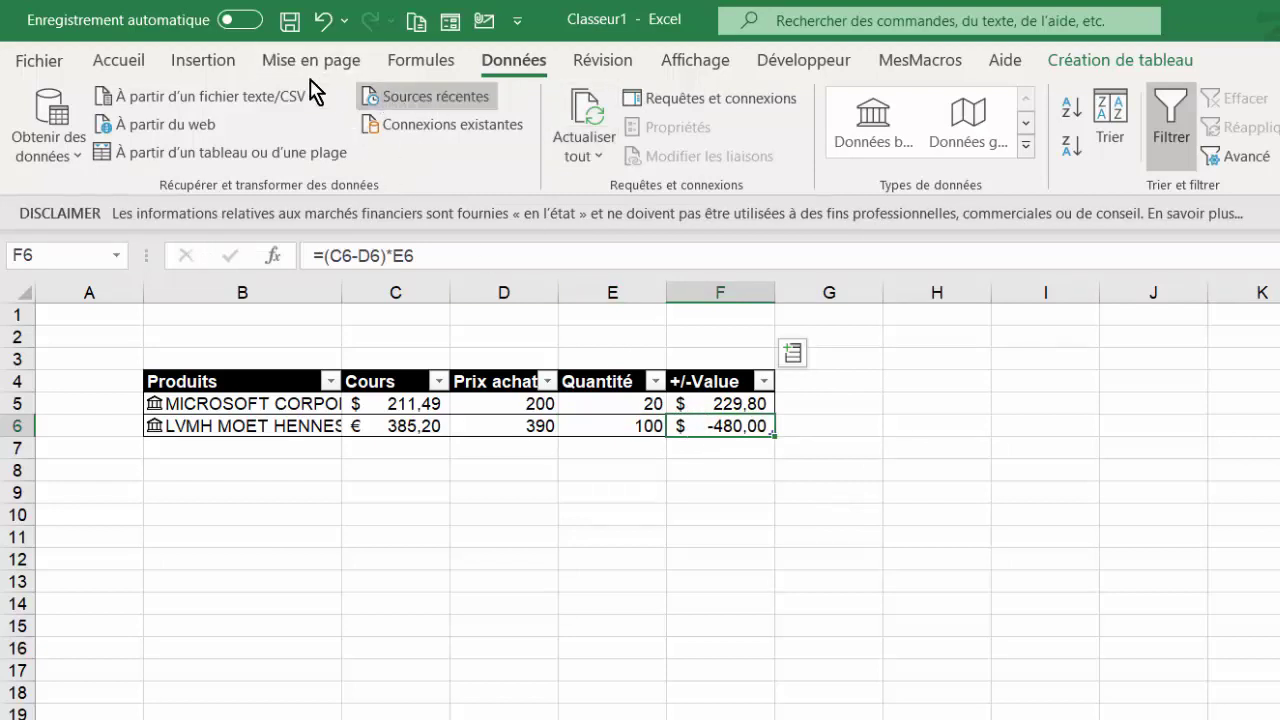
Apply the euro accounting format to the LVMH gain or loss in F6
{"action": "left_click", "coordinate": [131, 66]}
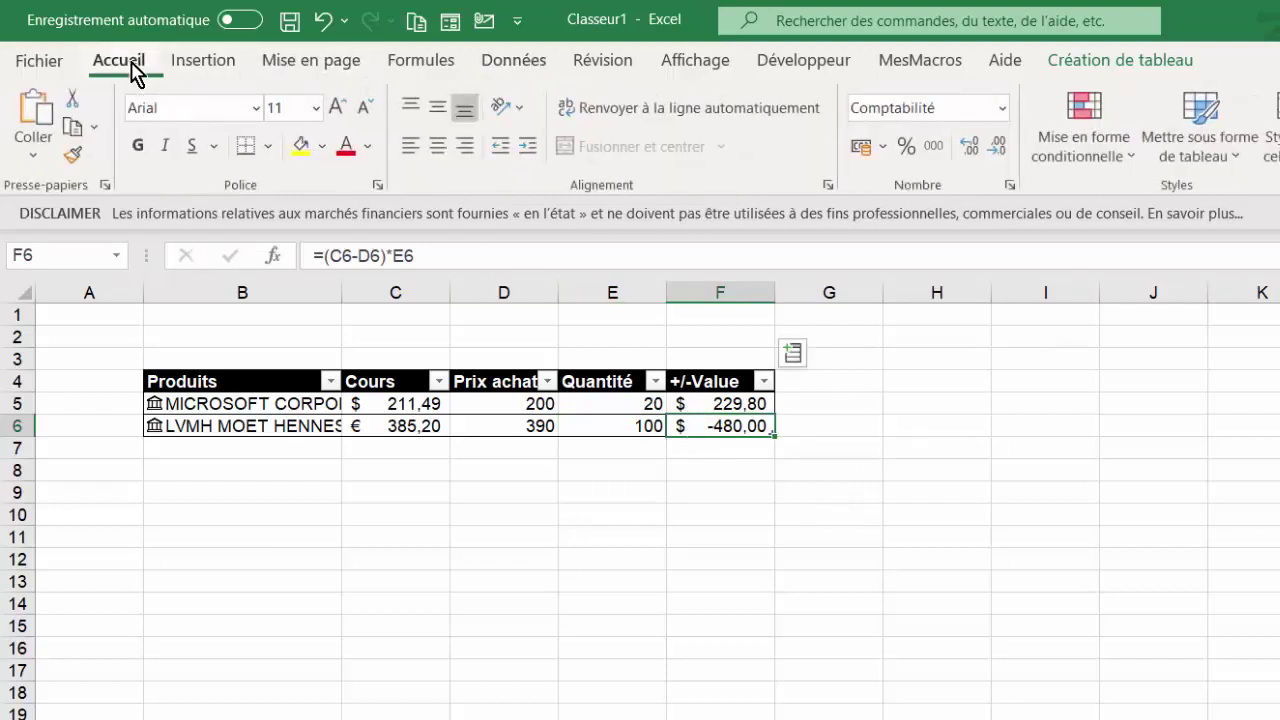
{"action": "left_click", "coordinate": [884, 147]}
{"action": "left_click", "coordinate": [906, 185]}
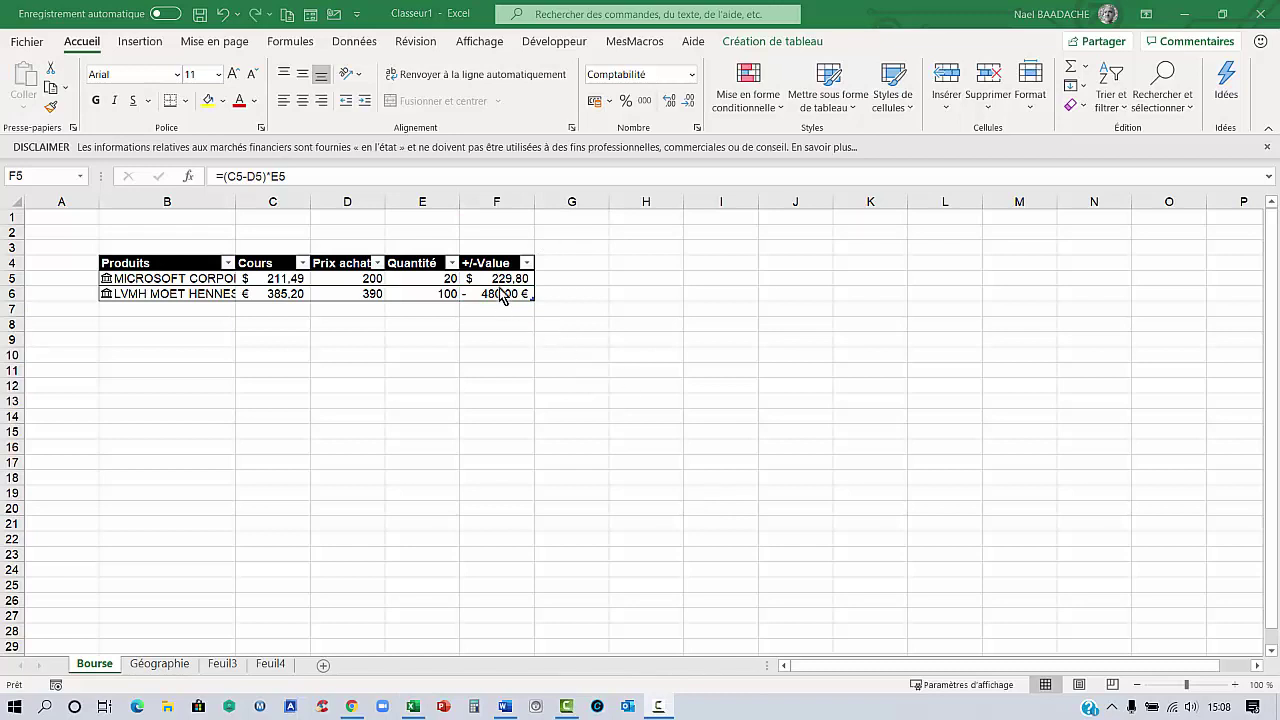
{"action": "left_click", "coordinate": [495, 276]}
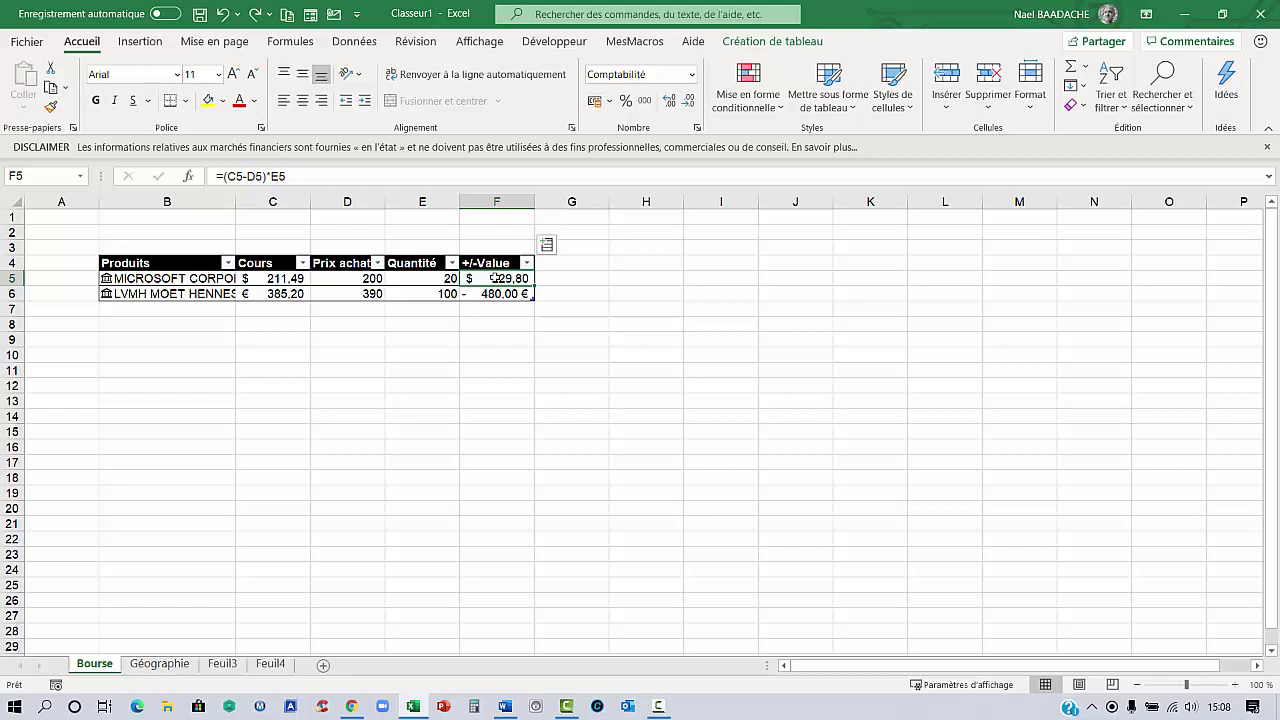
{"action": "left_click", "coordinate": [265, 279]}
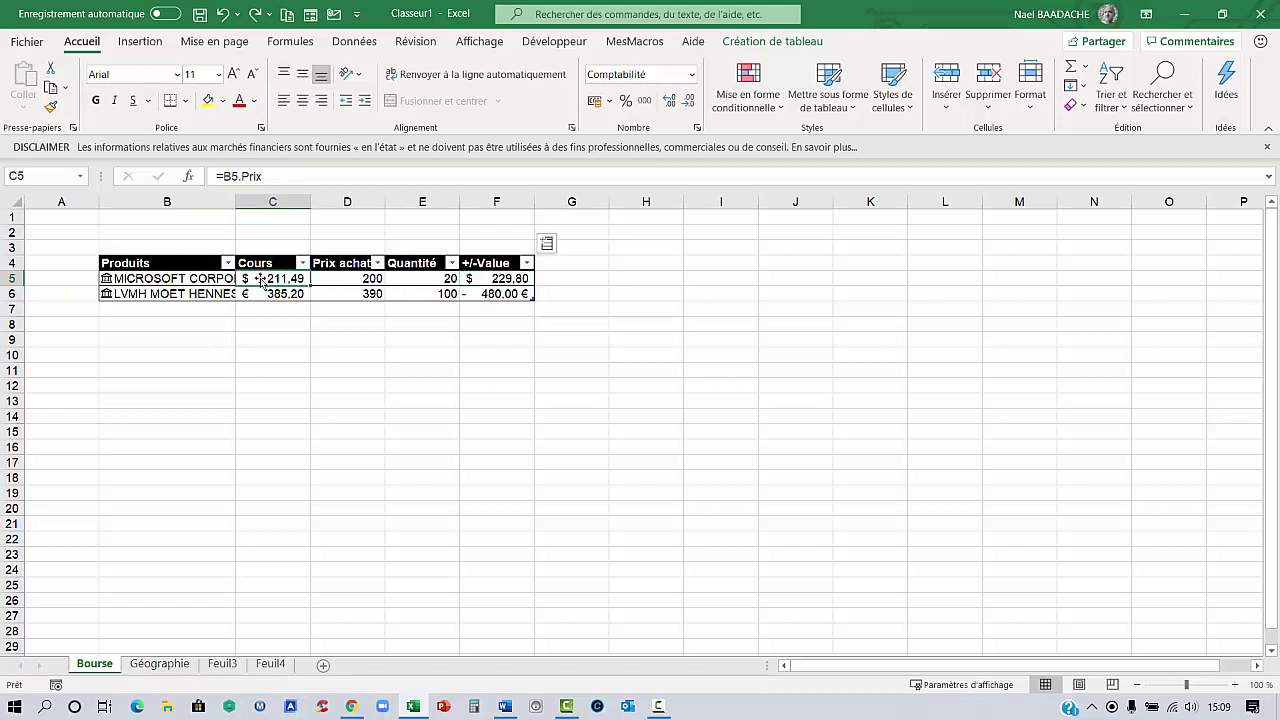
{"action": "left_click", "coordinate": [347, 278]}
{"action": "left_click", "coordinate": [491, 283]}
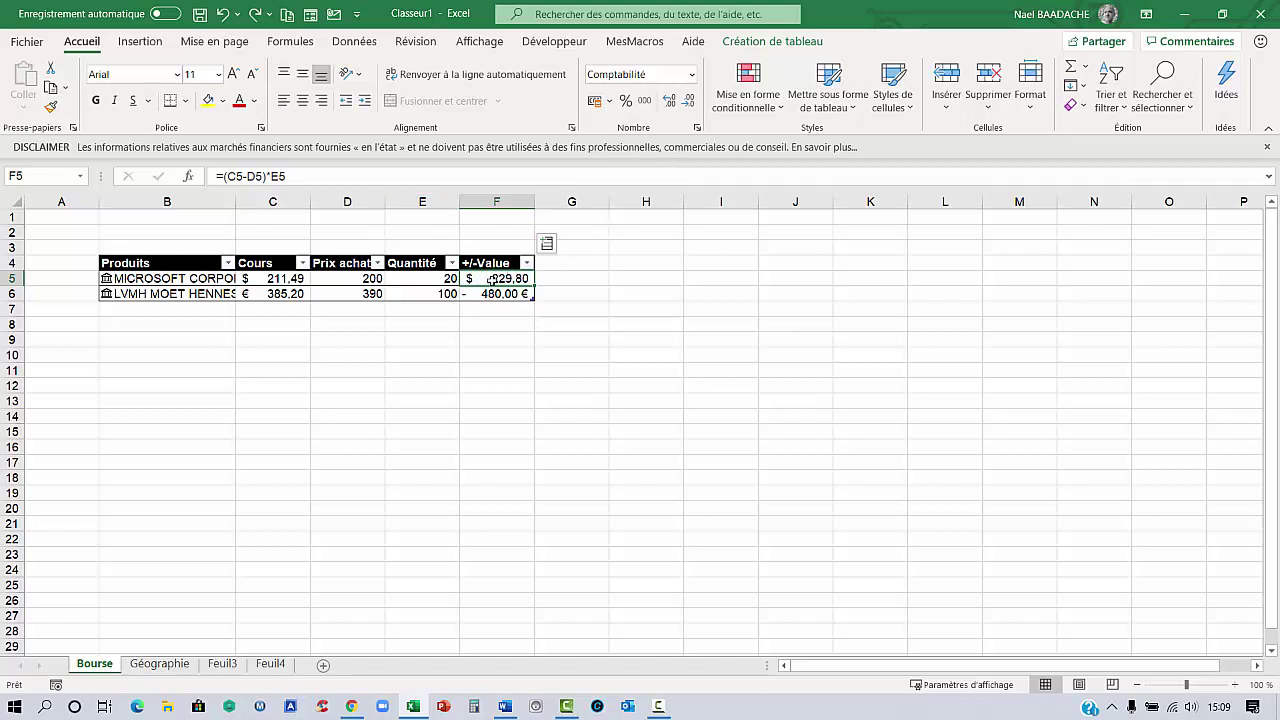
Start a new conditional formatting rule for F5:F6 that uses a formula to determine which cells to format
{"action": "left_click_drag", "start_coordinate": [508, 277], "coordinate": [503, 302]}
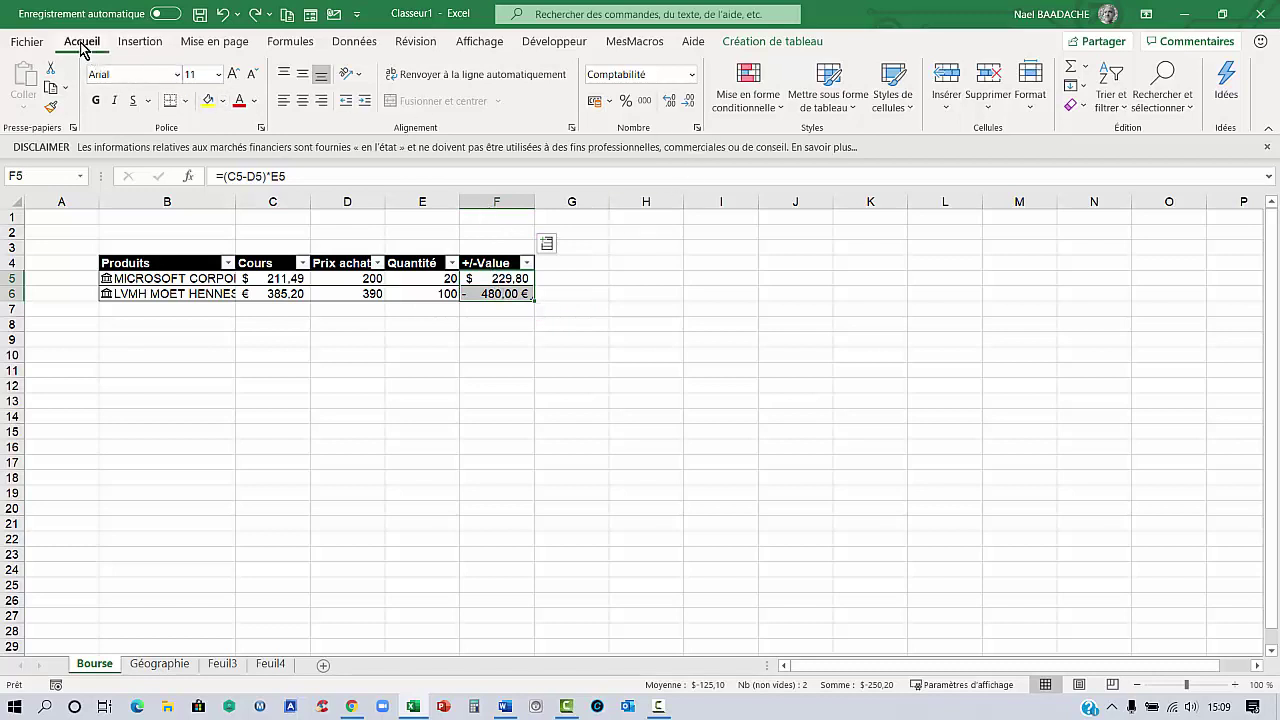
{"action": "left_click", "coordinate": [781, 110]}
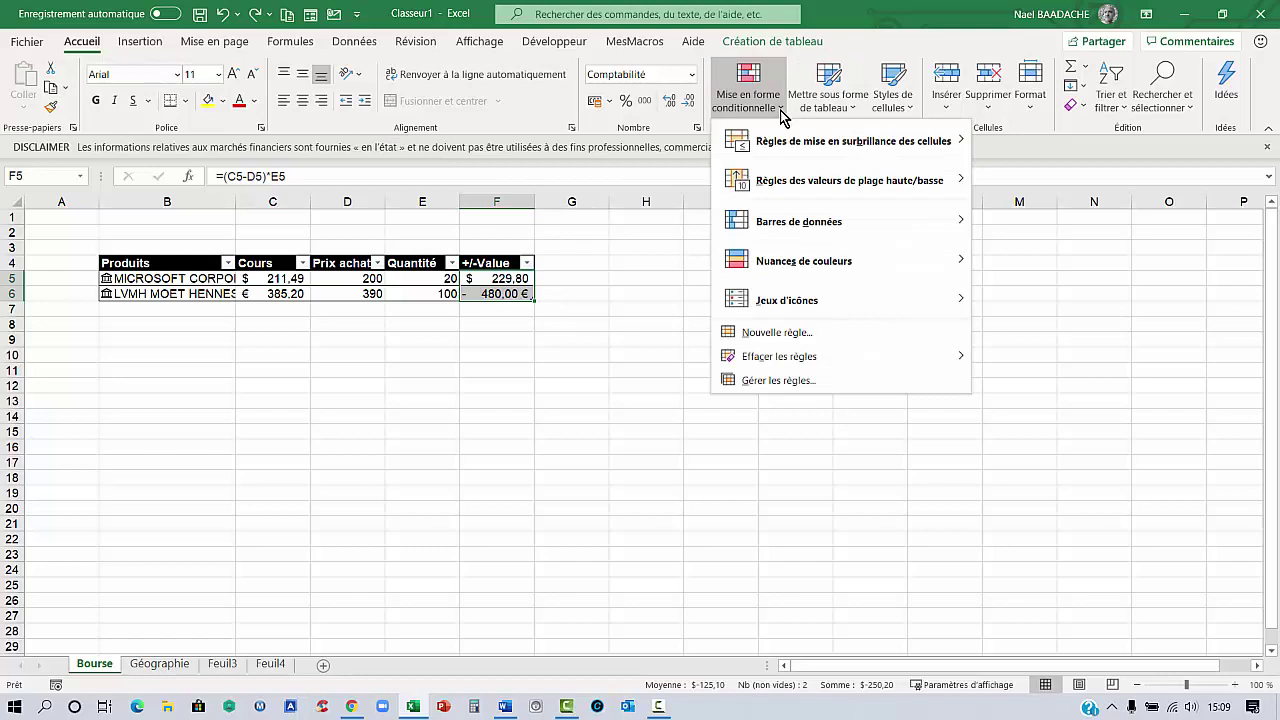
{"action": "left_click", "coordinate": [809, 337]}
{"action": "left_click_drag", "start_coordinate": [789, 305], "coordinate": [829, 280]}
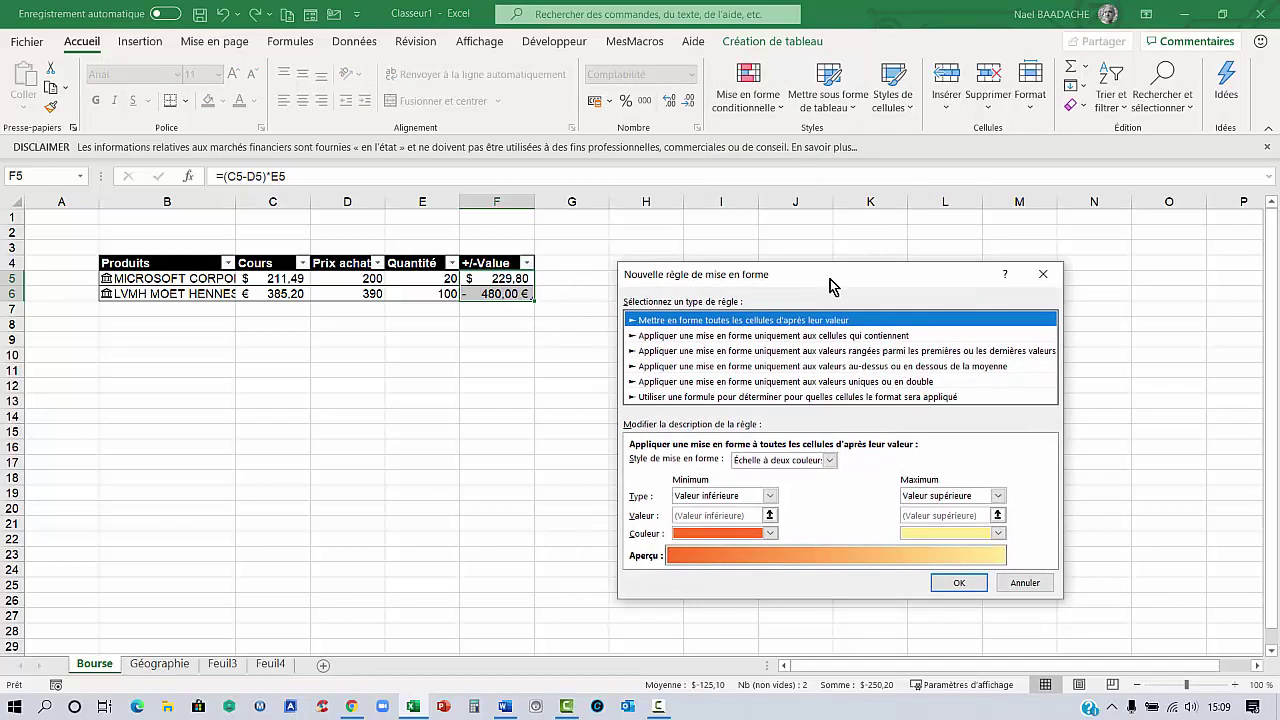
{"action": "left_click", "coordinate": [672, 397]}
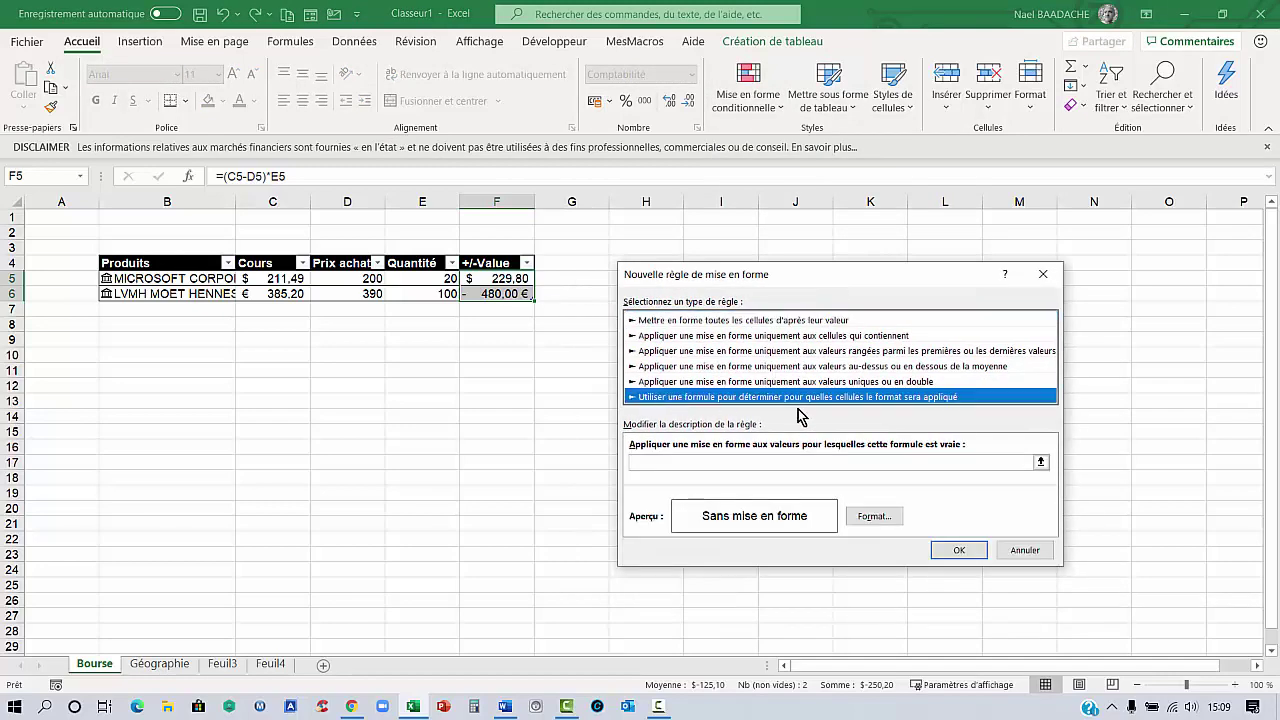
{"action": "left_click", "coordinate": [692, 462]}
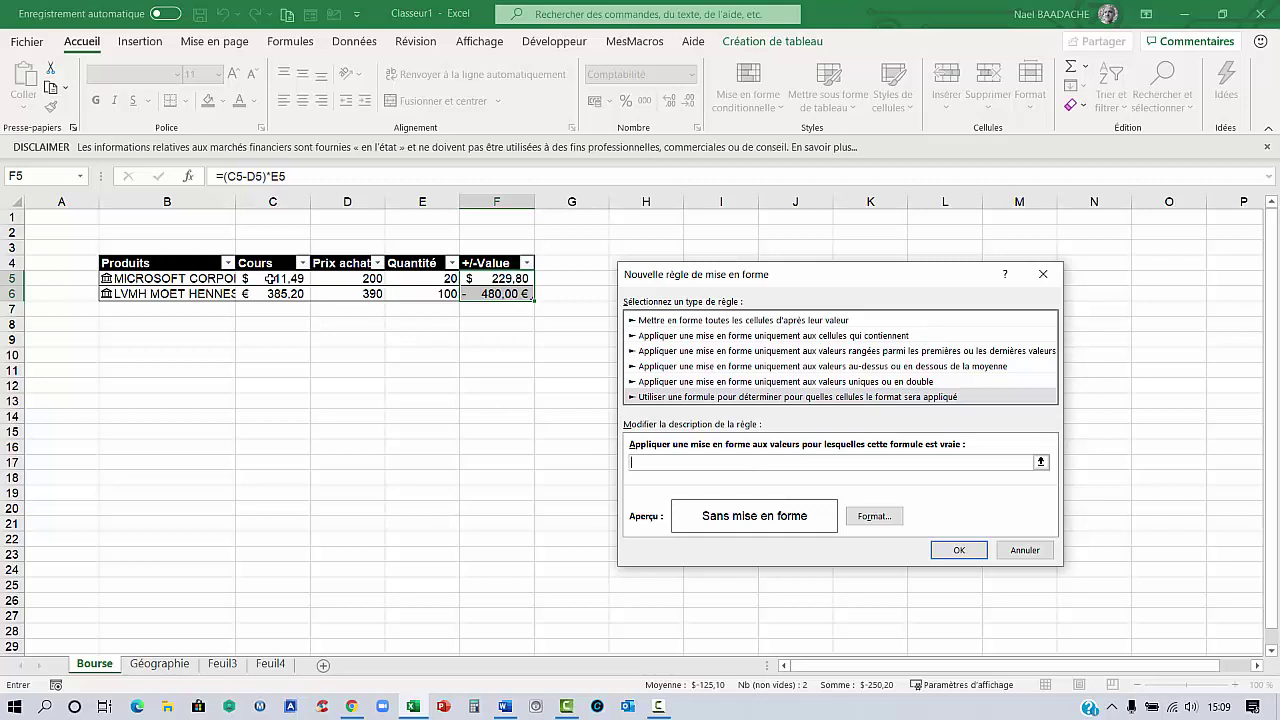
Define the rule's formula to test whether C5 is less than D5, using row-relative references
{"action": "left_click", "coordinate": [270, 279]}
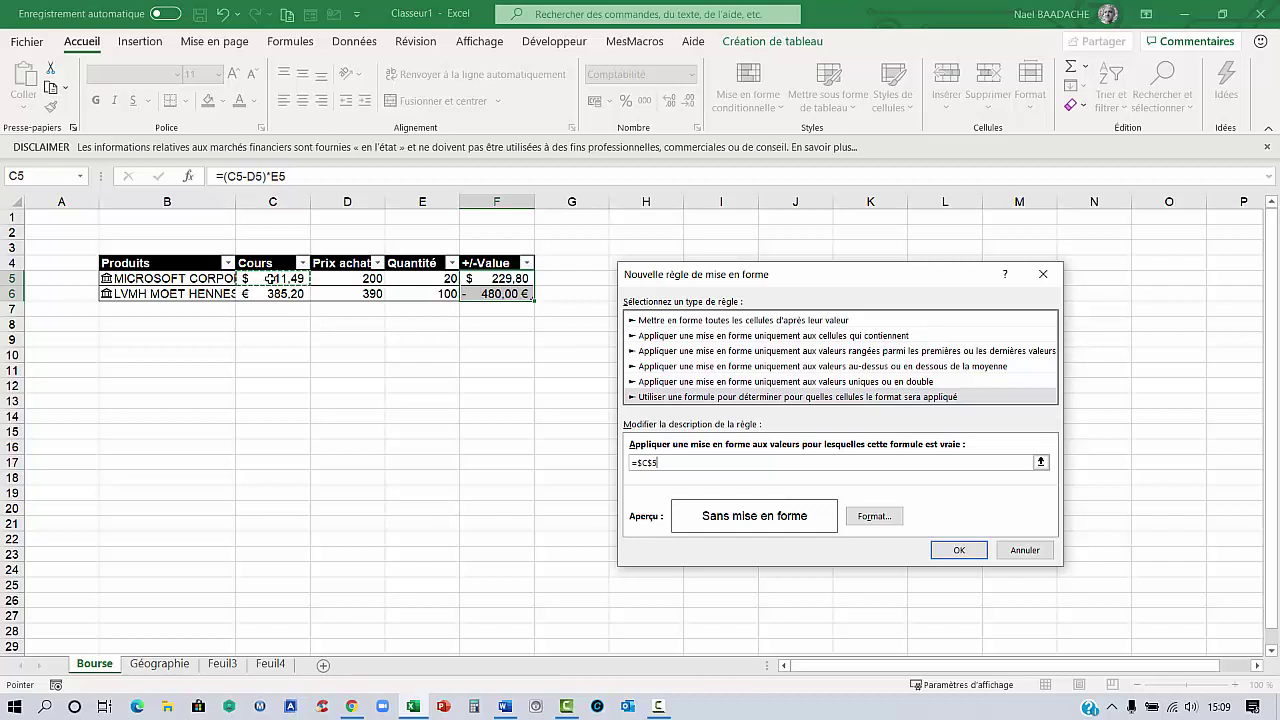
{"action": "key", "text": "F4"}
{"action": "key", "text": "F4"}
{"action": "key", "text": "F4"}
{"action": "type", "text": "<"}
{"action": "left_click", "coordinate": [352, 279]}
{"action": "key", "text": "F4"}
{"action": "key", "text": "F4"}
Give the rule a red fill and white font colour, and apply it to F5:F6
{"action": "left_click", "coordinate": [878, 516]}
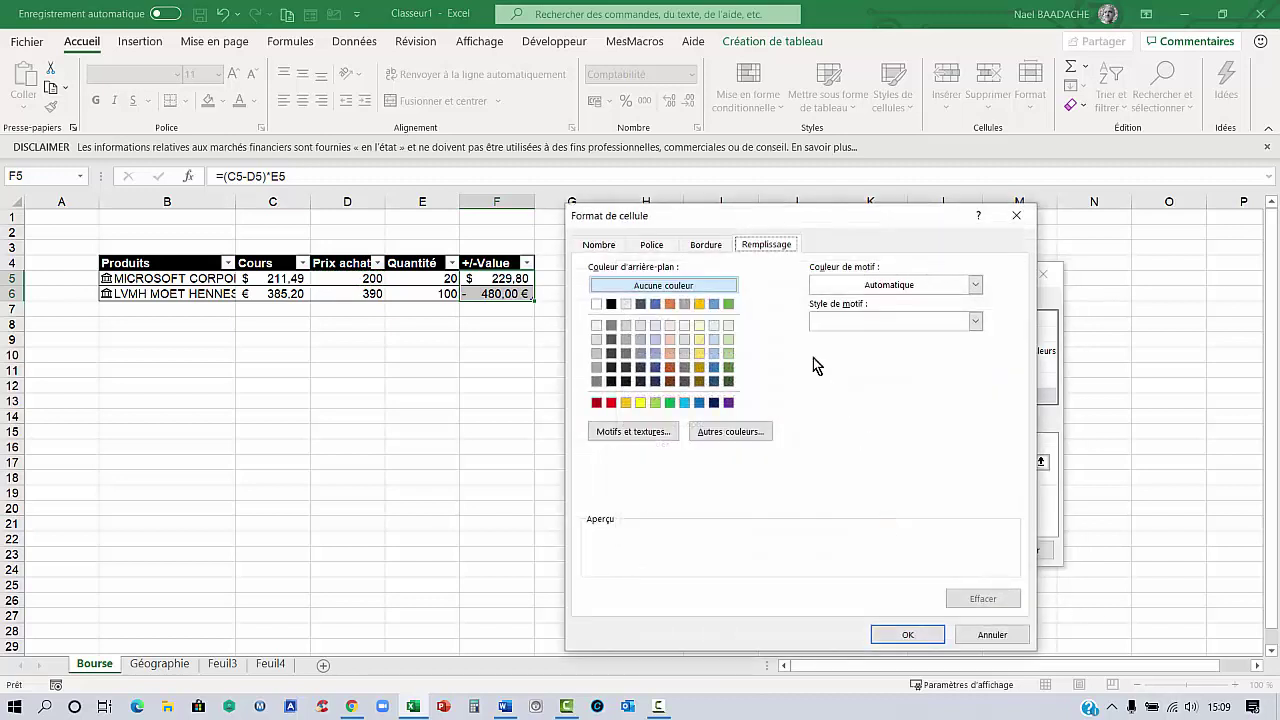
{"action": "left_click", "coordinate": [611, 403]}
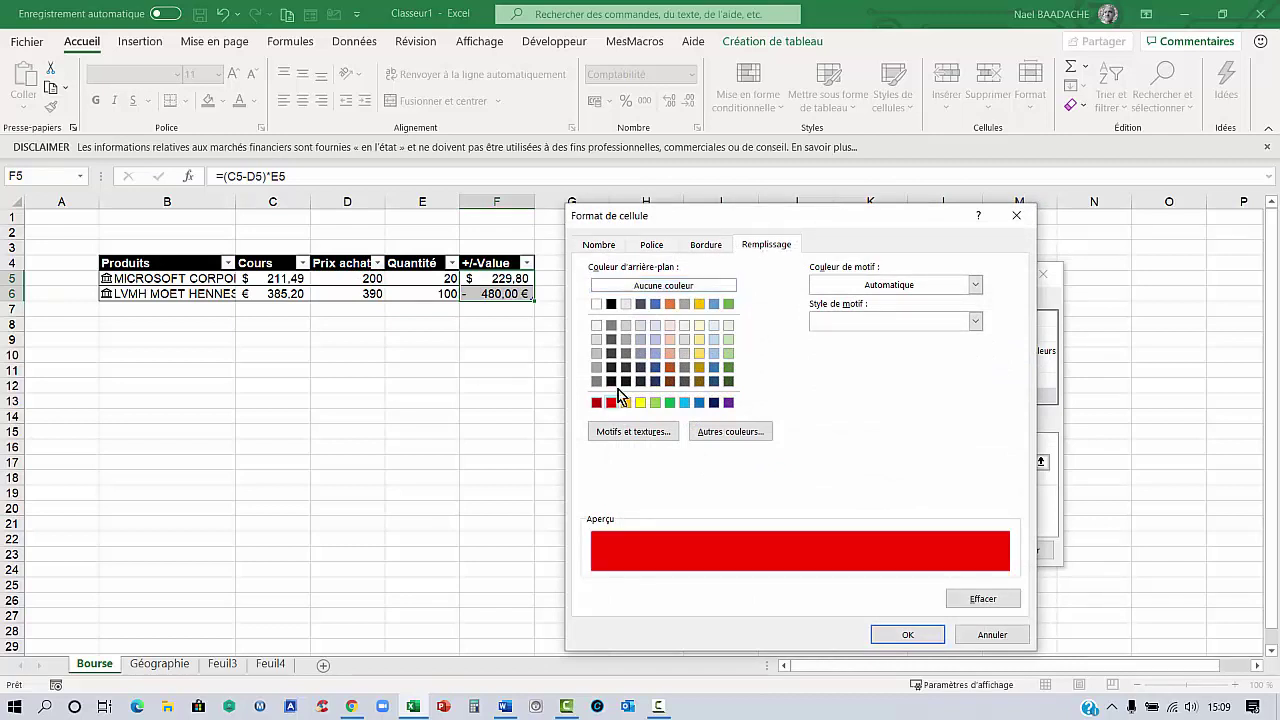
{"action": "left_click", "coordinate": [651, 244]}
{"action": "left_click", "coordinate": [903, 389]}
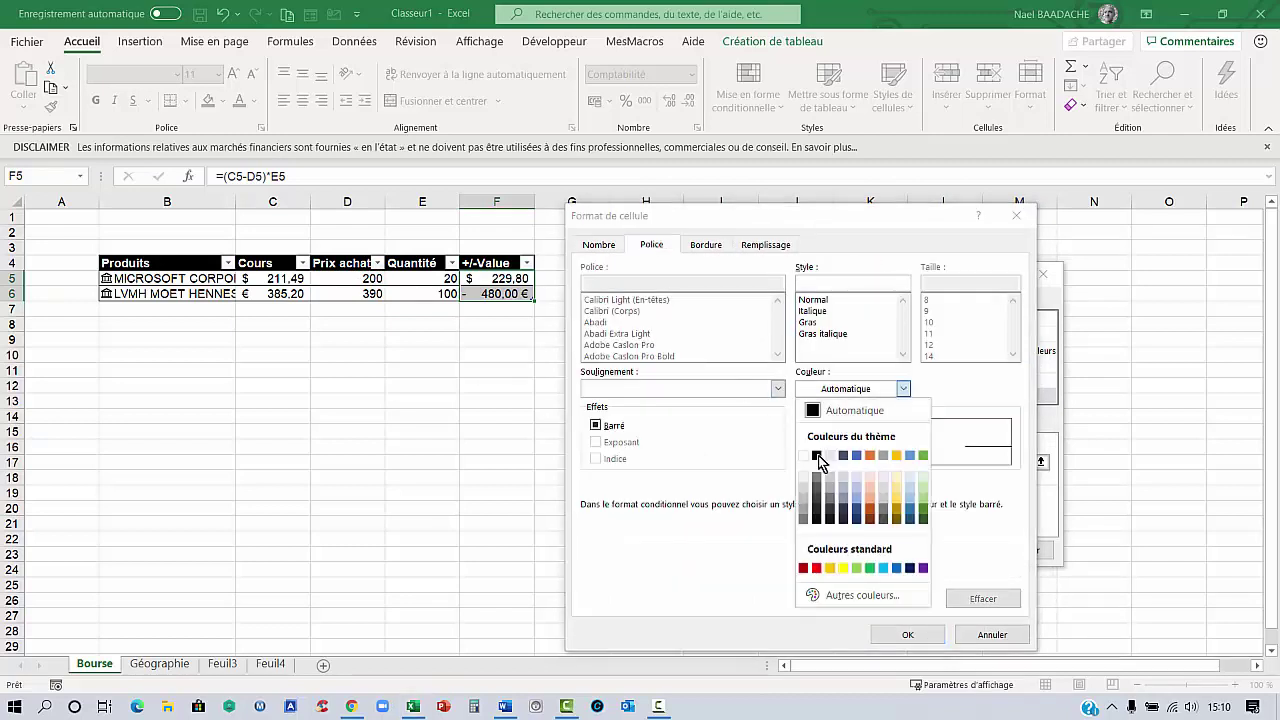
{"action": "left_click", "coordinate": [808, 457]}
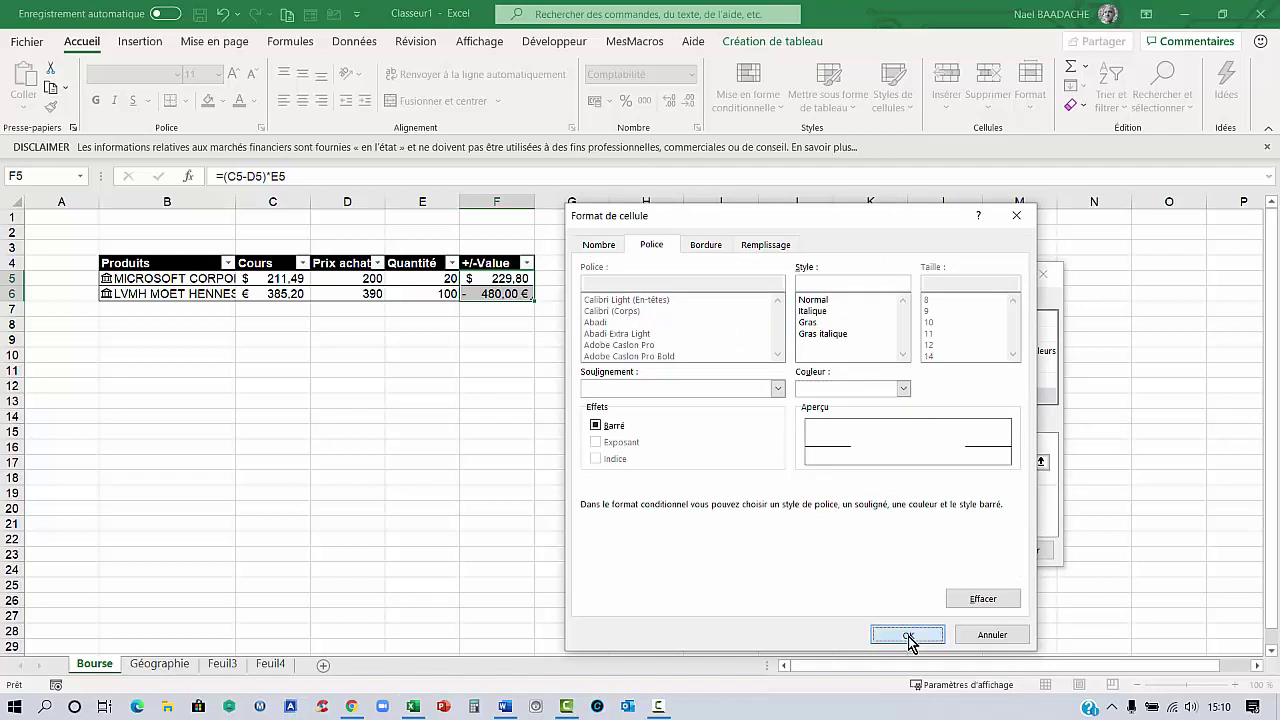
{"action": "left_click", "coordinate": [907, 636]}
{"action": "left_click", "coordinate": [963, 551]}
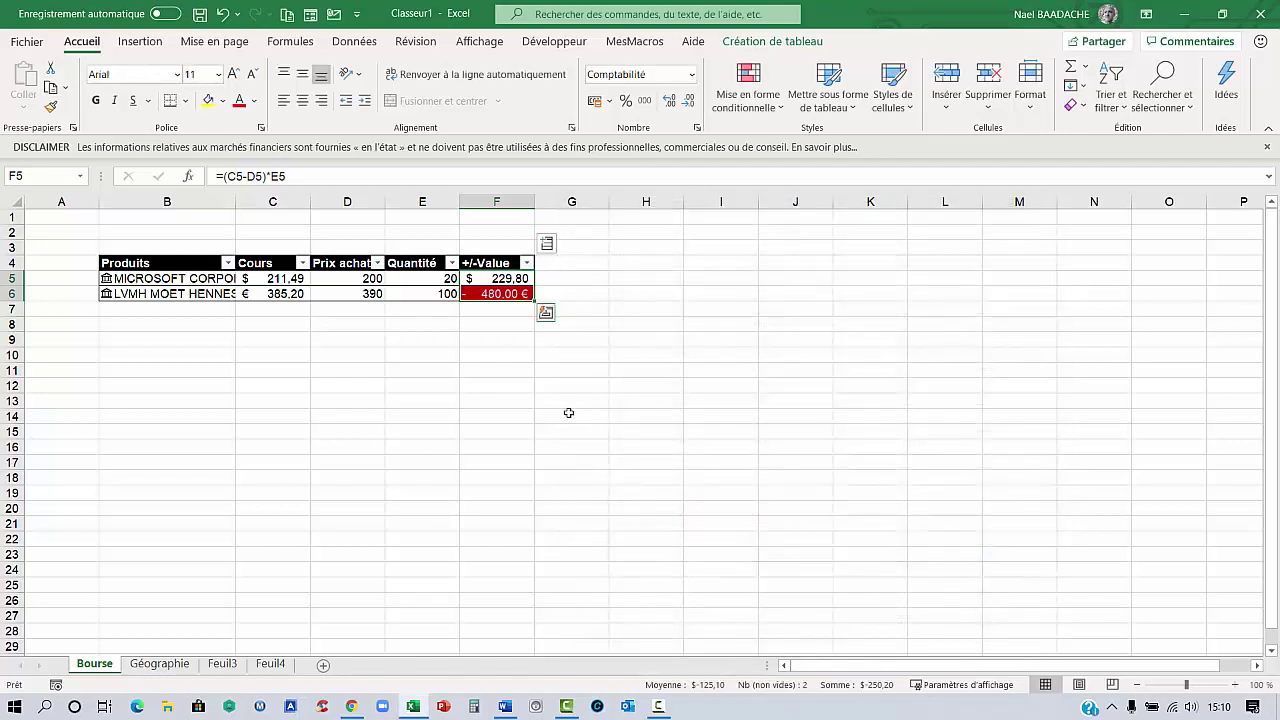
{"action": "left_click", "coordinate": [555, 416]}
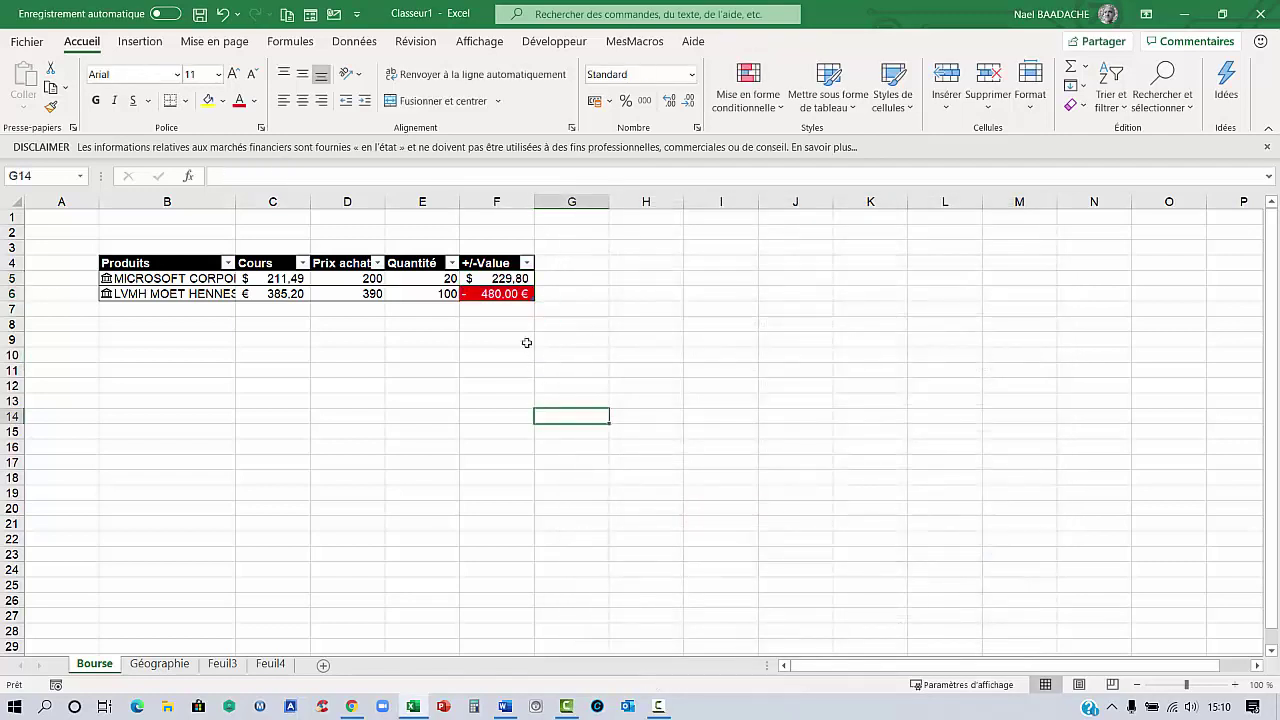
{"action": "left_click", "coordinate": [286, 294]}
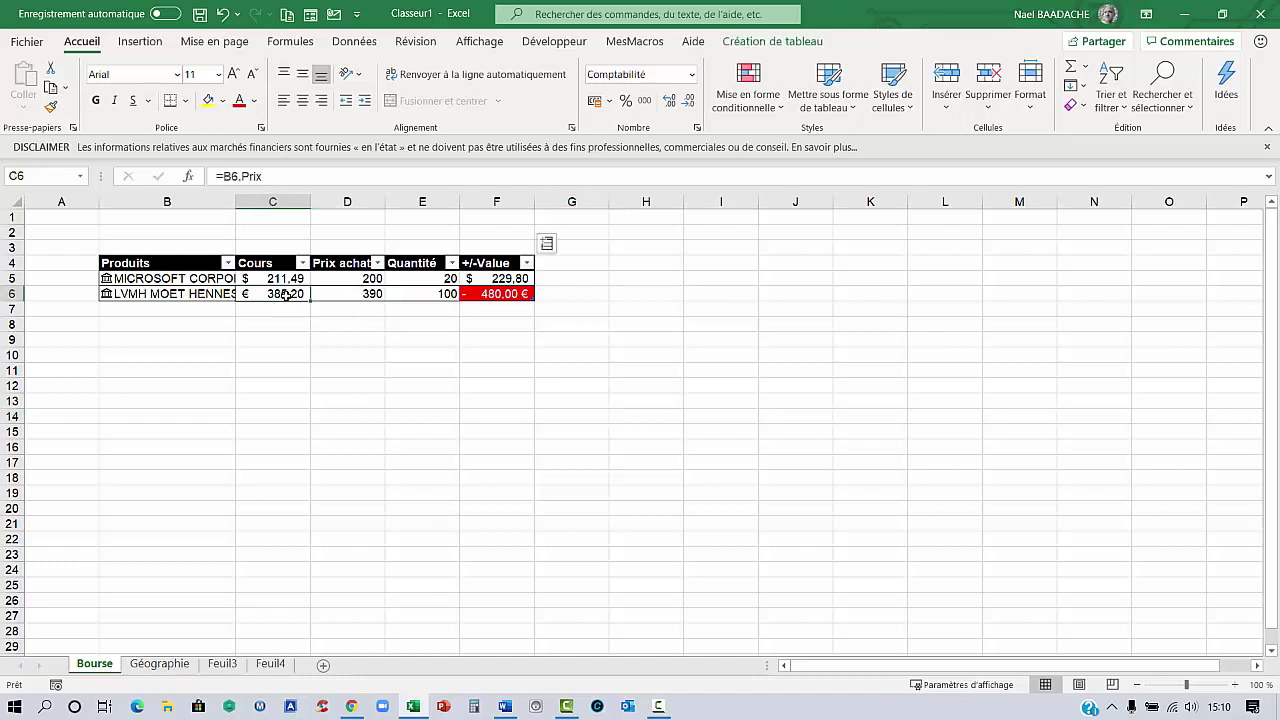
{"action": "left_click", "coordinate": [373, 294]}
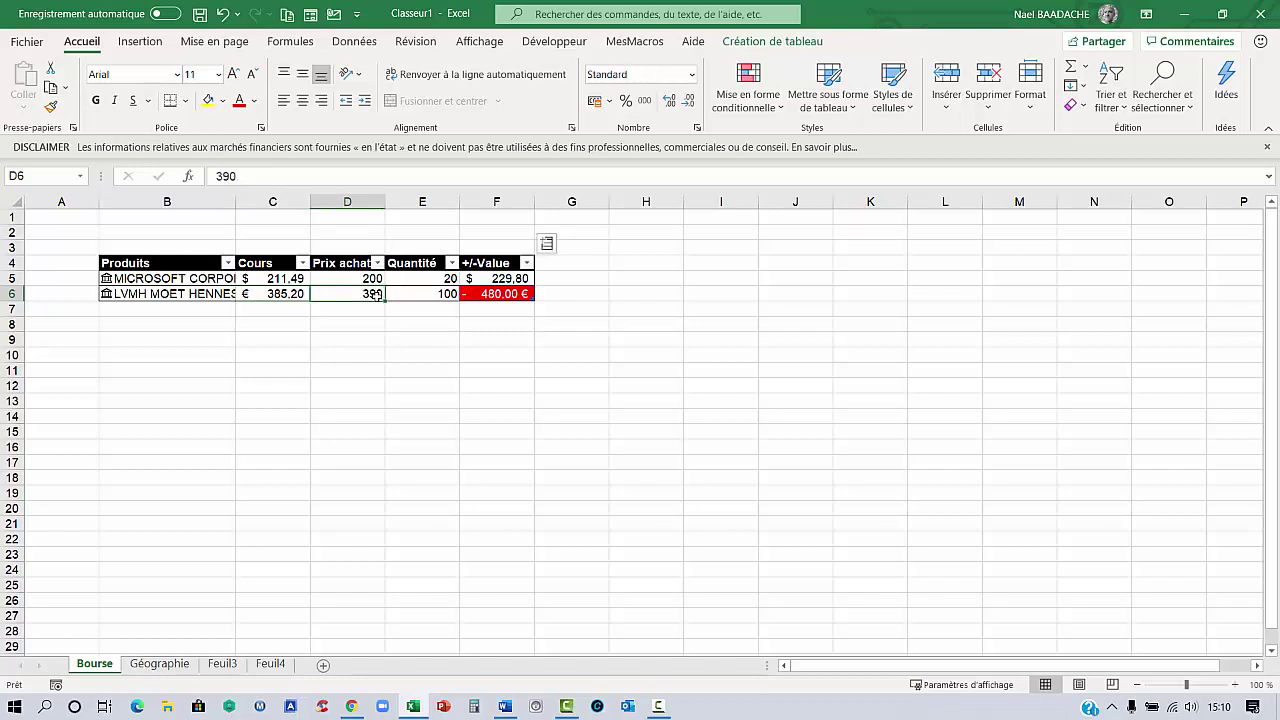
{"action": "left_click", "coordinate": [438, 295]}
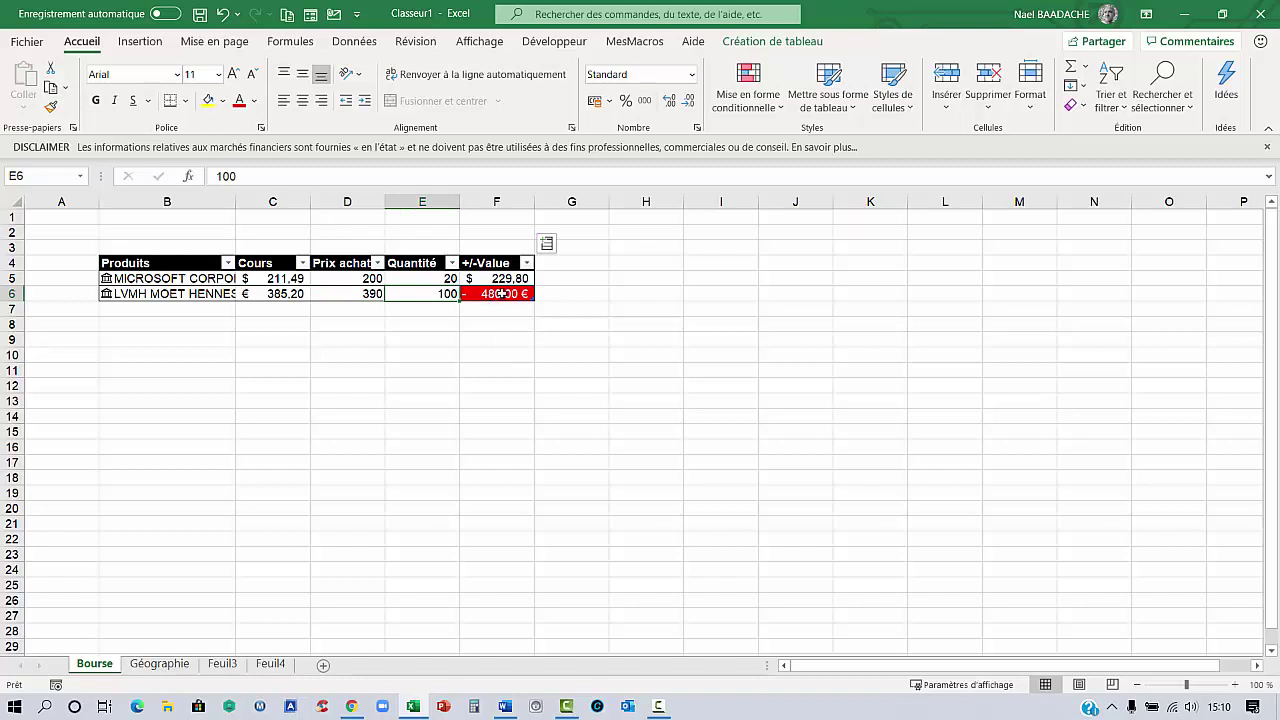
{"action": "left_click", "coordinate": [501, 294]}
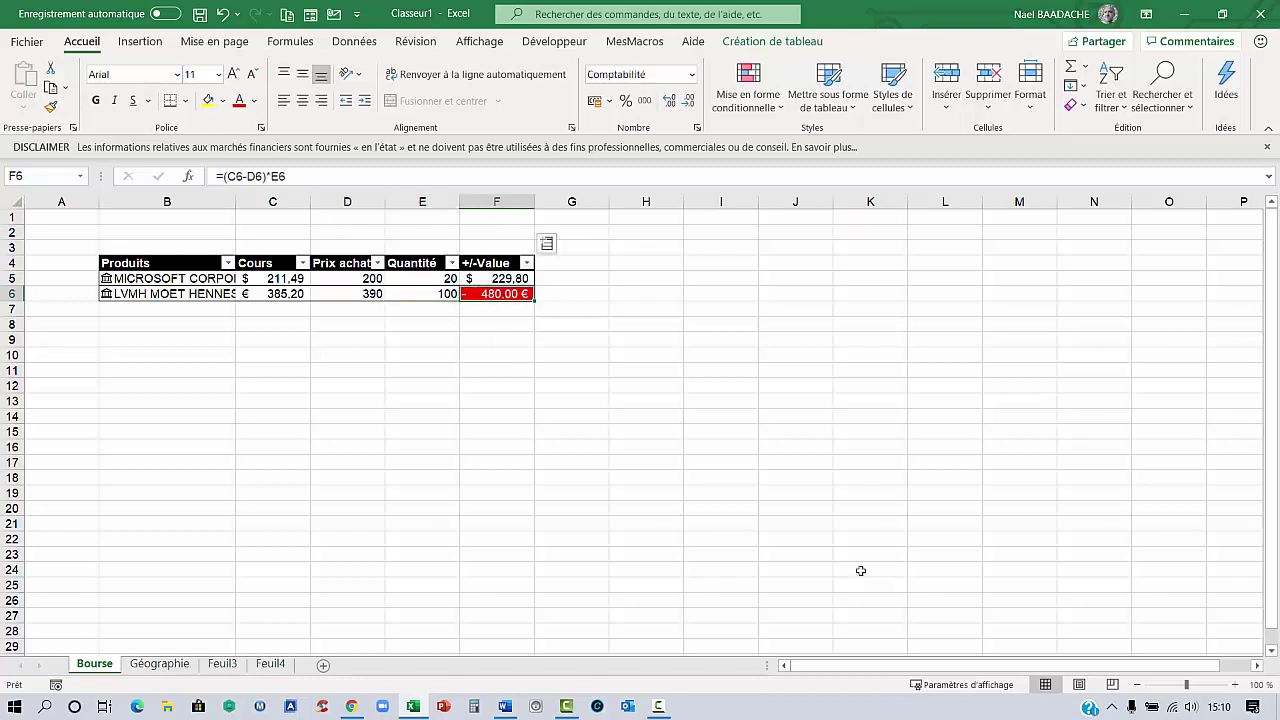
Add Apple as a new product in B7, directly below the LVMH row of the stock table
{"action": "left_click", "coordinate": [196, 310]}
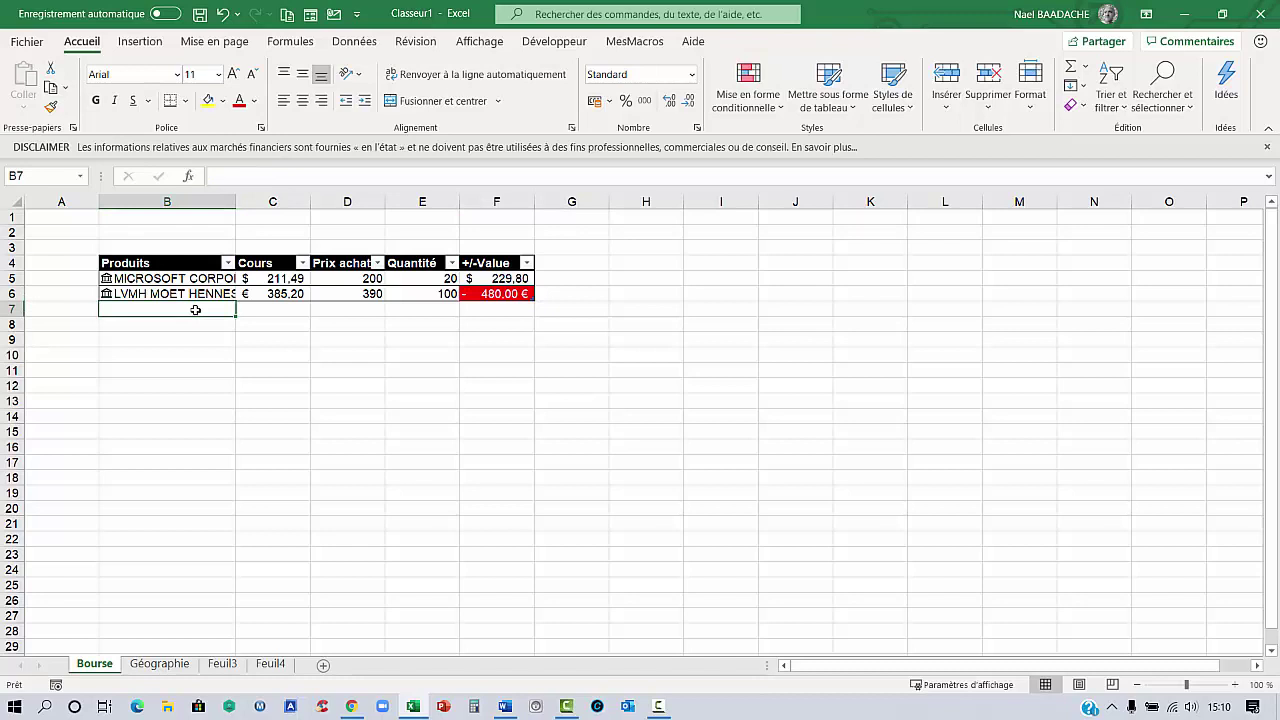
{"action": "type", "text": "Apple"}
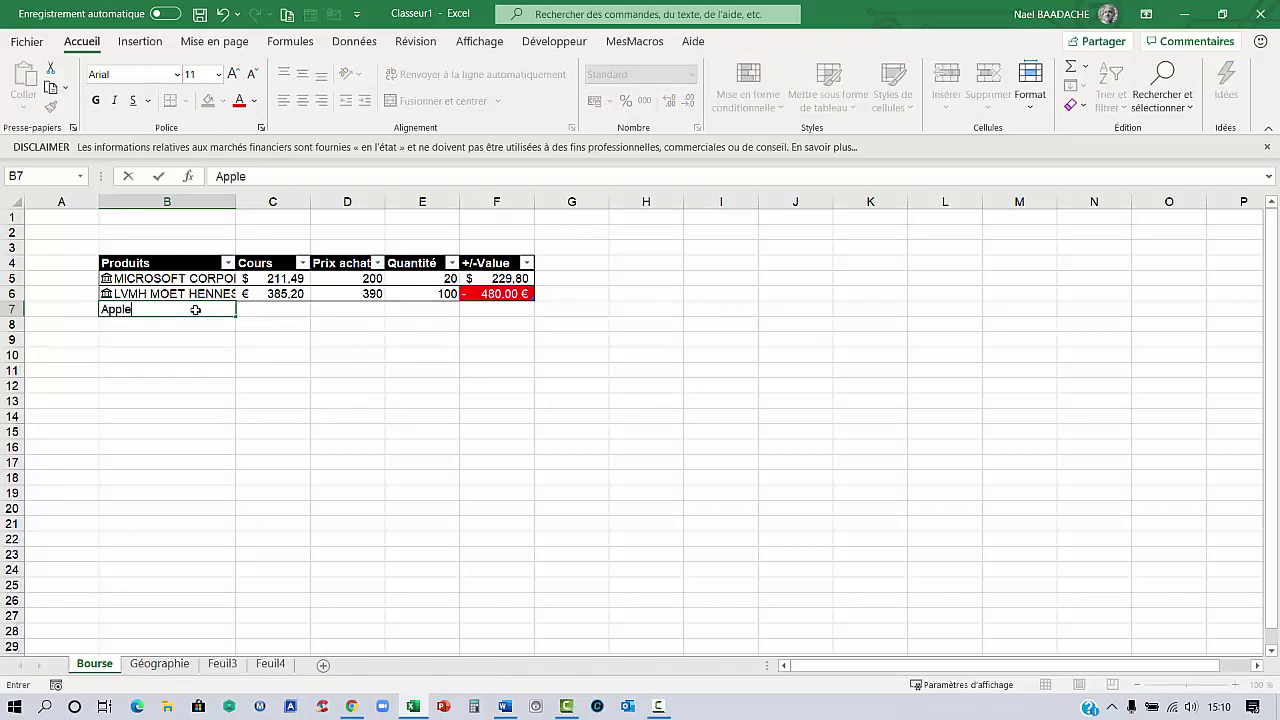
{"action": "key", "text": "Return"}
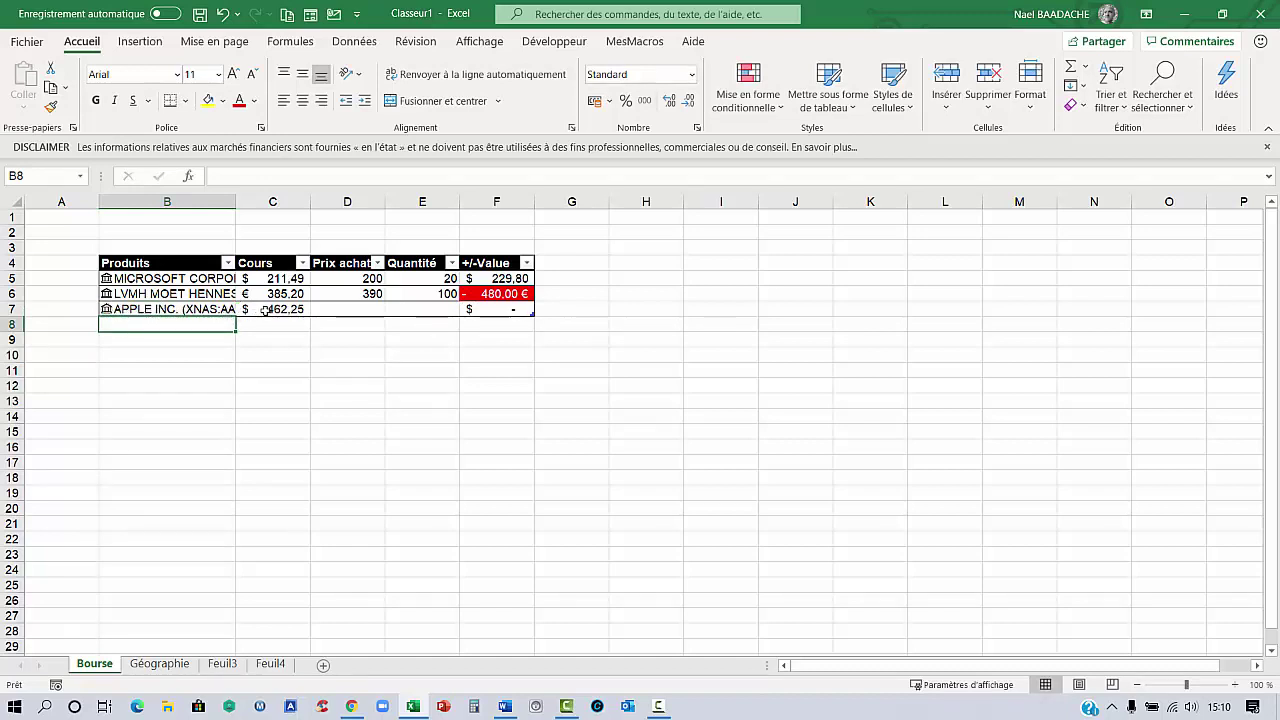
{"action": "left_click", "coordinate": [222, 311]}
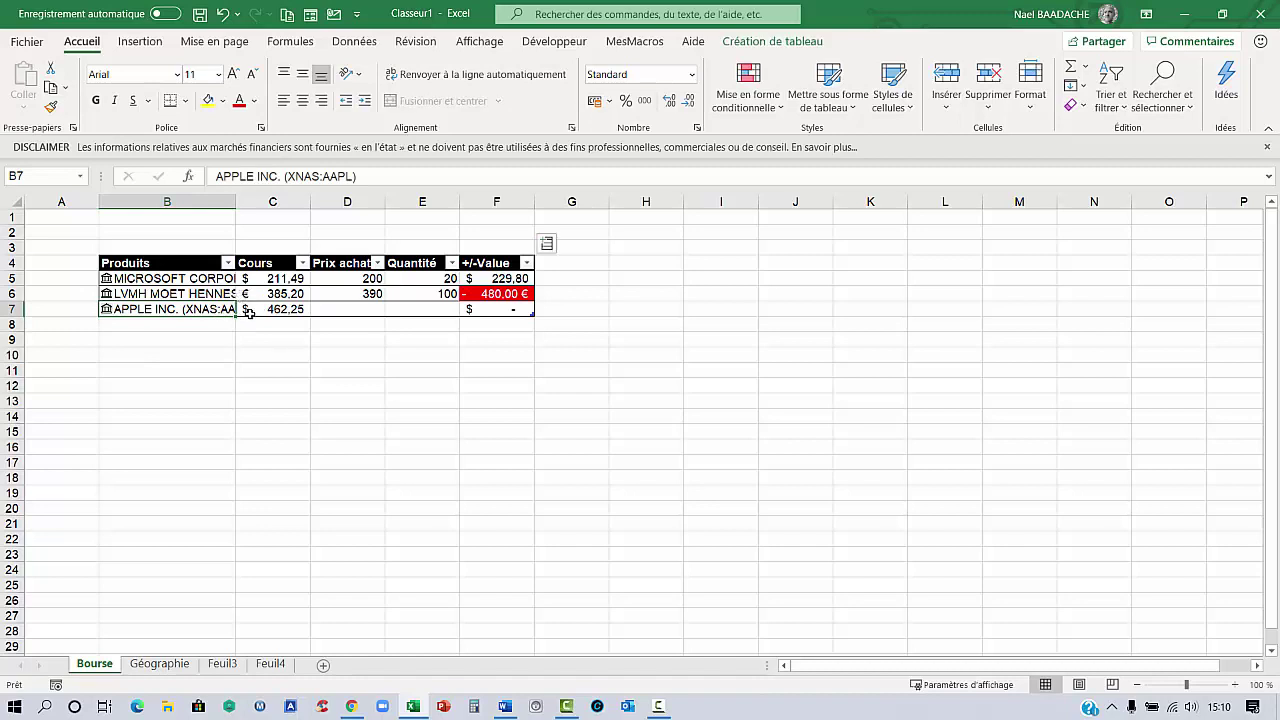
{"action": "left_click", "coordinate": [247, 311]}
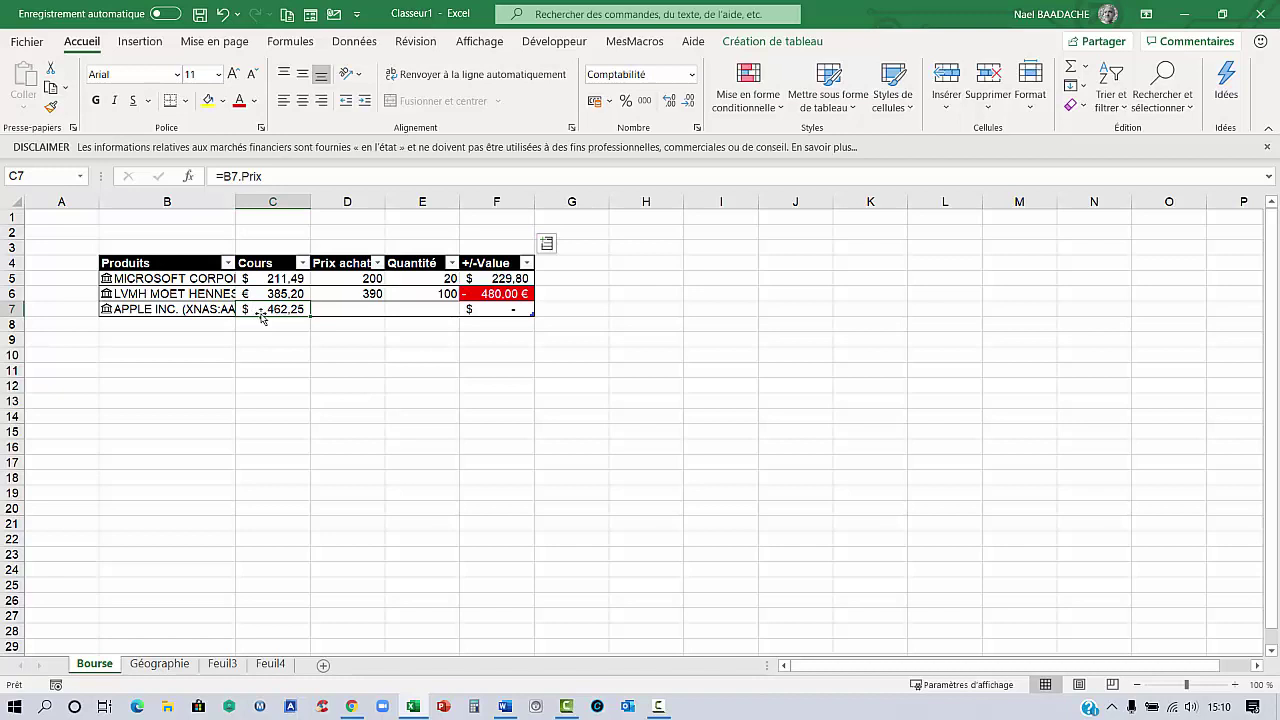
Enter a purchase price of 400 and a quantity of 20 in the Apple row
{"action": "left_click", "coordinate": [338, 310]}
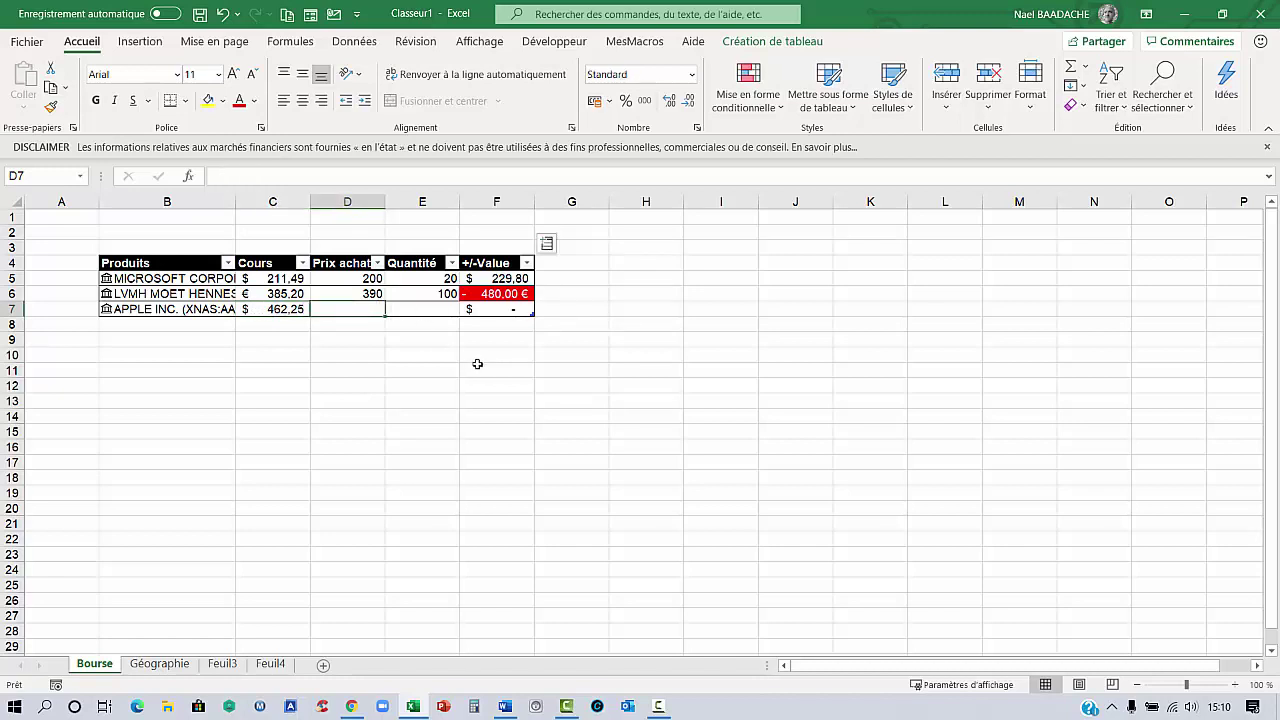
{"action": "type", "text": "400"}
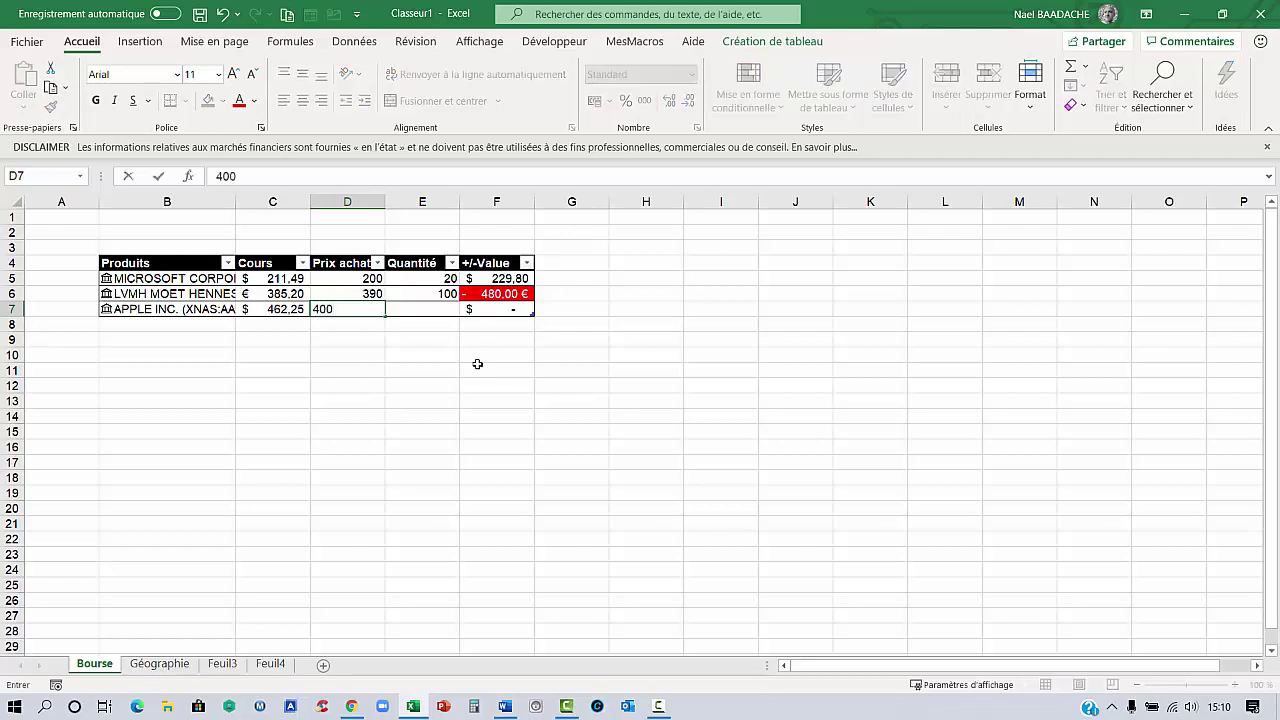
{"action": "key", "text": "Tab"}
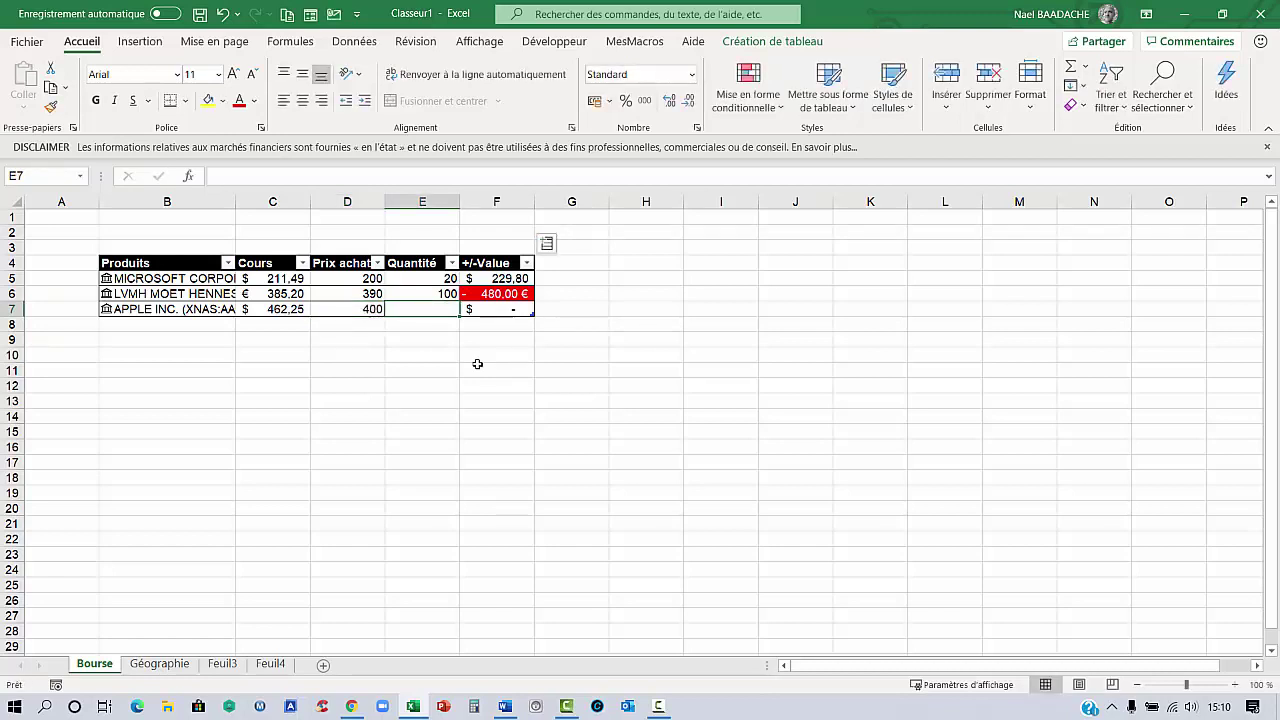
{"action": "type", "text": "20"}
{"action": "key", "text": "Return"}
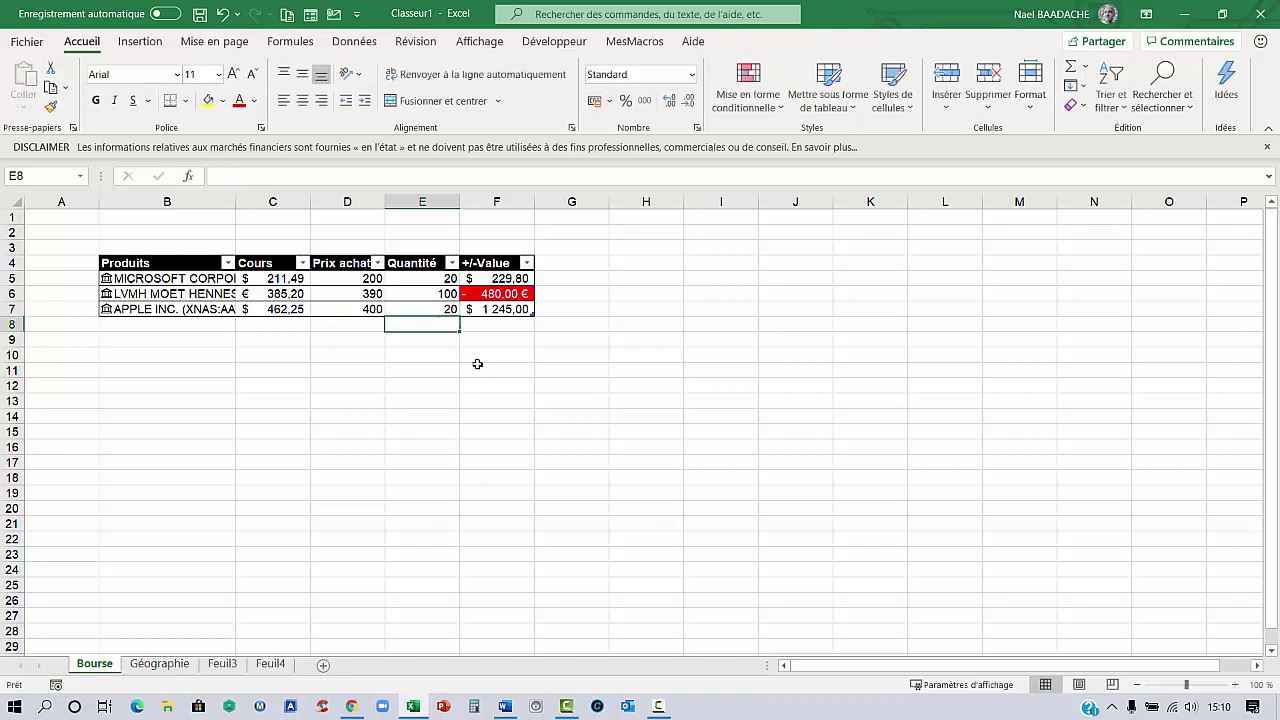
{"action": "left_click", "coordinate": [489, 314]}
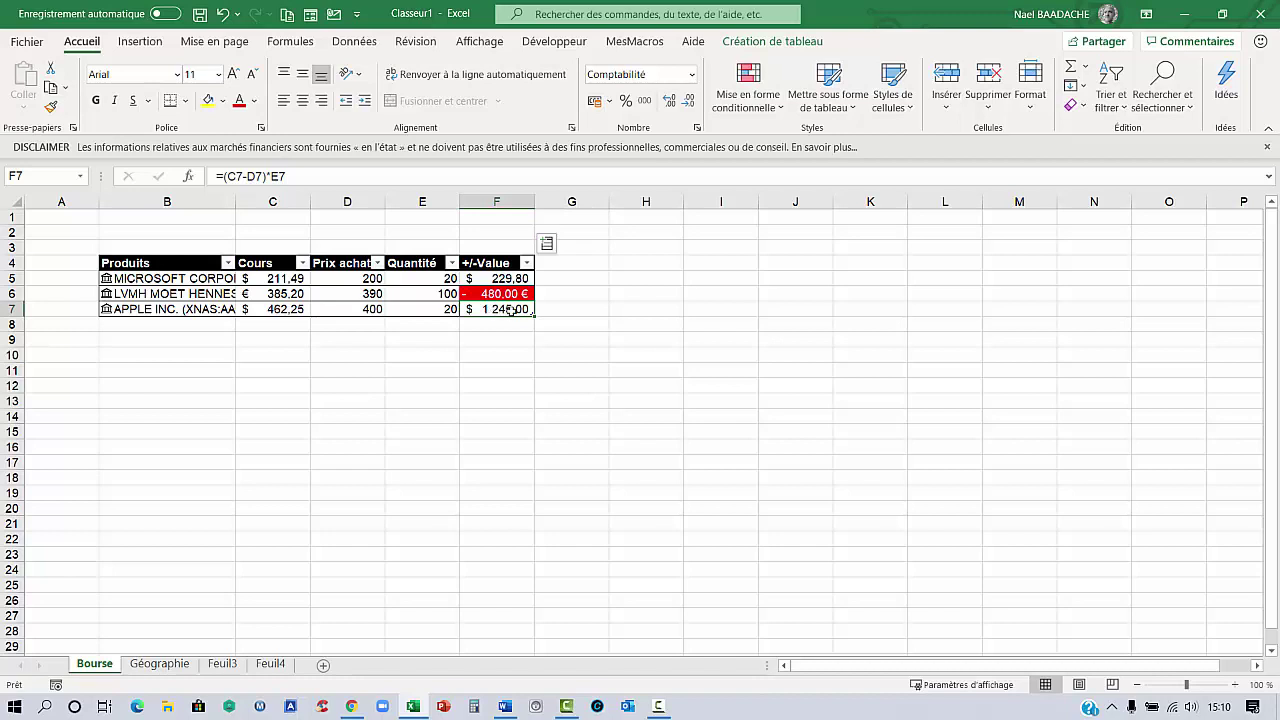
Add the Volume field of the stock data type as a new column of the table
{"action": "left_click", "coordinate": [548, 245]}
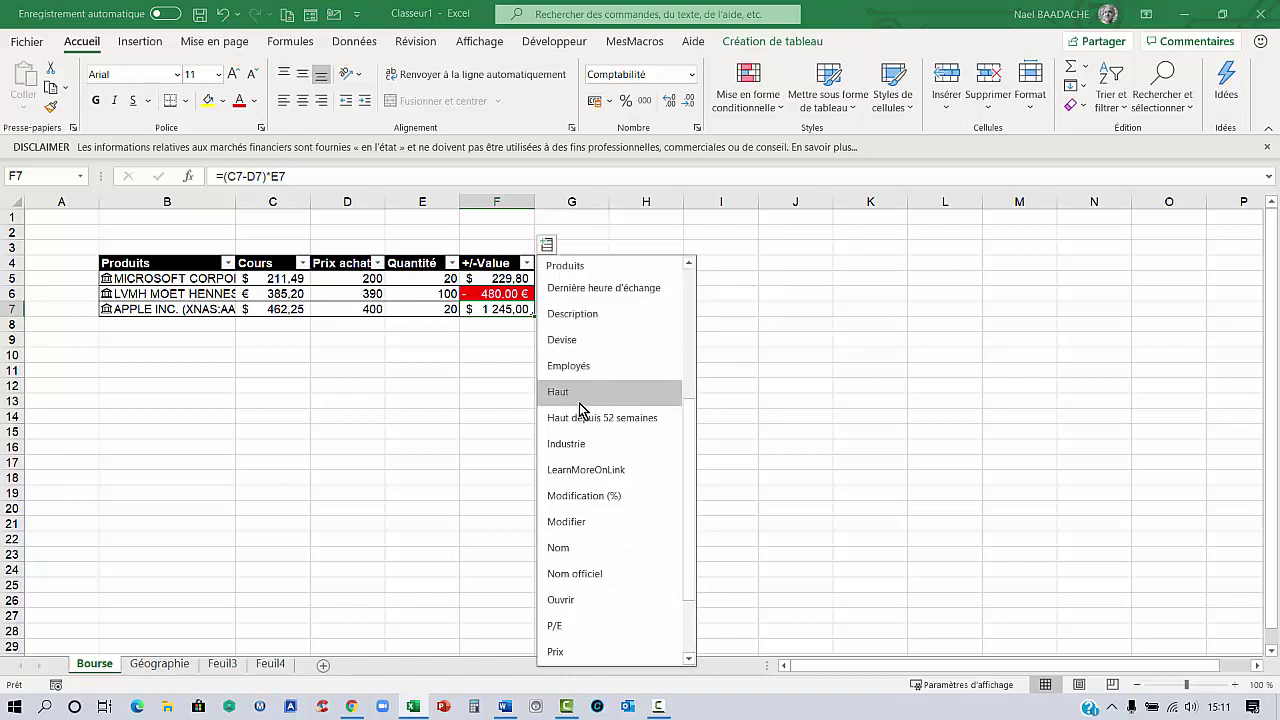
{"action": "scroll", "coordinate": [583, 410], "scroll_direction": "down", "scroll_amount": 4}
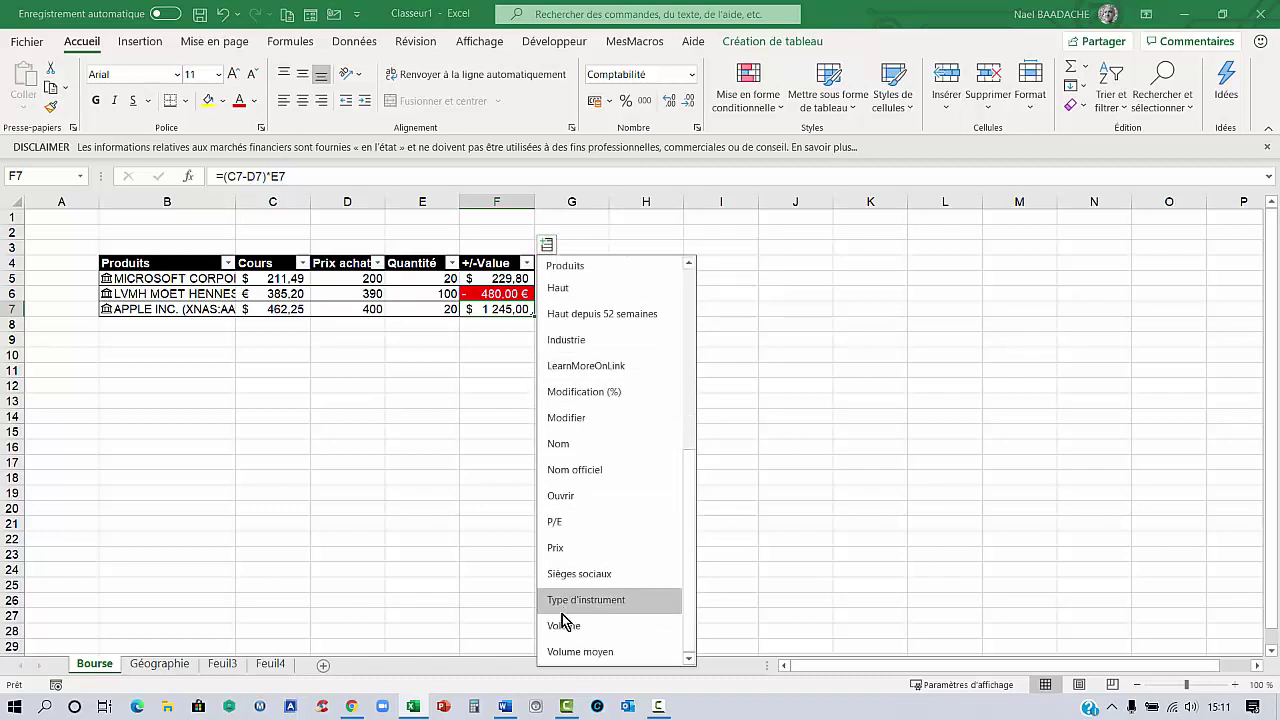
{"action": "left_click", "coordinate": [563, 627]}
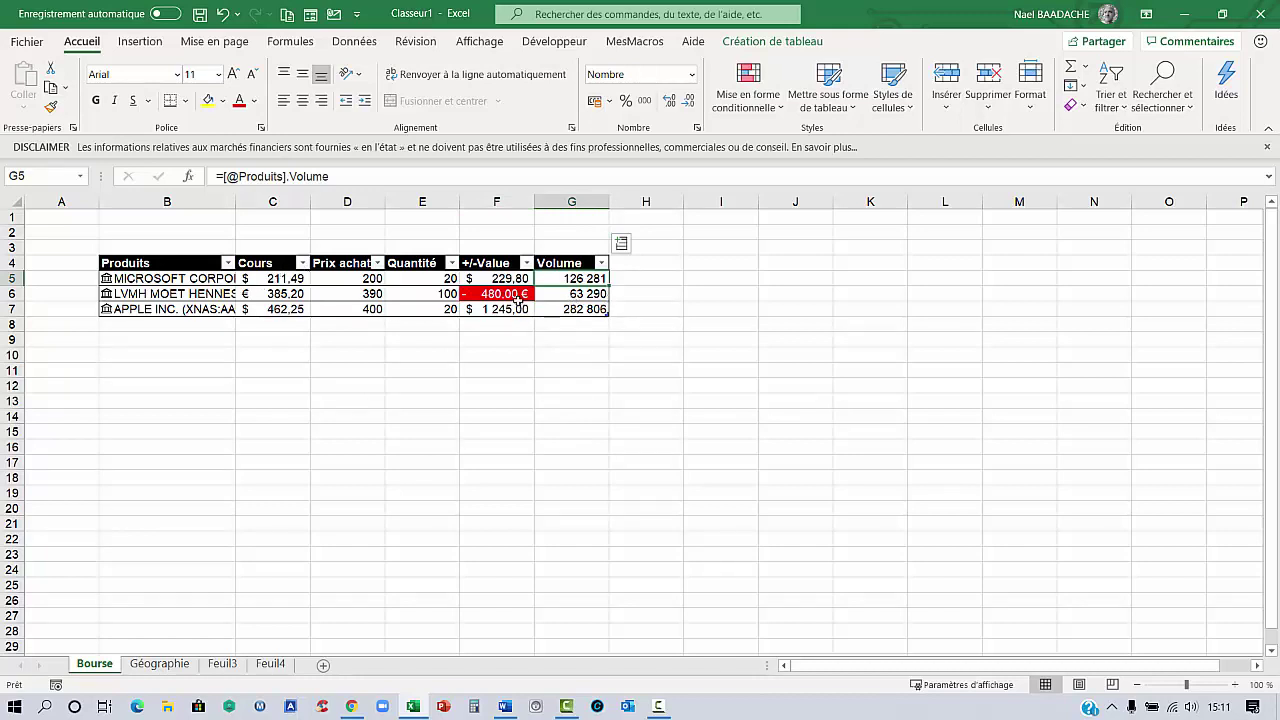
Refresh all the workbook's data to update the stock prices and volumes
{"action": "left_click", "coordinate": [357, 45]}
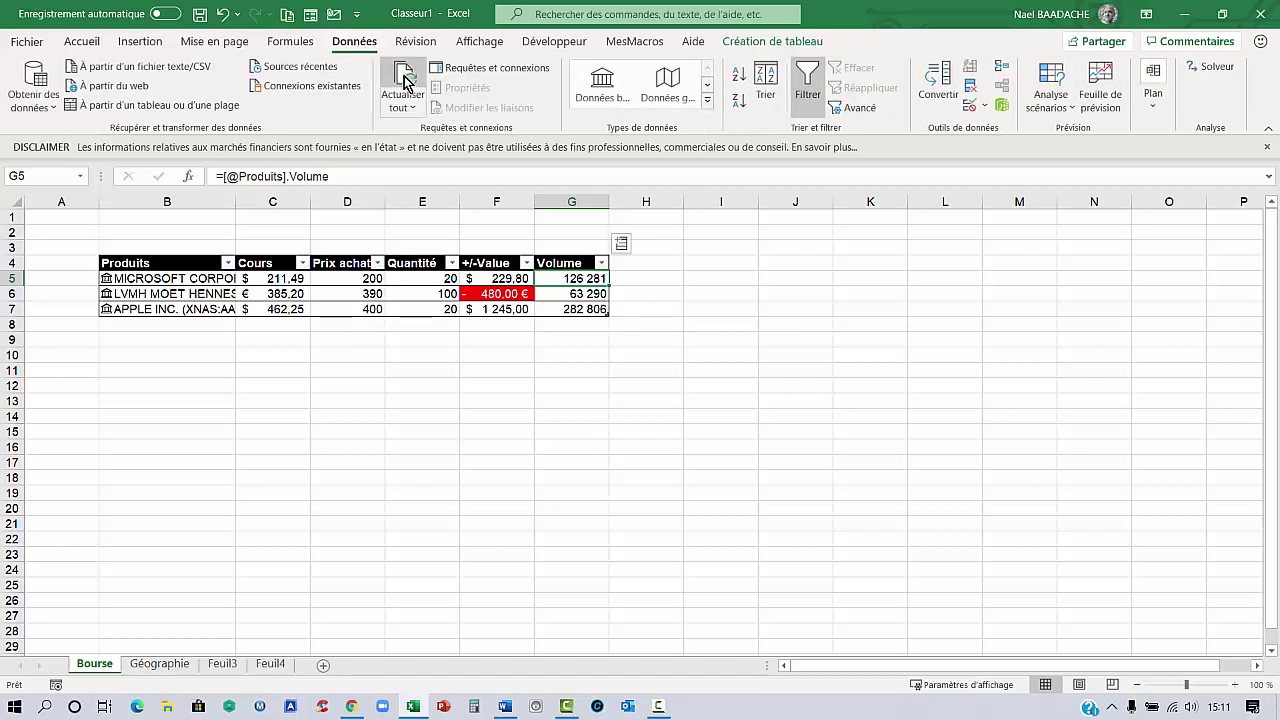
{"action": "left_click", "coordinate": [403, 107]}
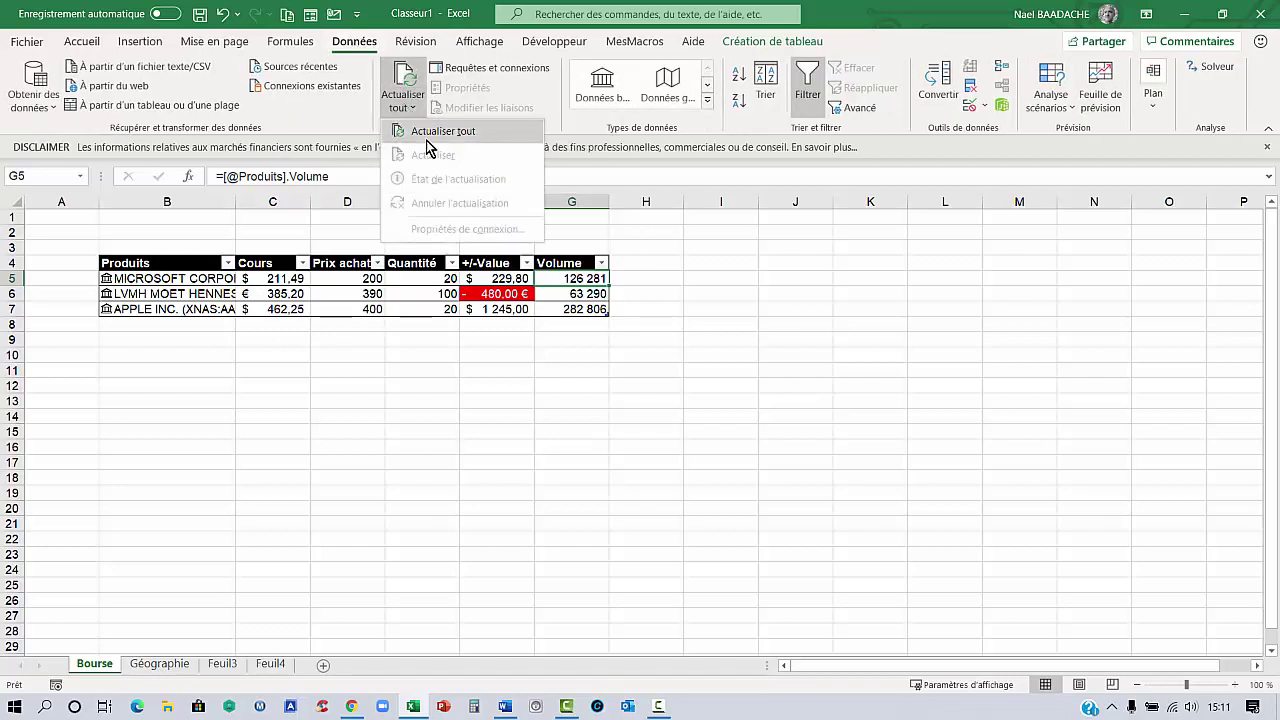
{"action": "left_click", "coordinate": [430, 133]}
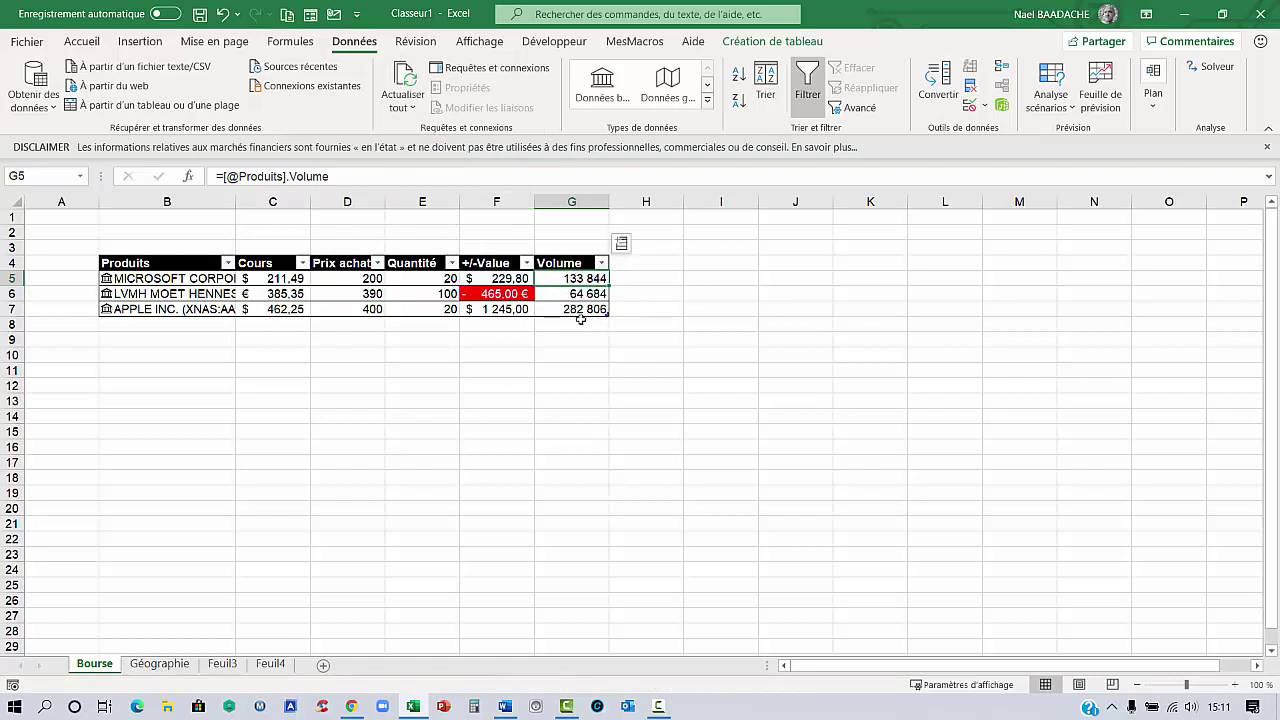
{"action": "left_click", "coordinate": [289, 276]}
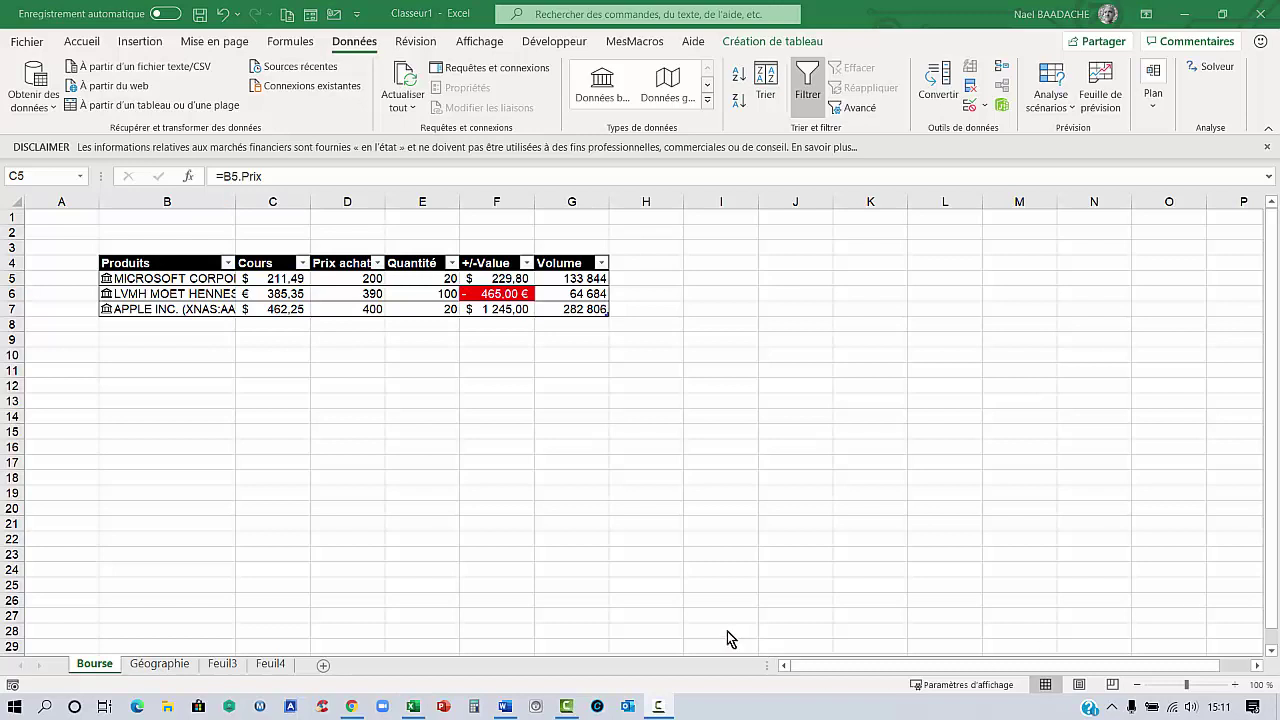
Enter France in B3 of the Géographie sheet and convert it to the geography data type, choosing the country France as the match
{"action": "left_click", "coordinate": [163, 666]}
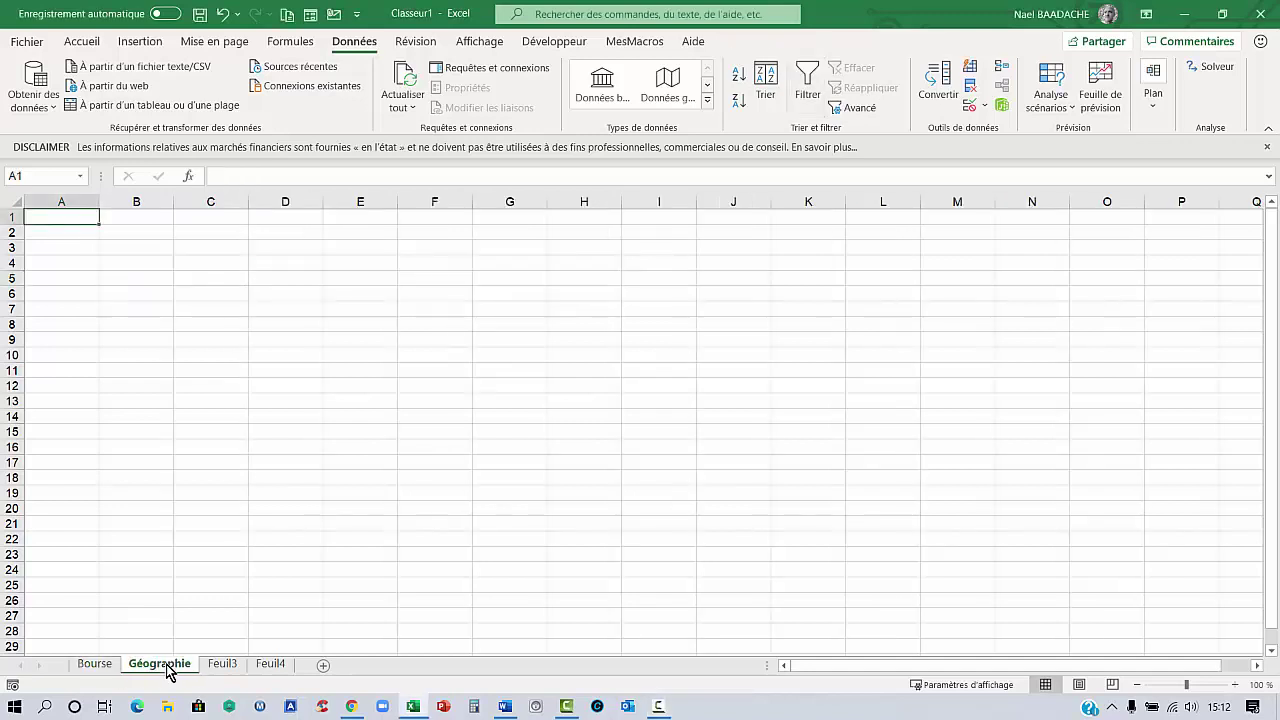
{"action": "left_click", "coordinate": [171, 249]}
{"action": "type", "text": "France"}
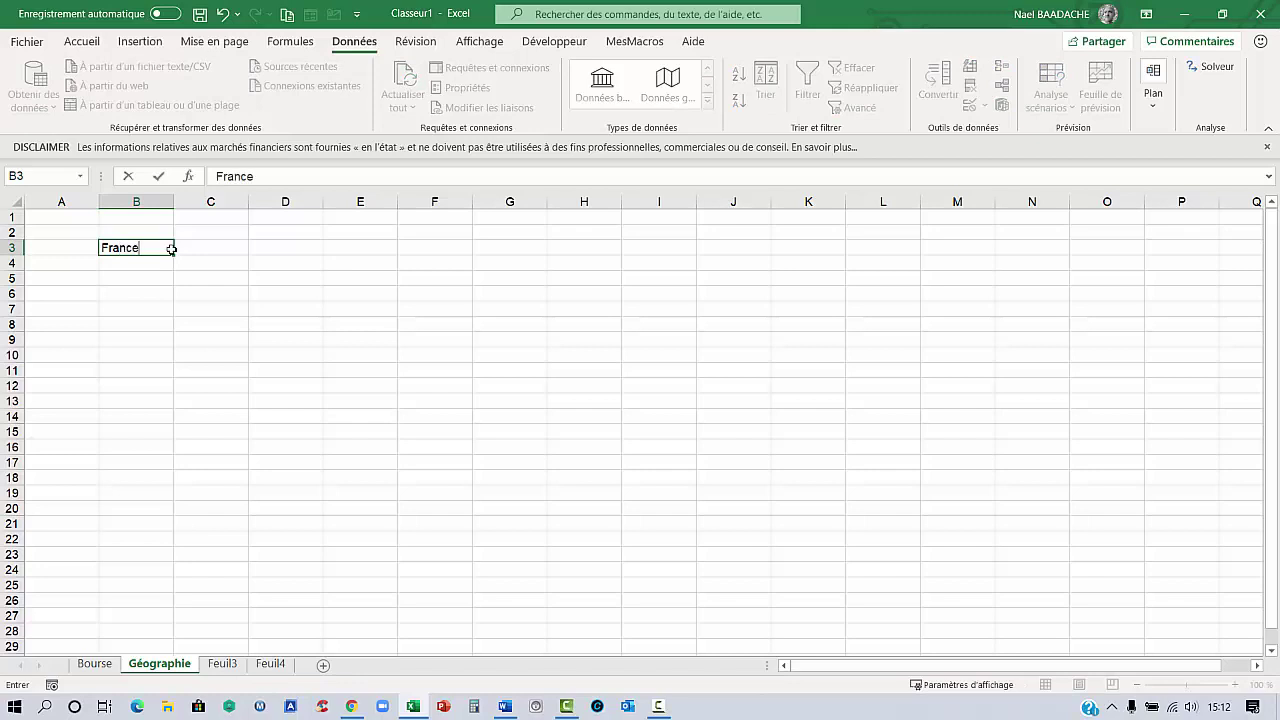
{"action": "key", "text": "ctrl+Return"}
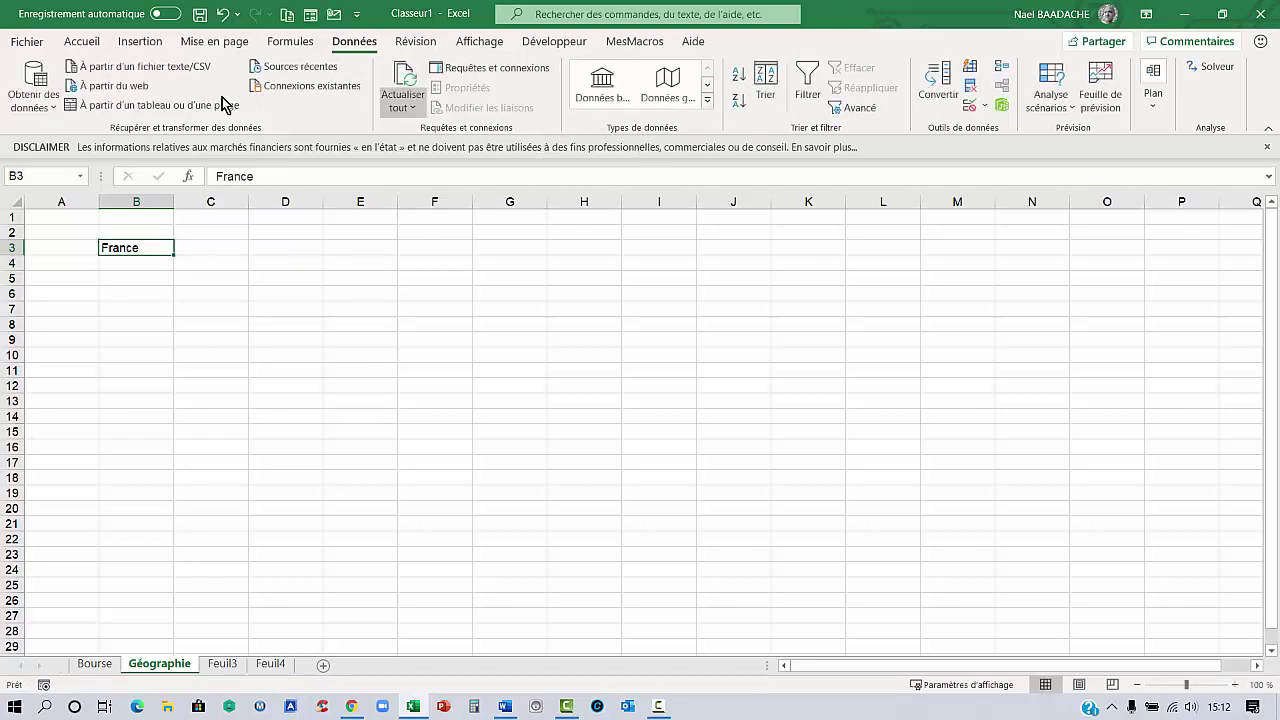
{"action": "left_click", "coordinate": [668, 88]}
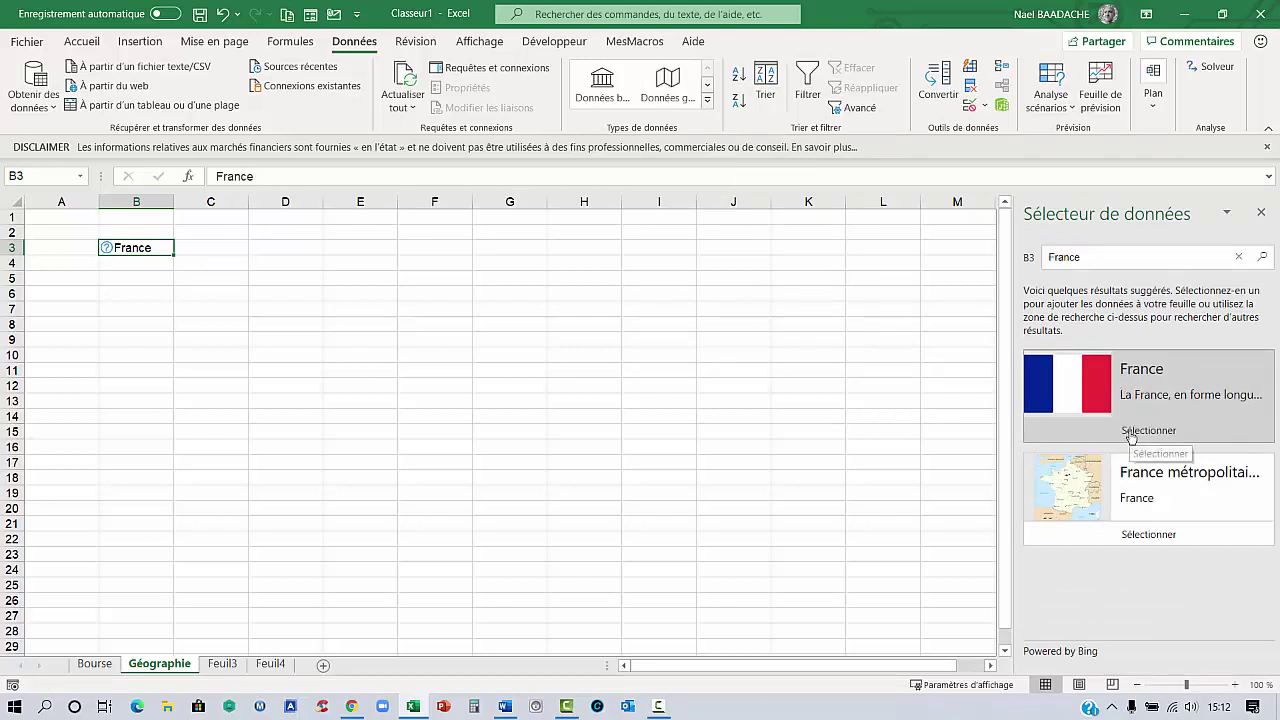
{"action": "left_click", "coordinate": [1131, 436]}
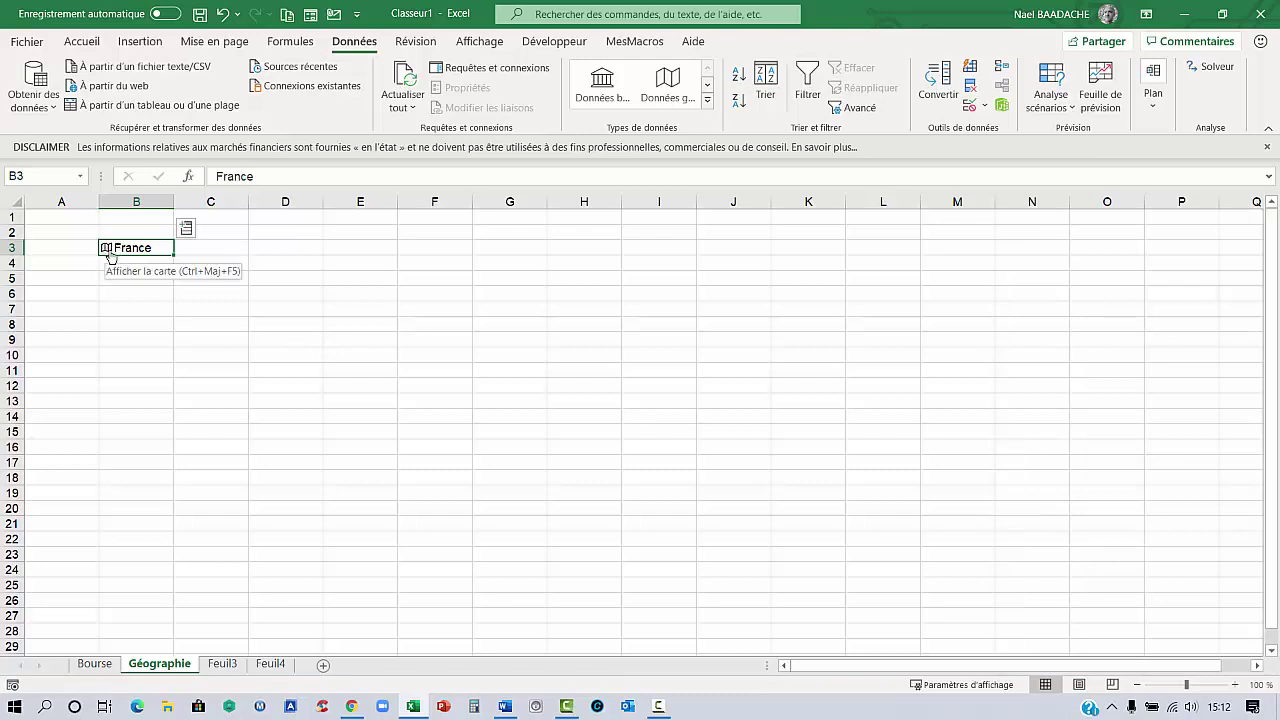
Extract the Population field of France into C3
{"action": "left_click", "coordinate": [188, 231]}
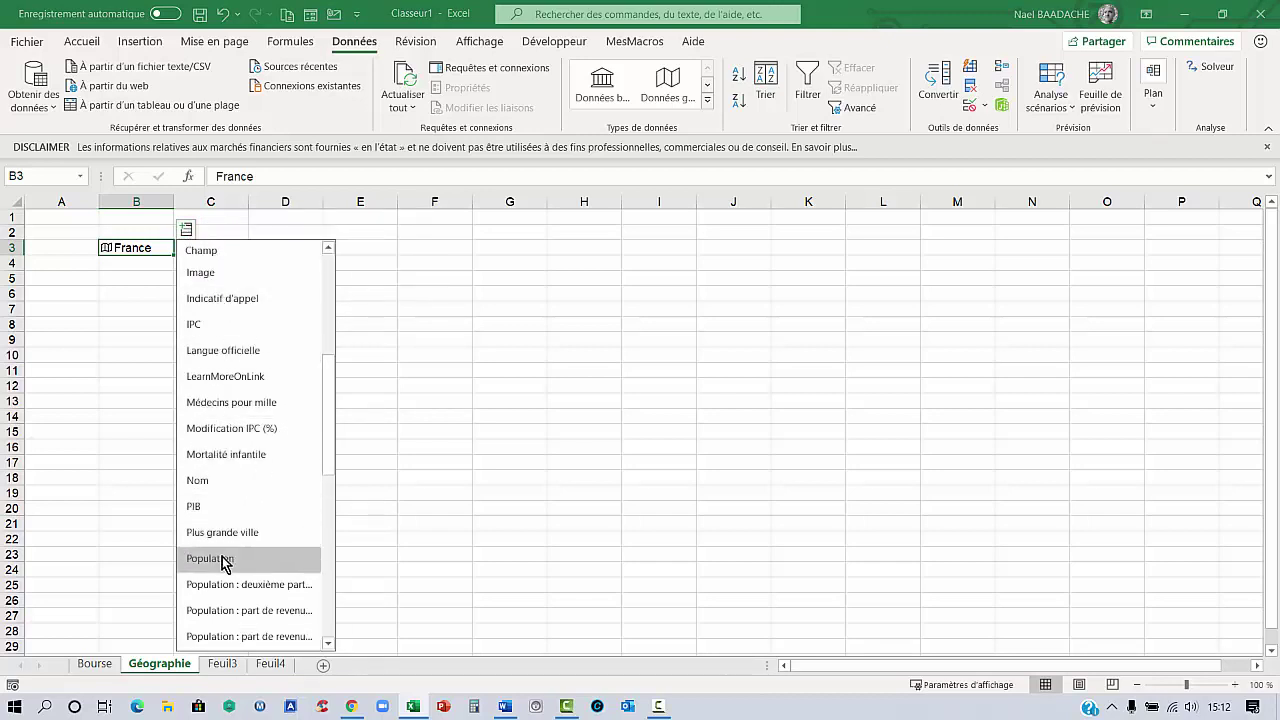
{"action": "left_click", "coordinate": [222, 563]}
{"action": "left_click", "coordinate": [203, 248]}
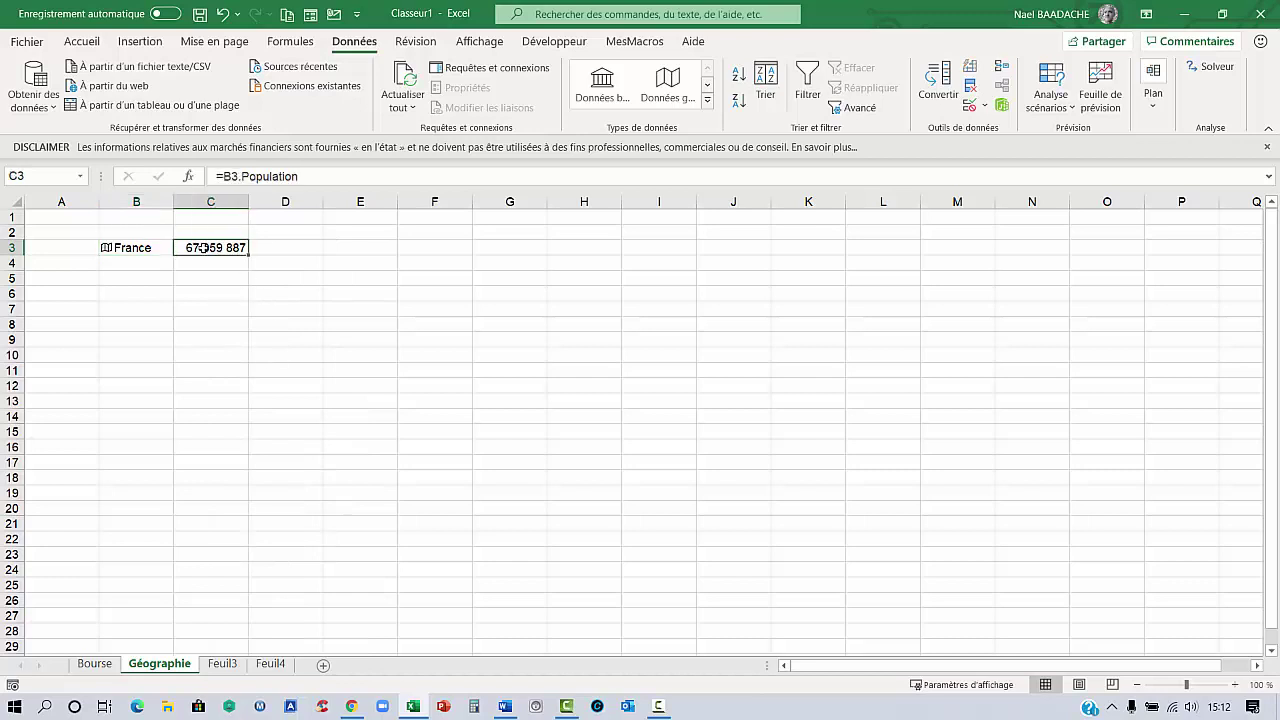
{"action": "left_click", "coordinate": [150, 247]}
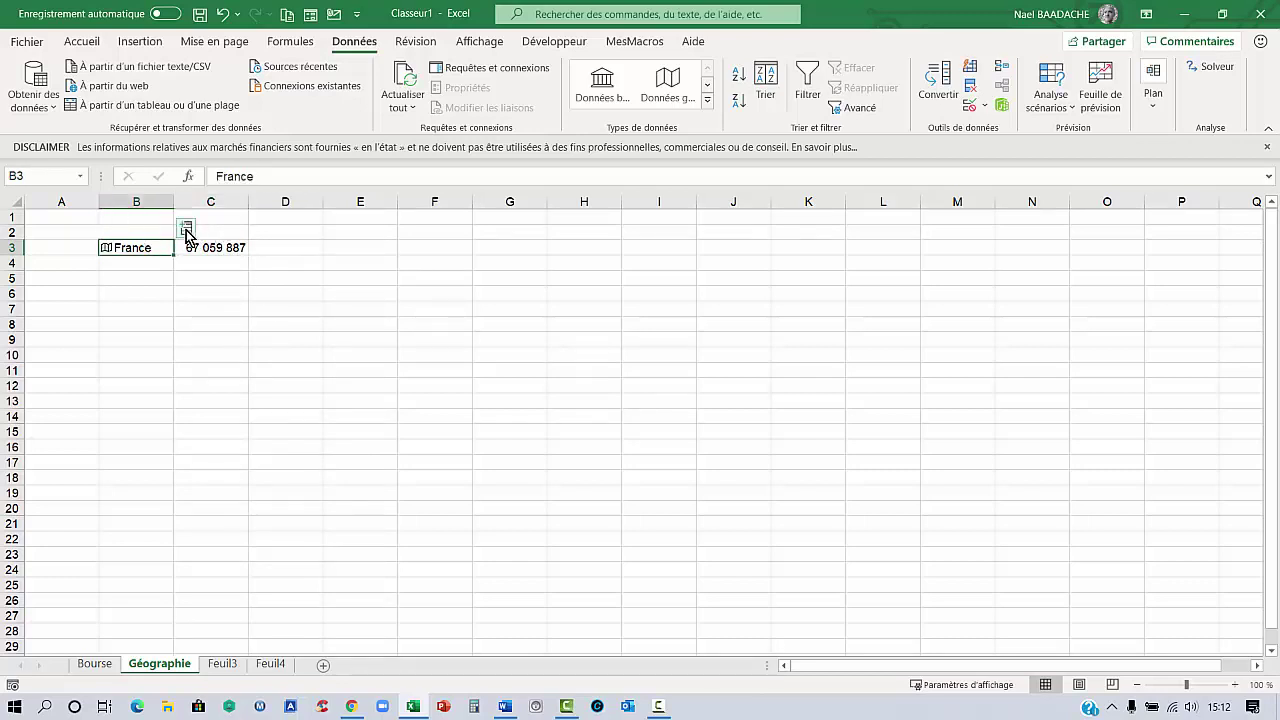
Extract the Plus grande ville field of France into D3
{"action": "left_click", "coordinate": [187, 232]}
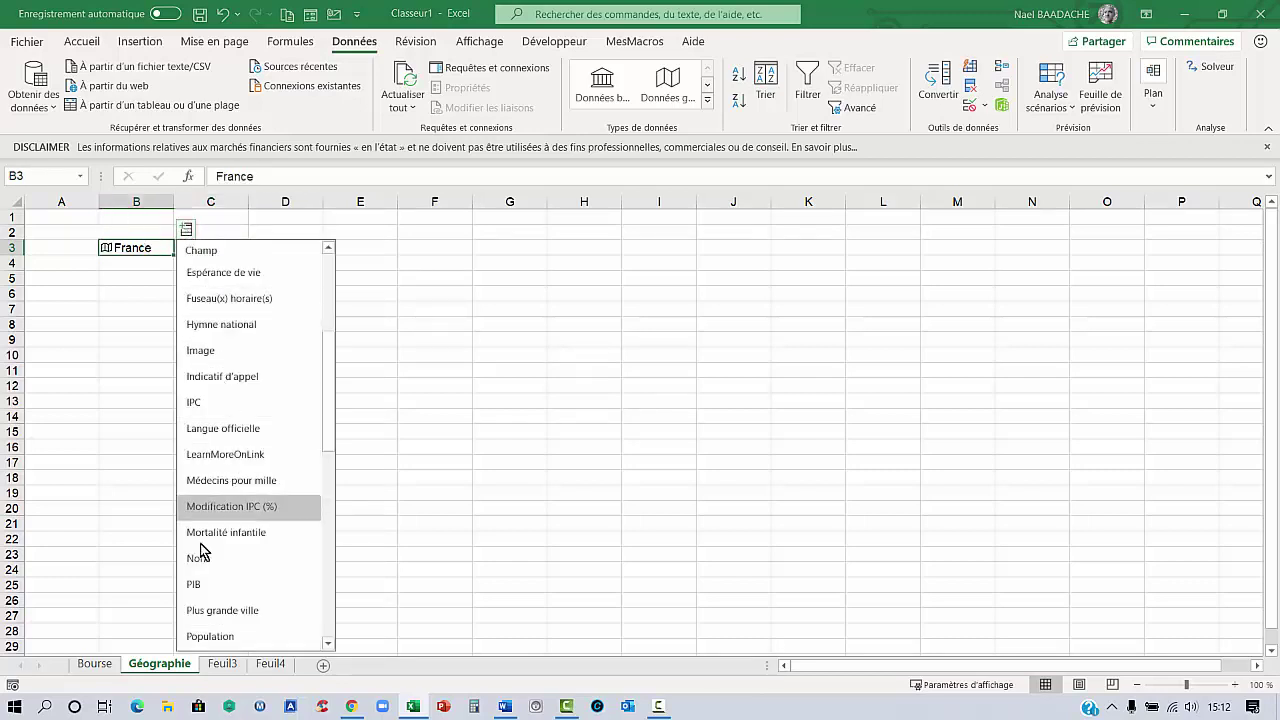
{"action": "left_click", "coordinate": [226, 619]}
{"action": "left_click", "coordinate": [289, 249]}
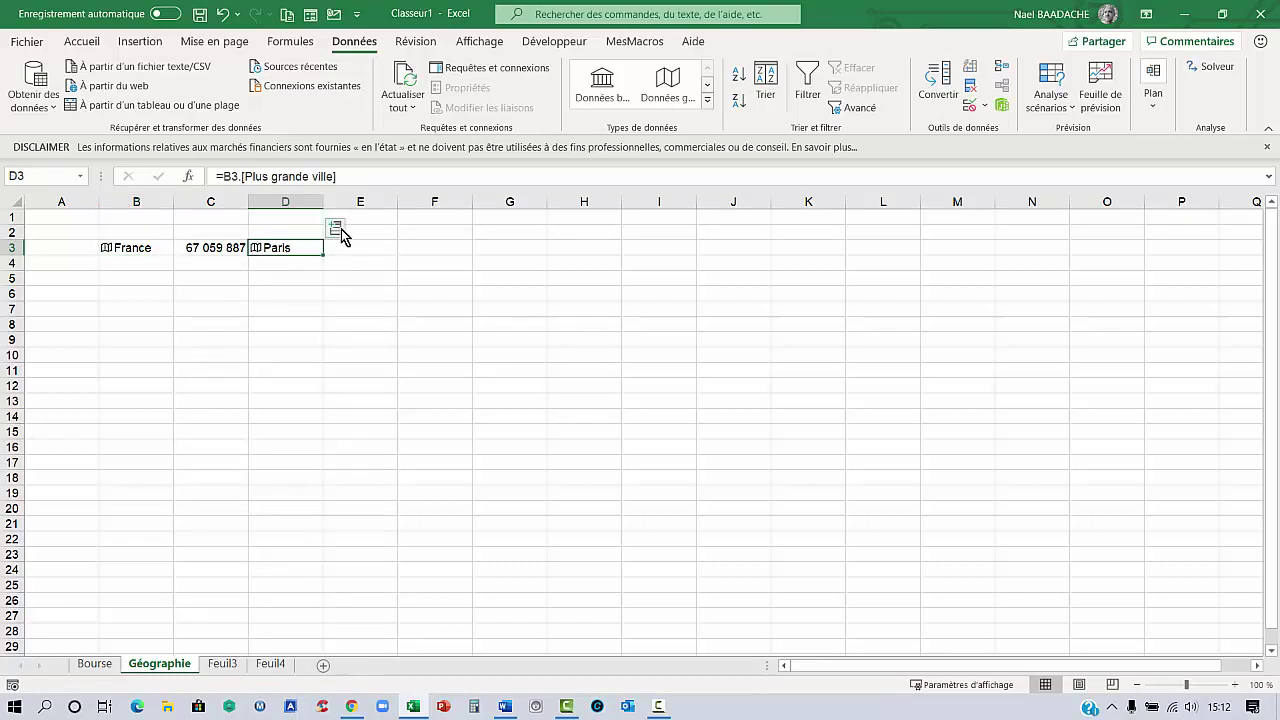
View the geography fields available for the city in D3 without extracting any of them
{"action": "left_click", "coordinate": [337, 230]}
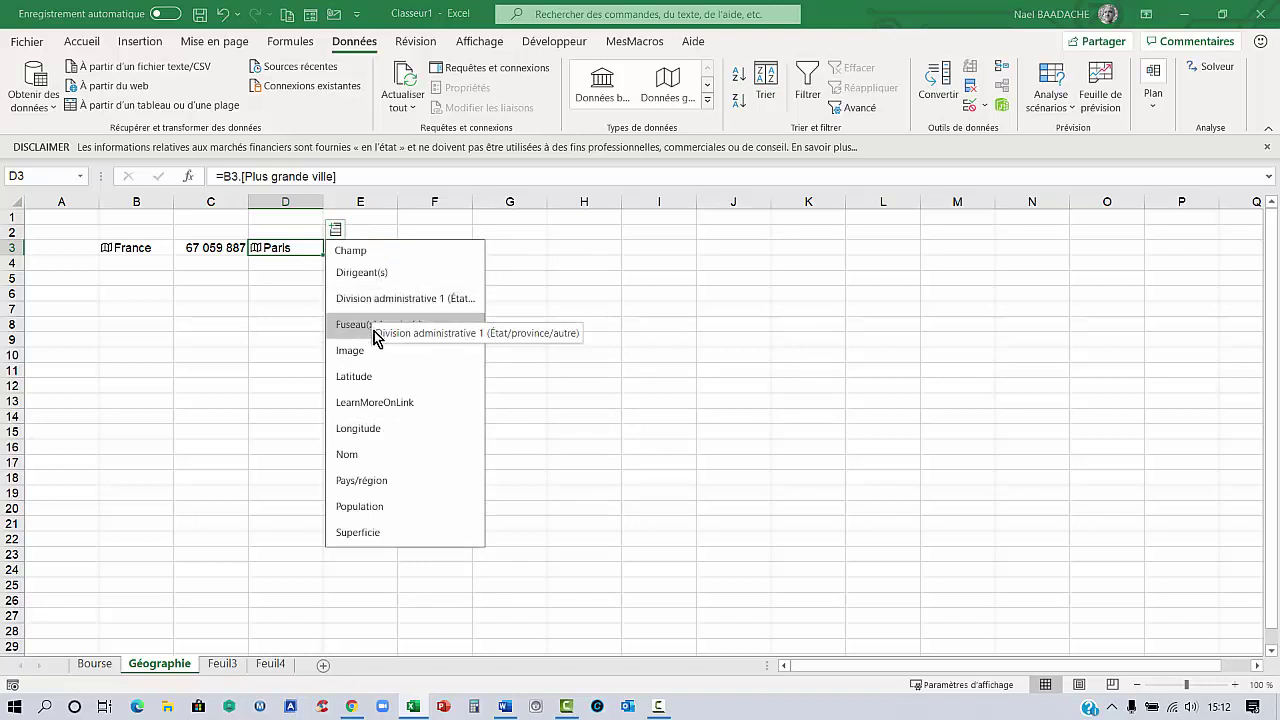
{"action": "left_click", "coordinate": [258, 295]}
{"action": "left_click", "coordinate": [258, 295]}
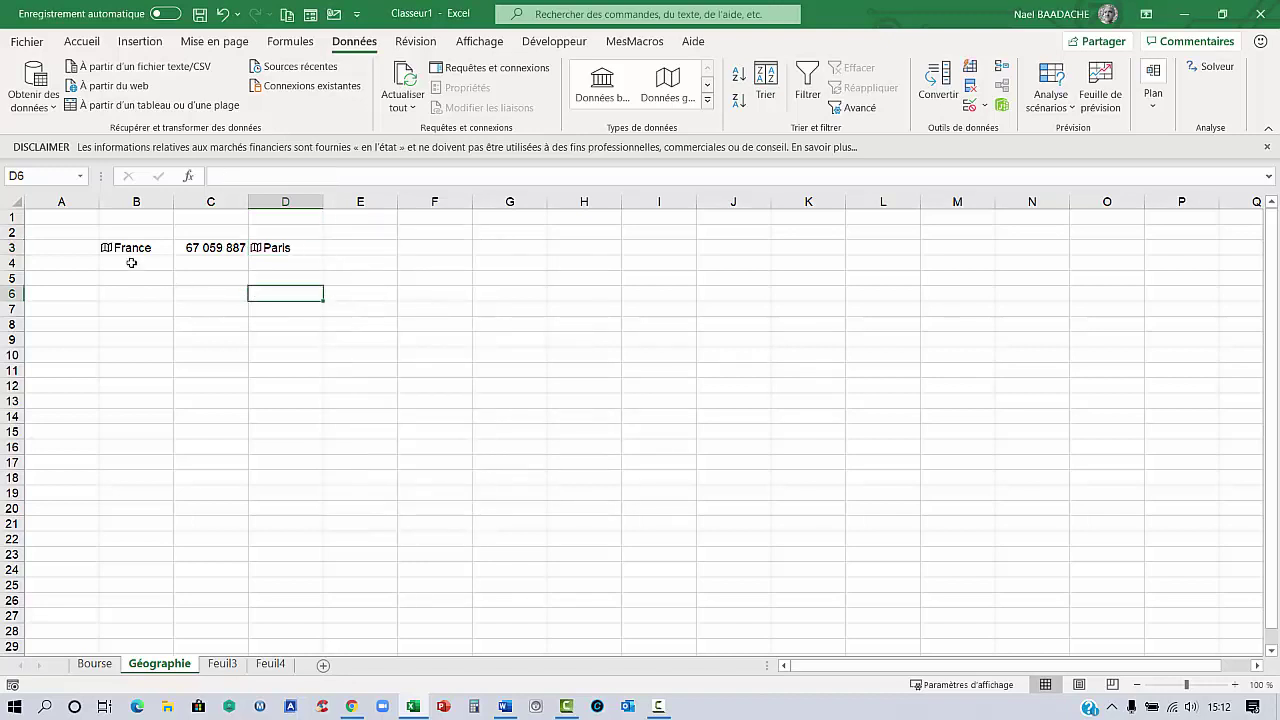
Enter Aix-en-Provence in B4 and convert it to the geography data type
{"action": "left_click", "coordinate": [131, 263]}
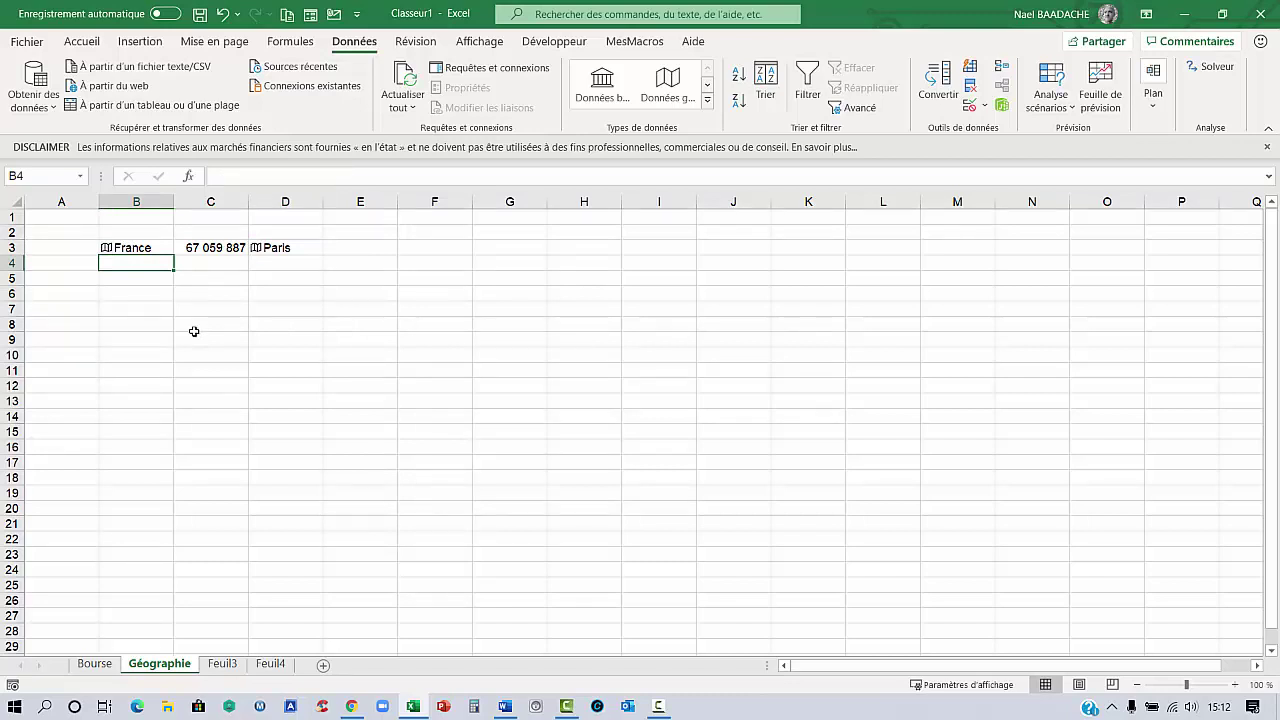
{"action": "type", "text": "Ai"}
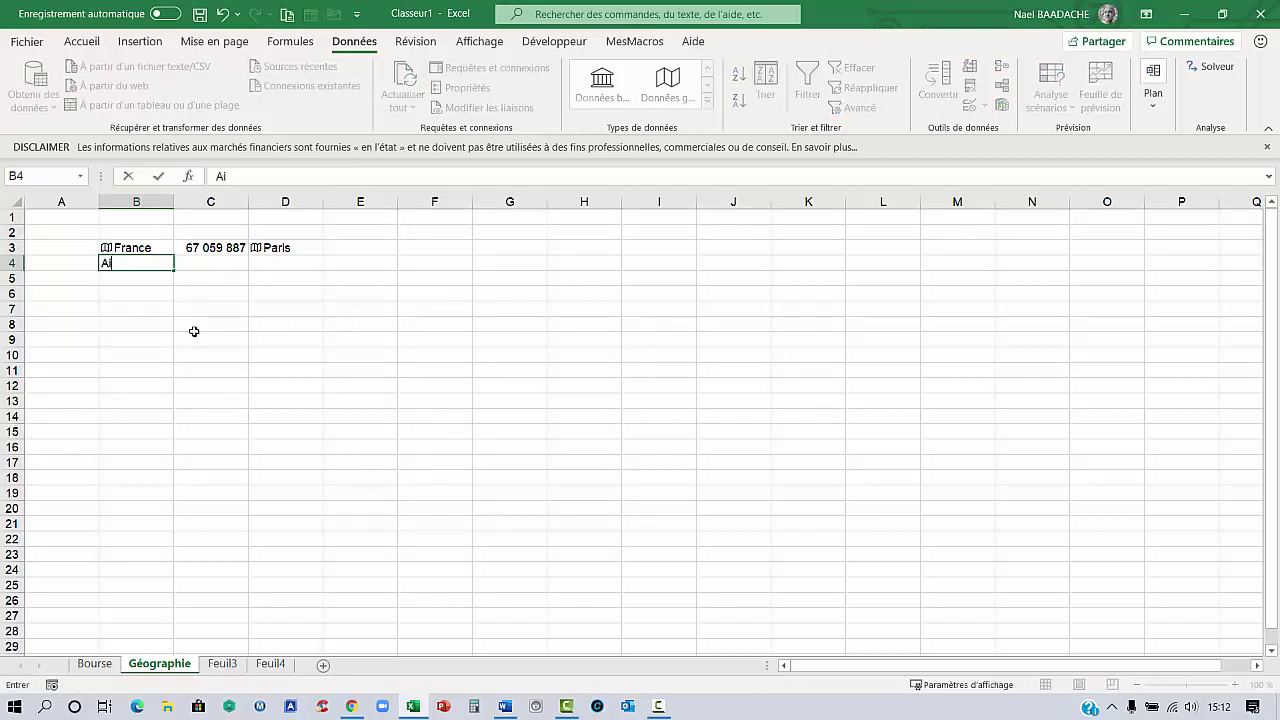
{"action": "type", "text": "x-en-Provence"}
{"action": "key", "text": "Return"}
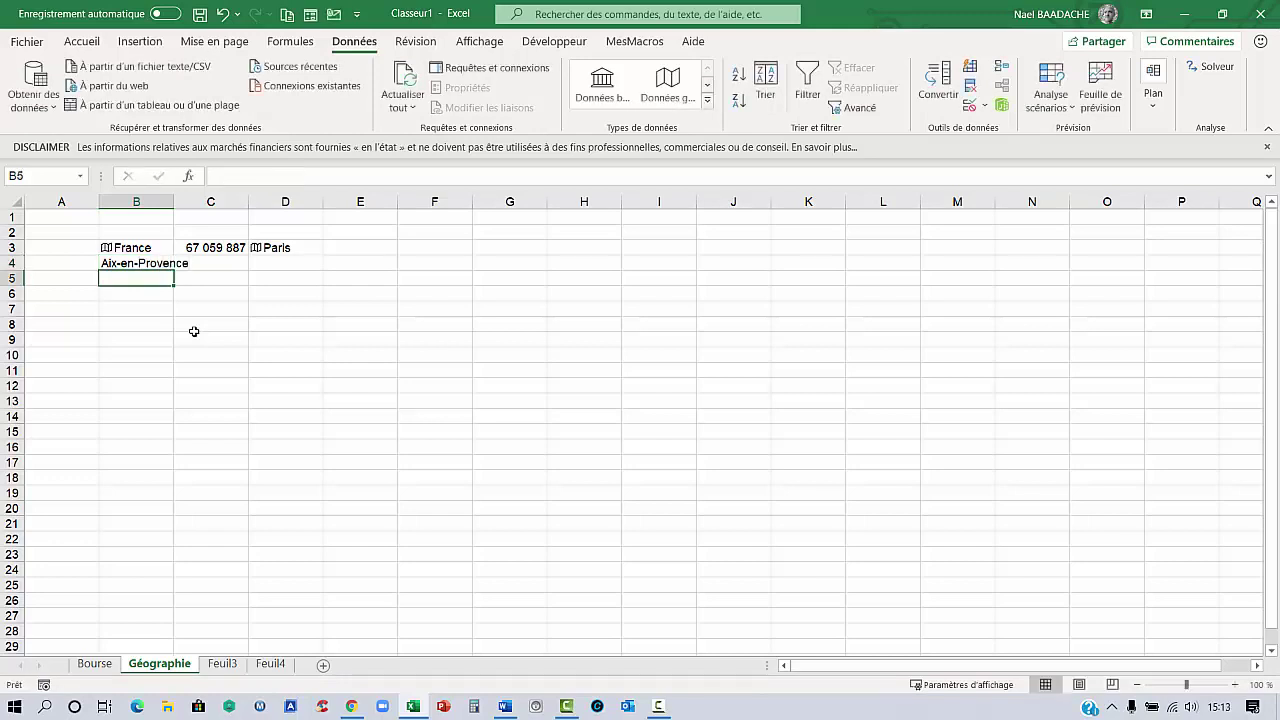
{"action": "left_click", "coordinate": [139, 263]}
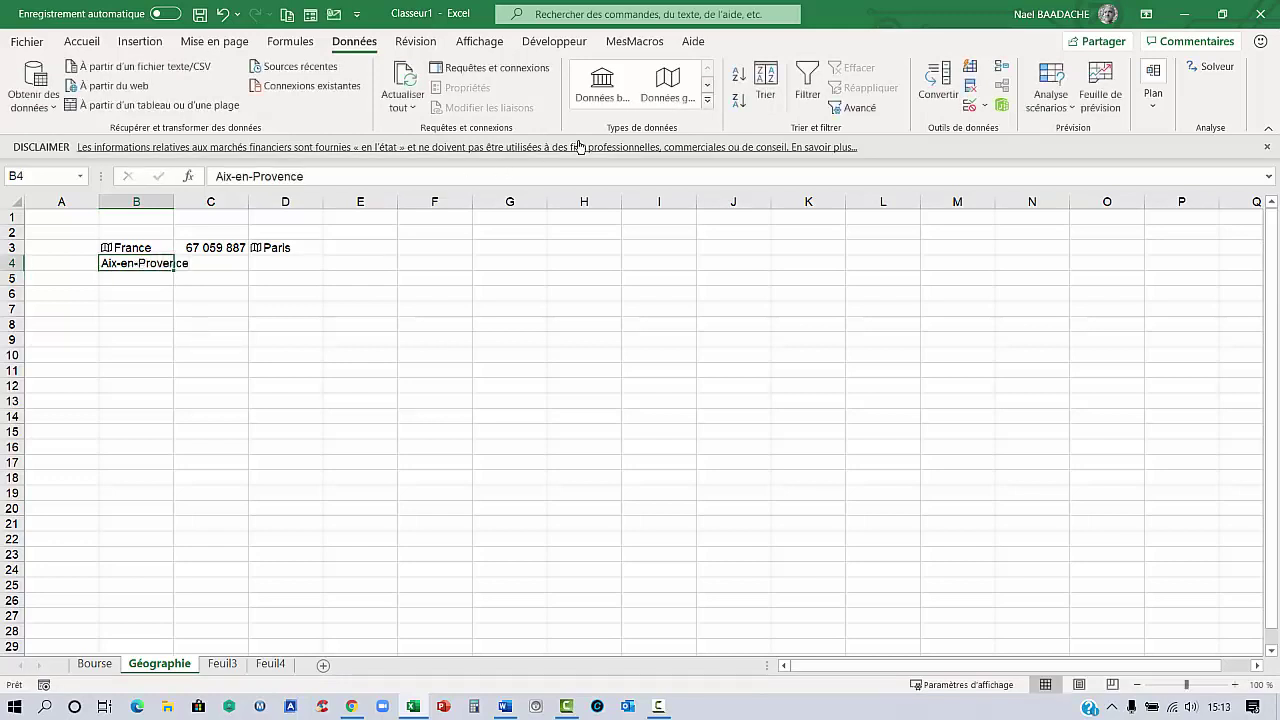
{"action": "left_click", "coordinate": [666, 95]}
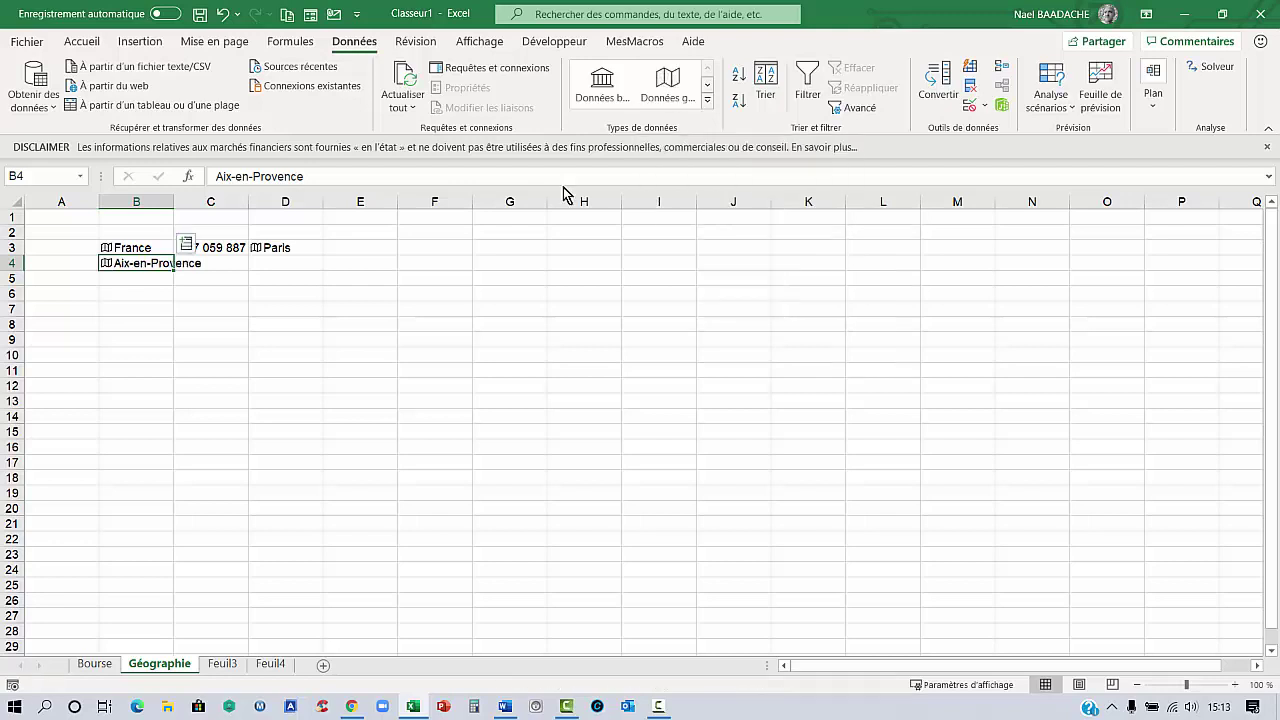
Extract the Population and Superficie fields of Aix-en-Provence into C4 and D4
{"action": "left_click", "coordinate": [187, 245]}
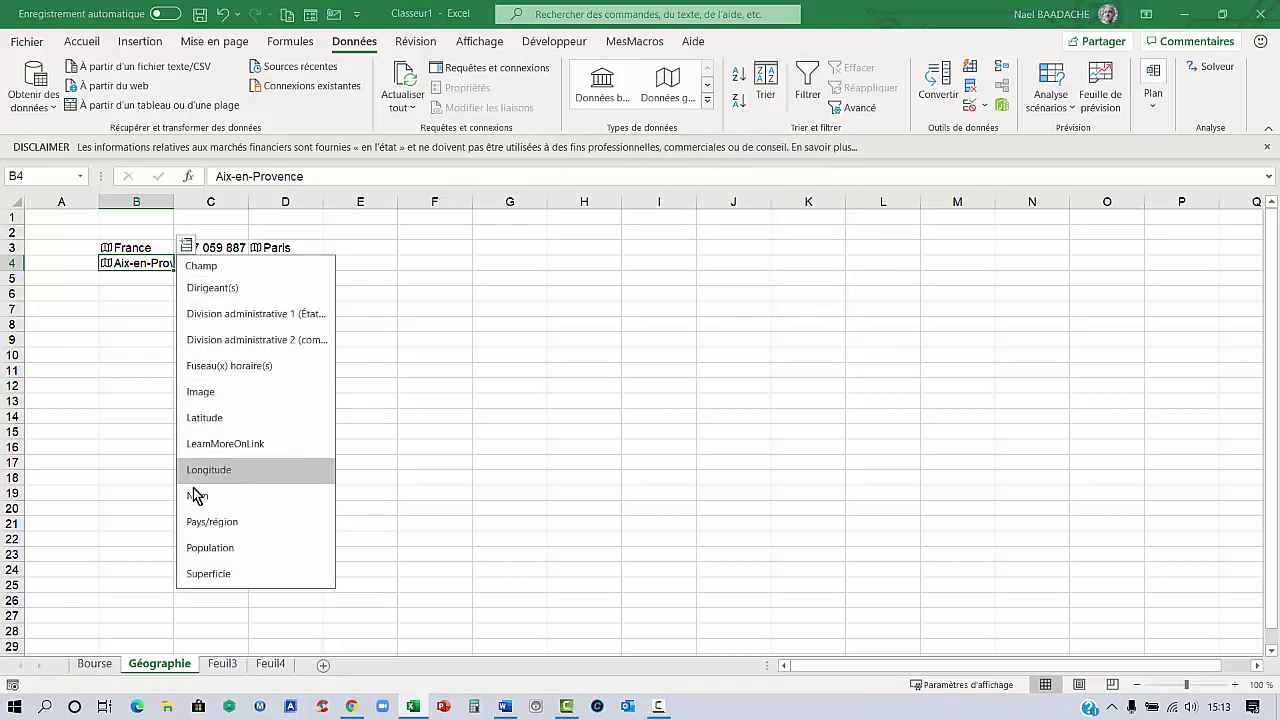
{"action": "left_click", "coordinate": [208, 548]}
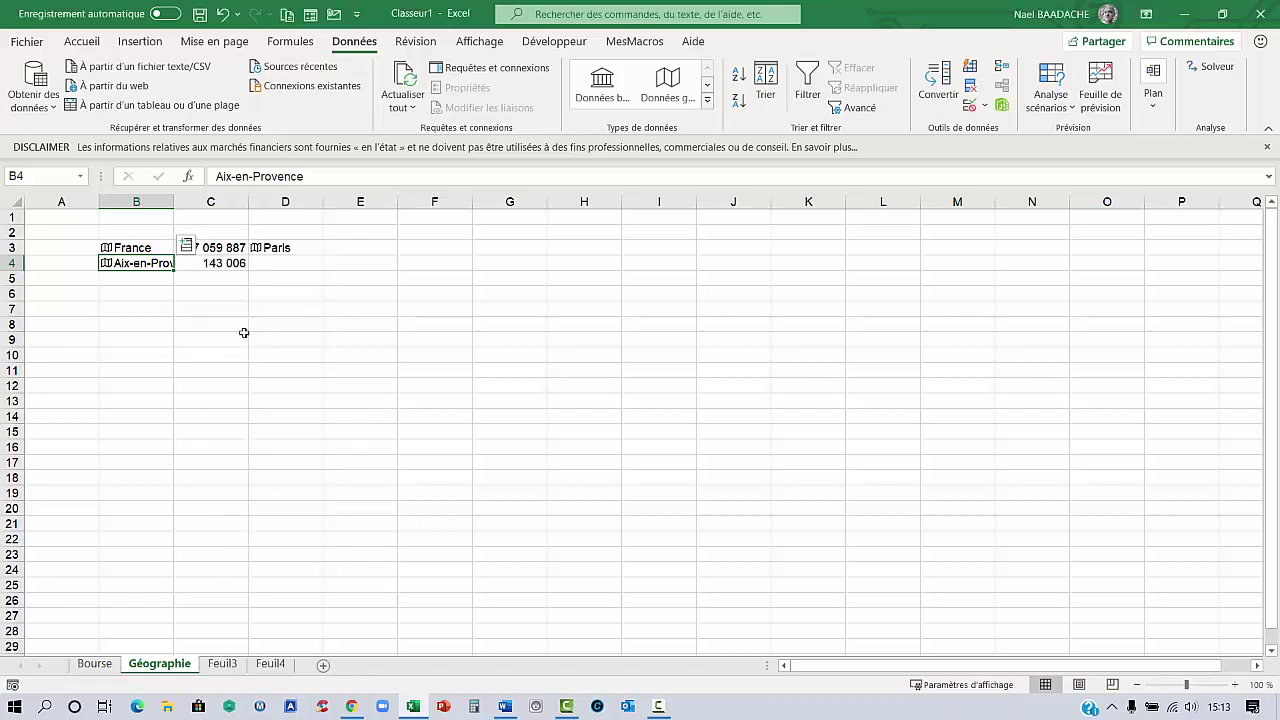
{"action": "left_click", "coordinate": [211, 264]}
{"action": "left_click", "coordinate": [138, 263]}
{"action": "left_click", "coordinate": [188, 247]}
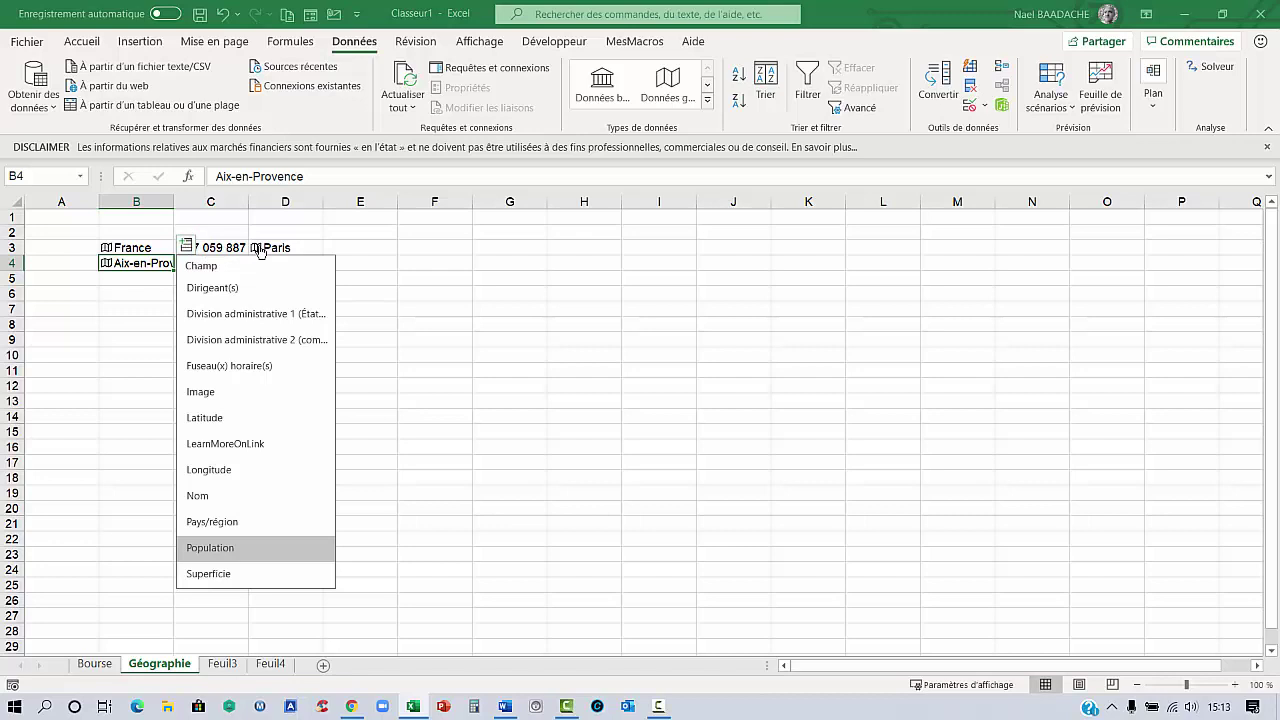
{"action": "left_click", "coordinate": [217, 583]}
{"action": "left_click", "coordinate": [308, 265]}
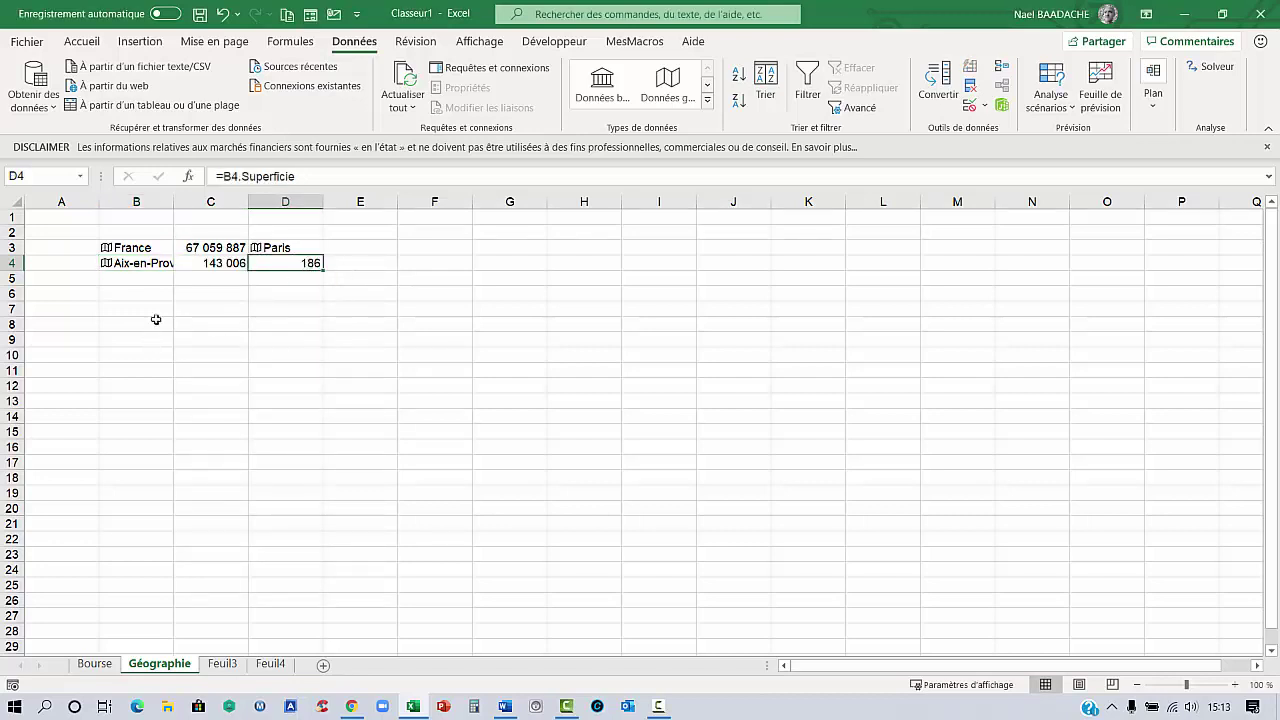
Return to the Bourse sheet to view the stock tracking table
{"action": "left_click", "coordinate": [340, 404]}
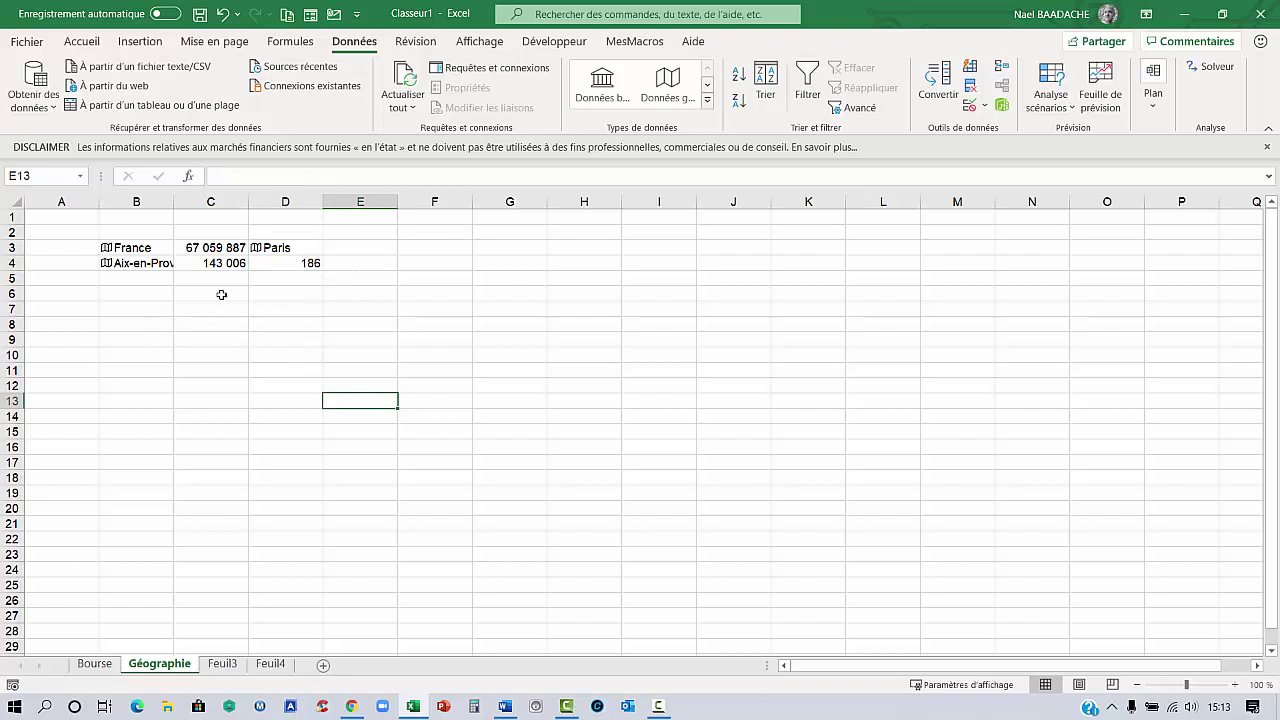
{"action": "left_click", "coordinate": [95, 664]}
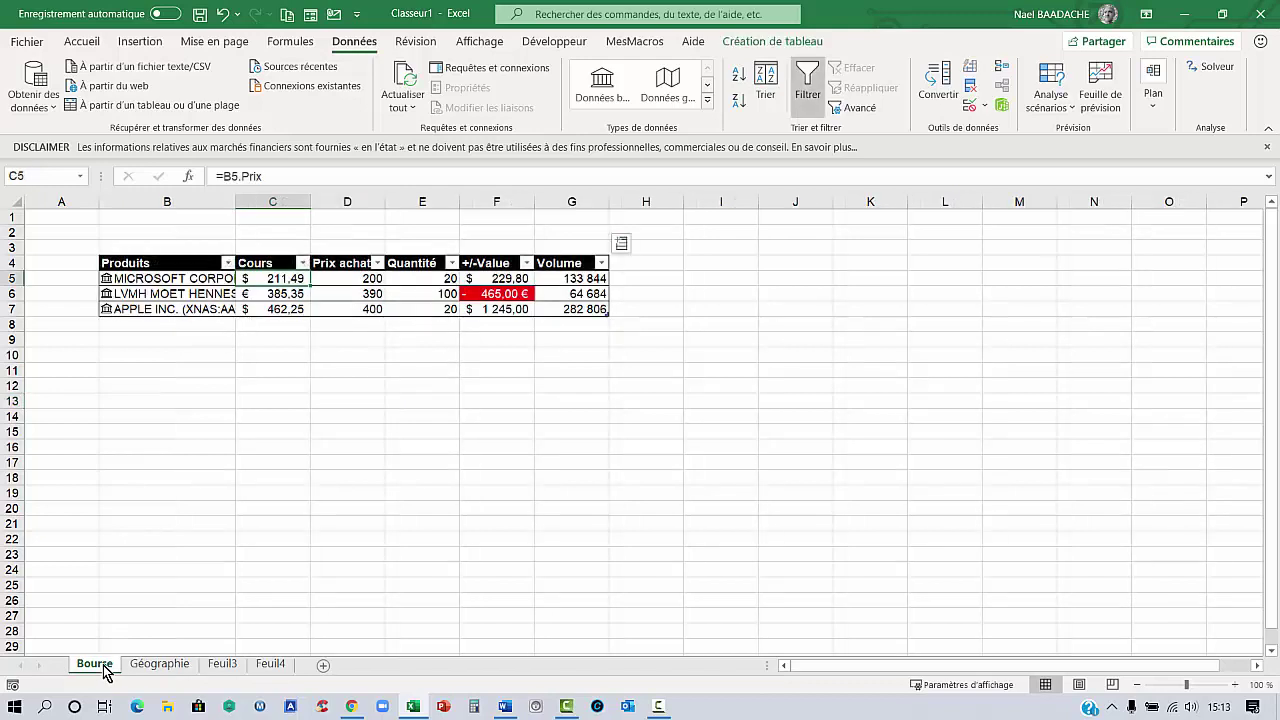